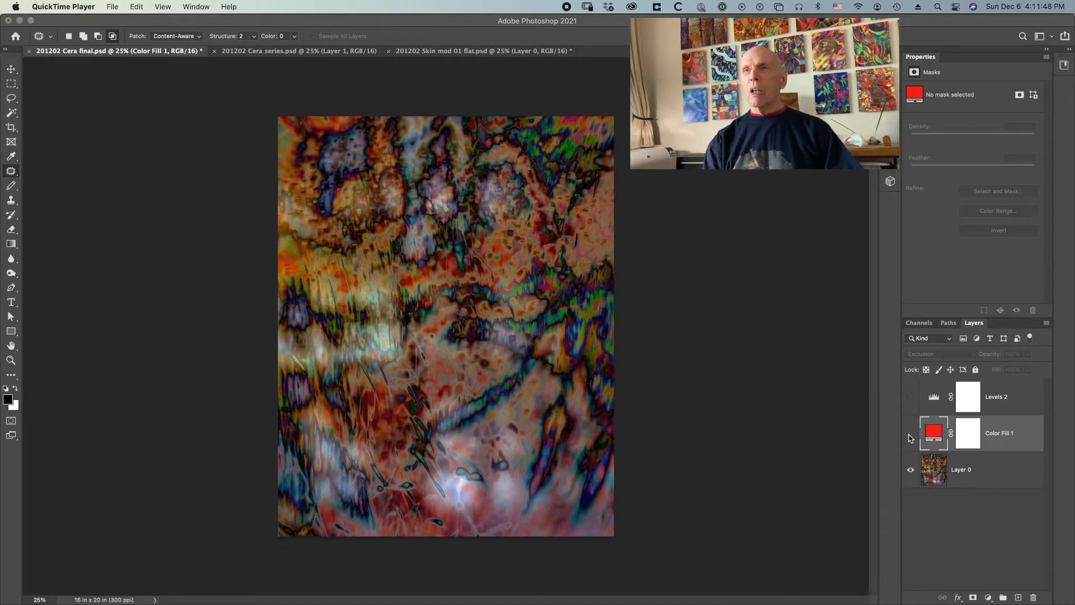
left_click(989, 597)
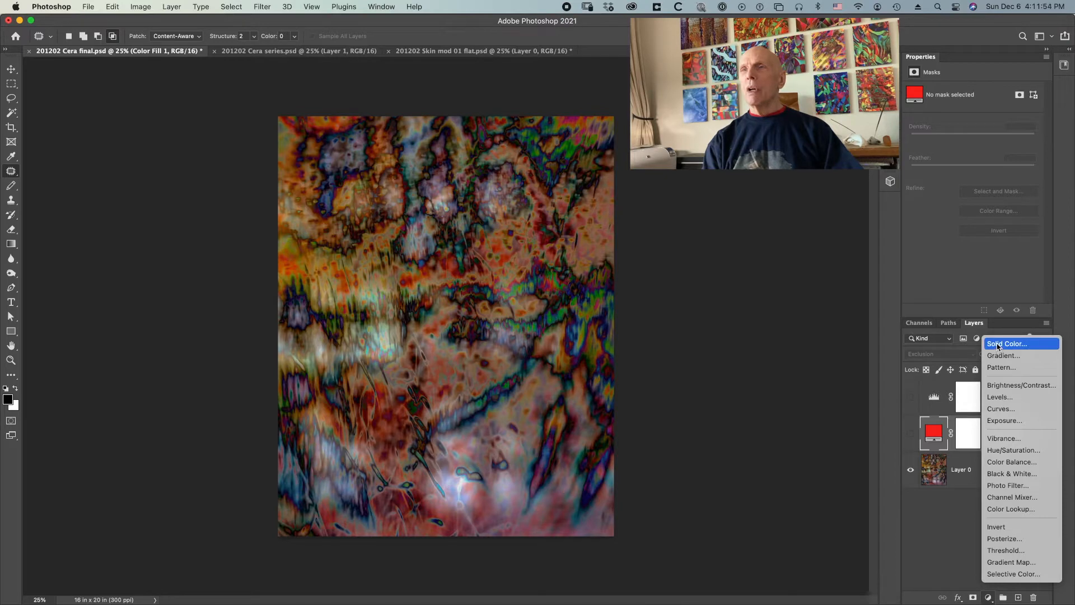
left_click(842, 415)
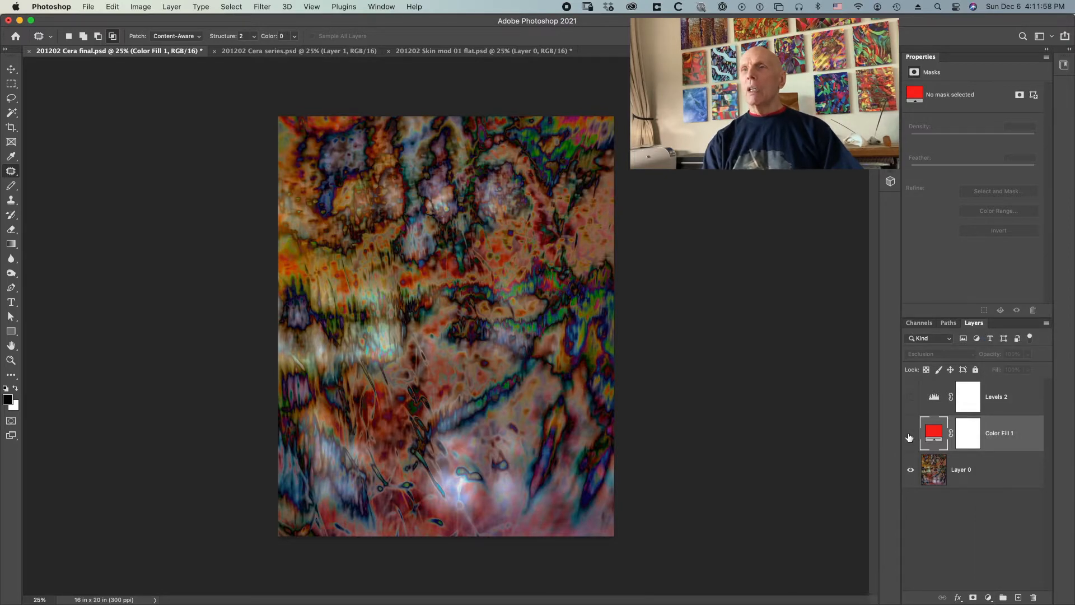
- Show the Color Fill 1 and Levels 2 layers in 201202 Cera final.psd and compare the result with Layer 0 alone
left_click(910, 435)
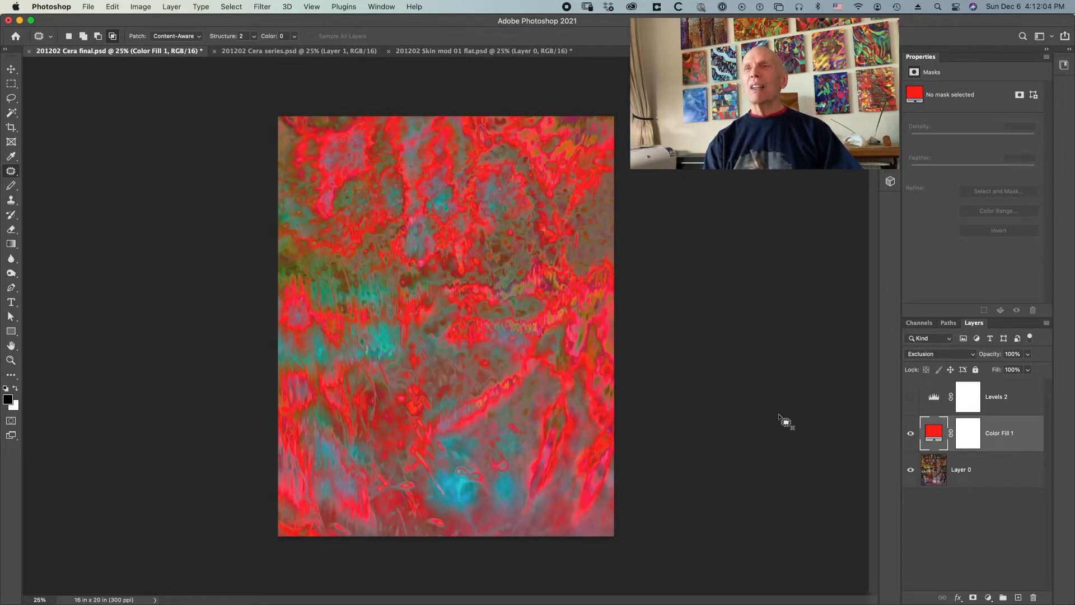
left_click(910, 397)
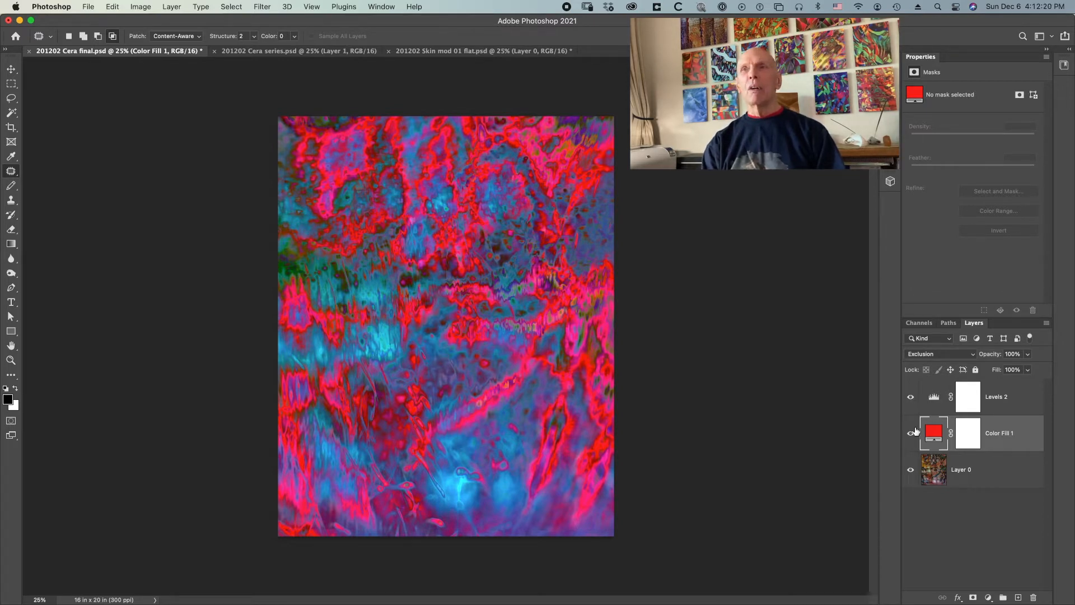
left_click(909, 475, "alt")
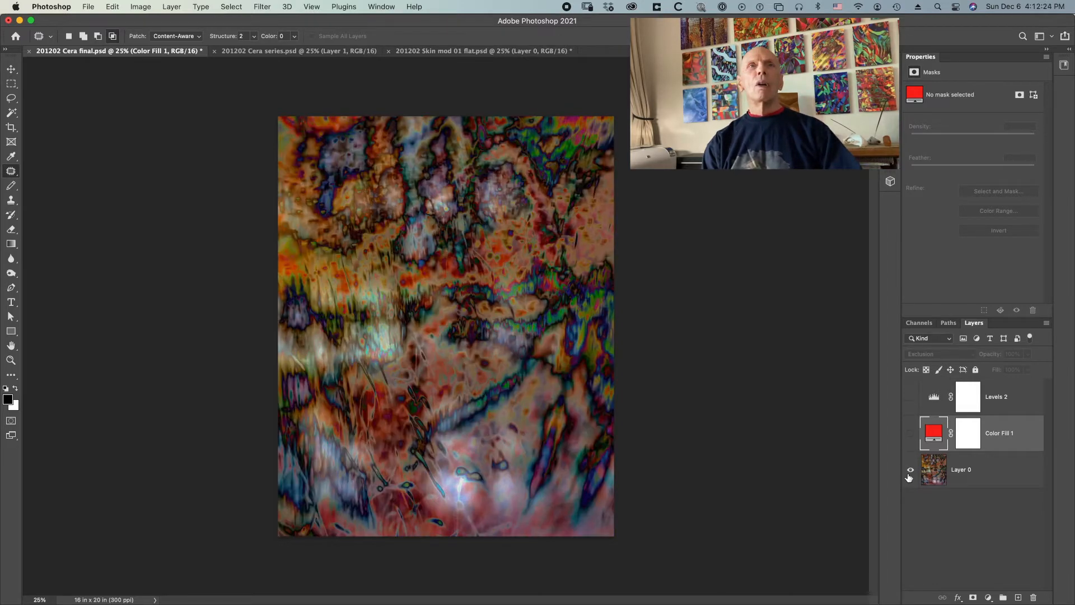
left_click(910, 475, "alt")
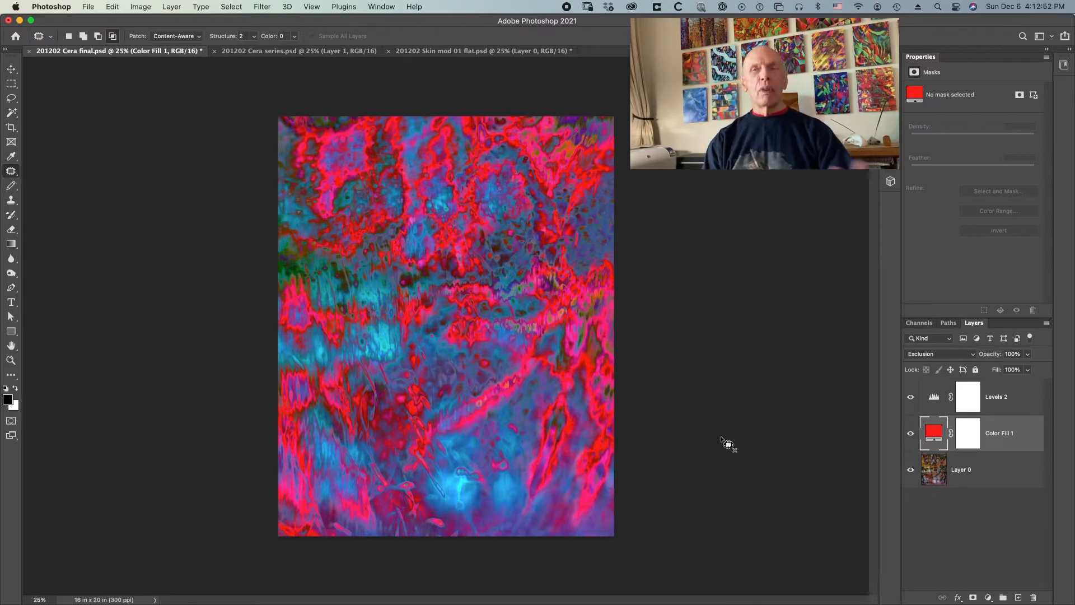
- Bring up 201202 Cera series.psd, hide Layer 4 and examine the details of Layer 1 at 100% zoom
left_click(263, 52)
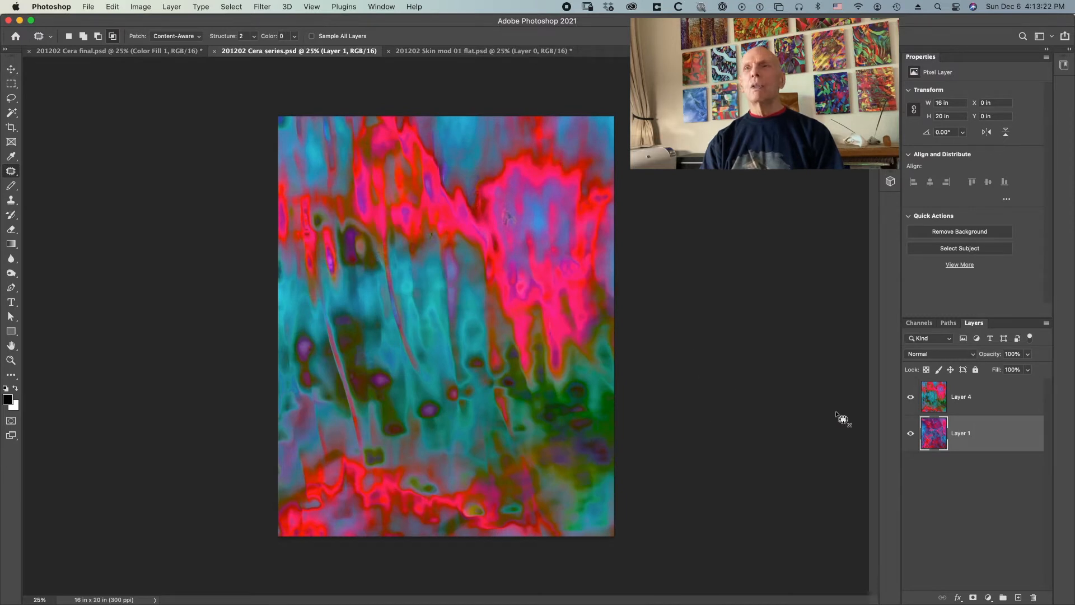
left_click(910, 399)
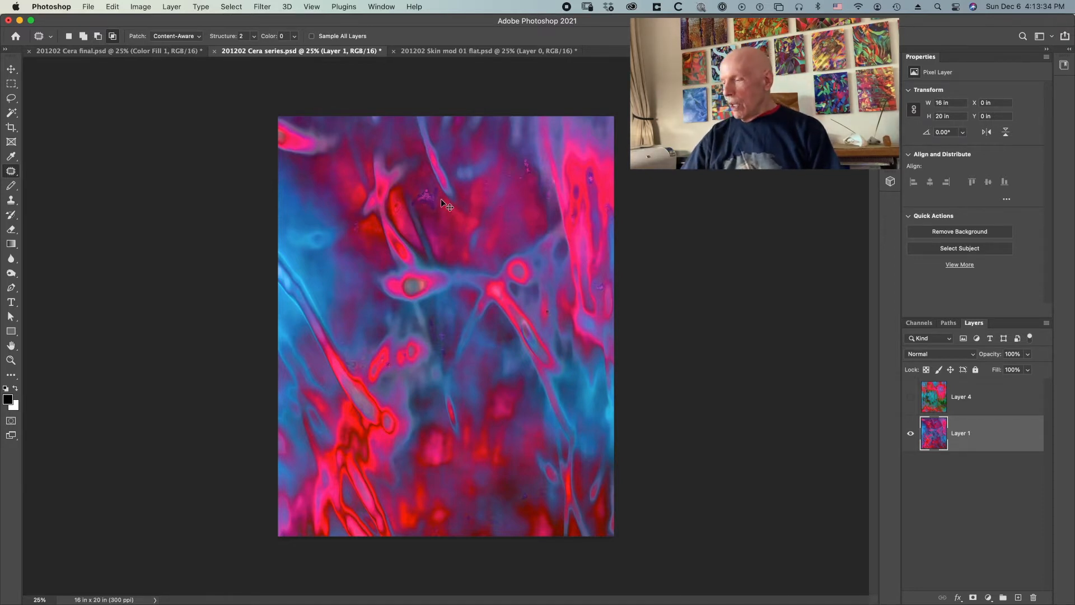
key("super+equal")
key("super+equal")
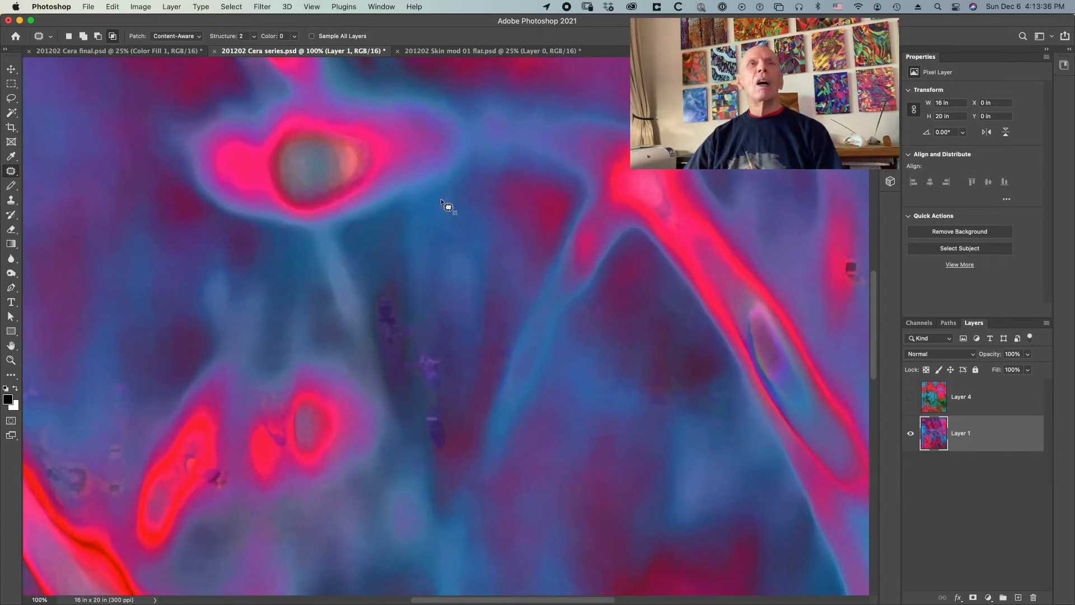
key("super+equal")
scroll(441, 200, "up", 8)
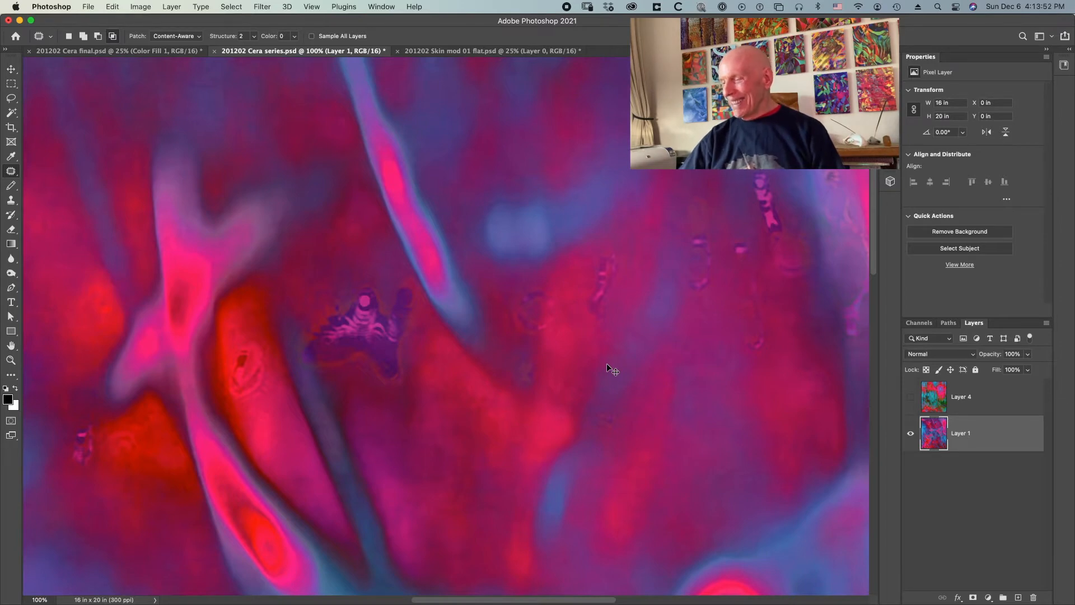
key("super+minus")
key("super+minus")
key("super+minus")
key("super+minus")
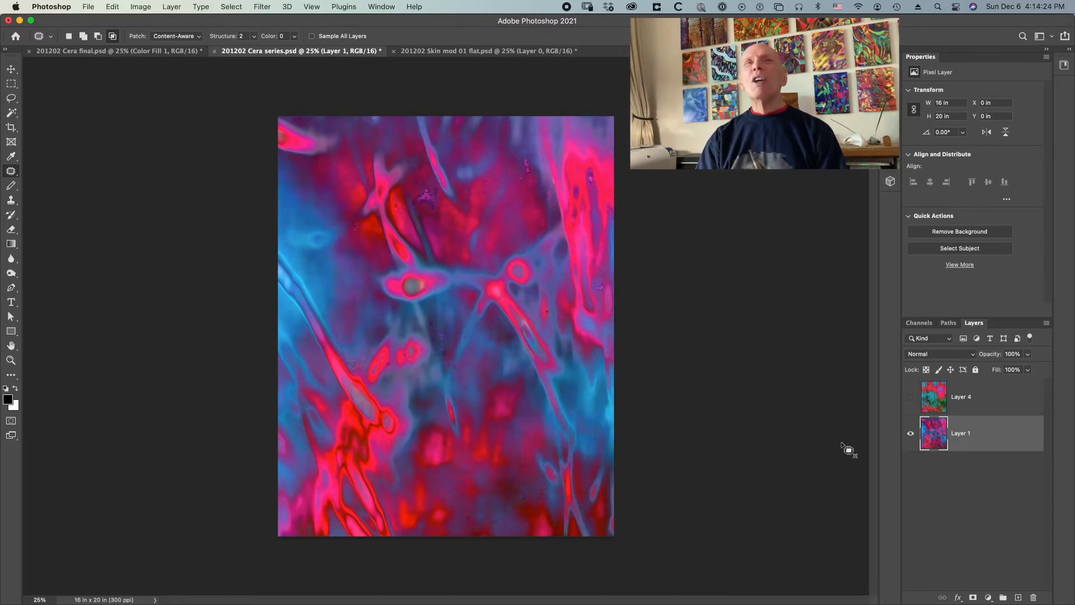
- Compare Layer 4 and Layer 1 of 201202 Cera series.psd with the image in 201202 Cera final.psd
left_click(909, 399)
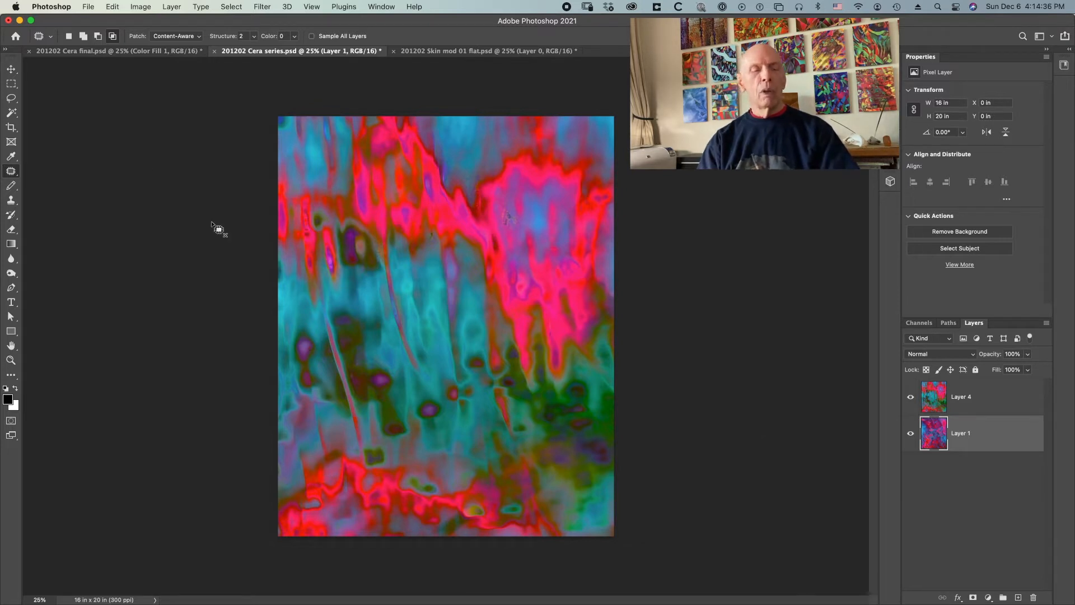
left_click(105, 53)
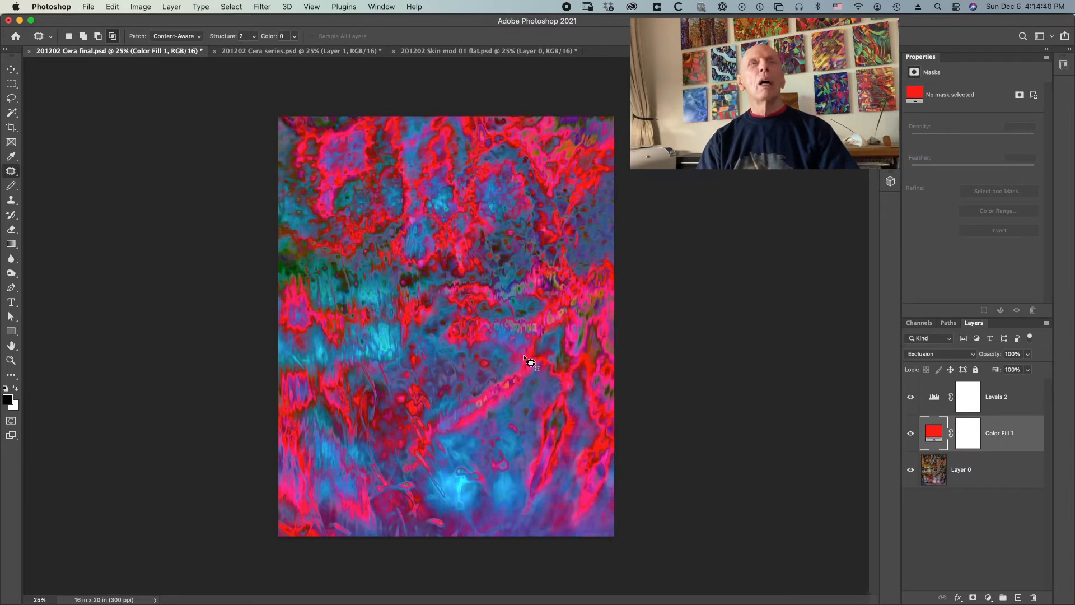
left_click(257, 52)
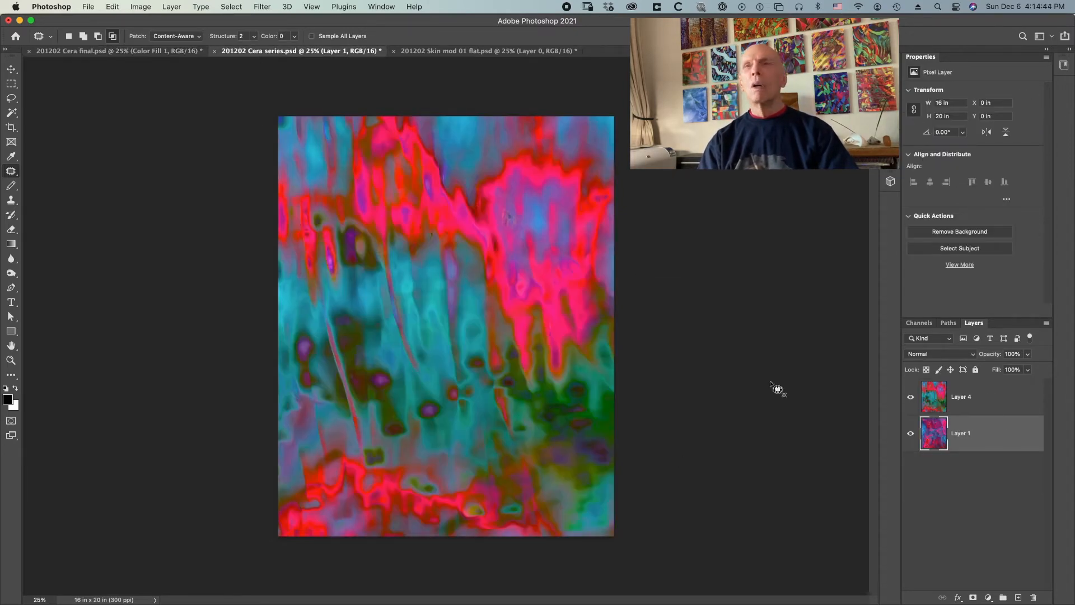
left_click(910, 397)
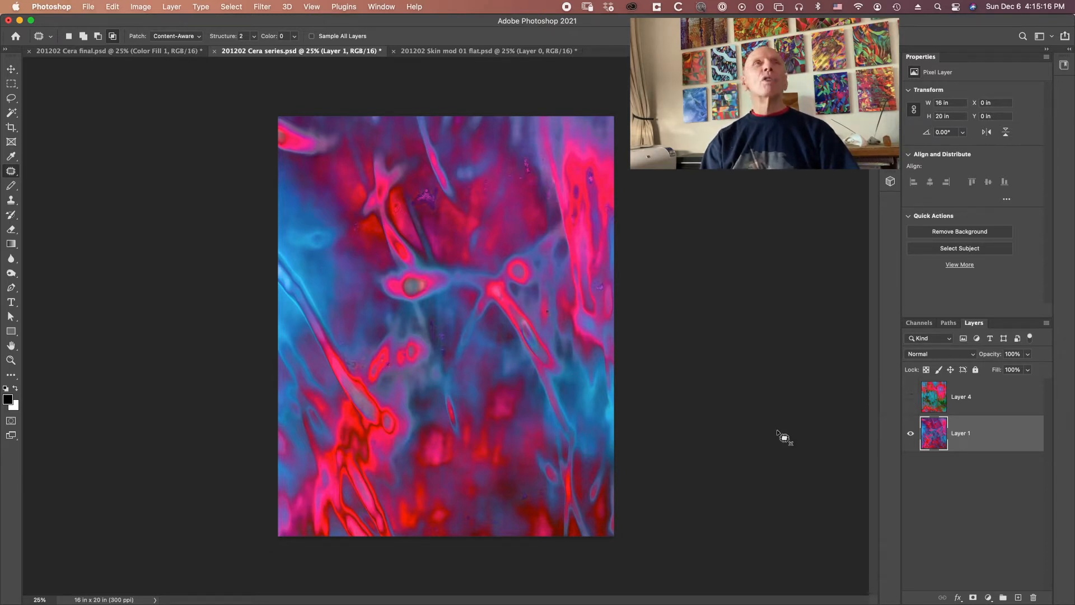
- Close 201202 Cera series.psd and 201202 Cera final.psd without saving their changes
key("super+w")
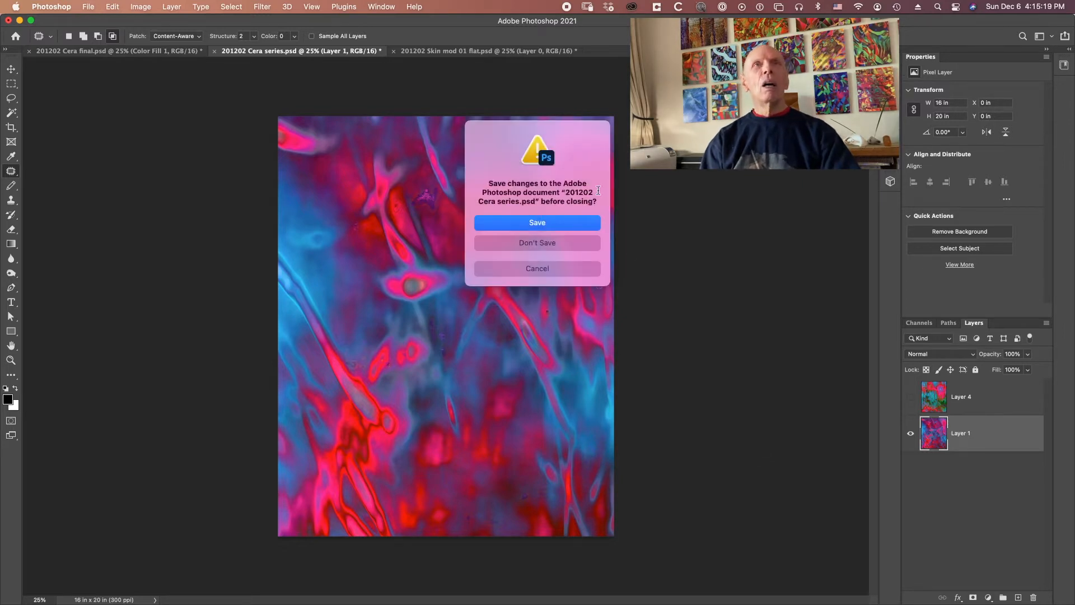
left_click(543, 245)
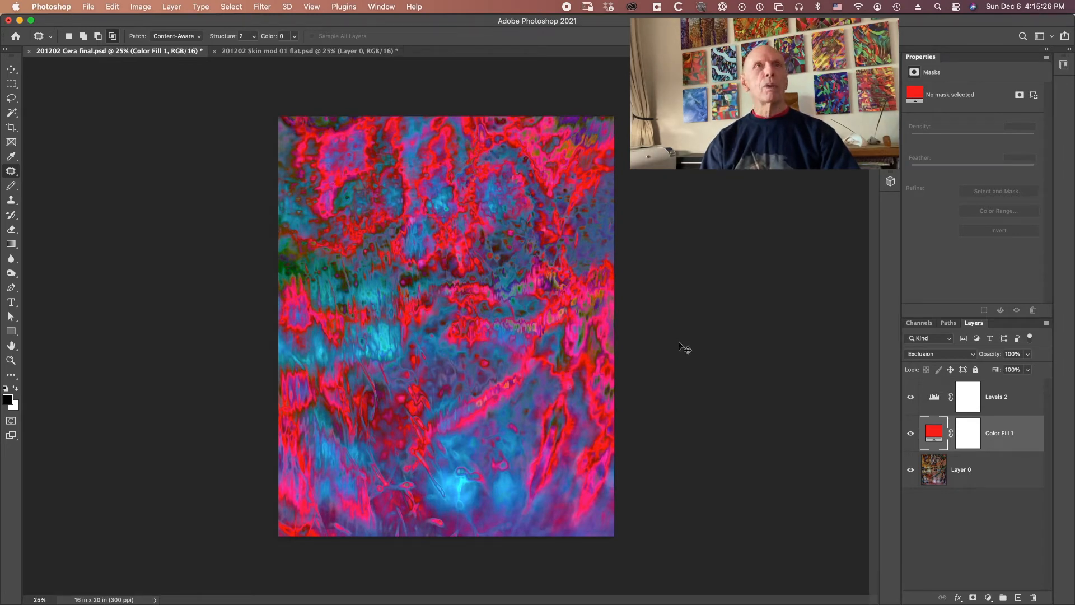
key("super+w")
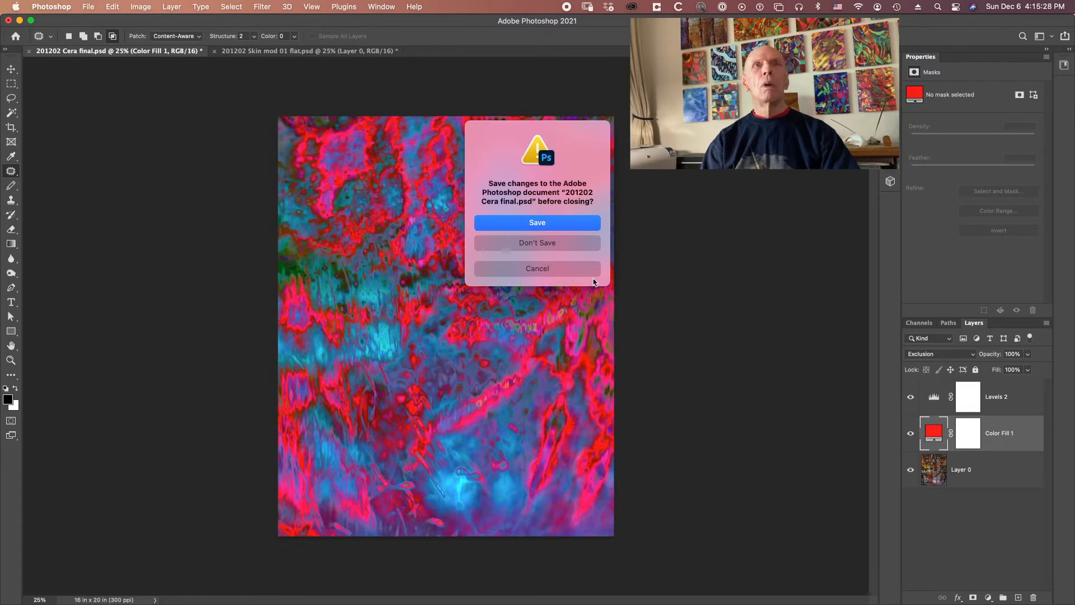
left_click(551, 242)
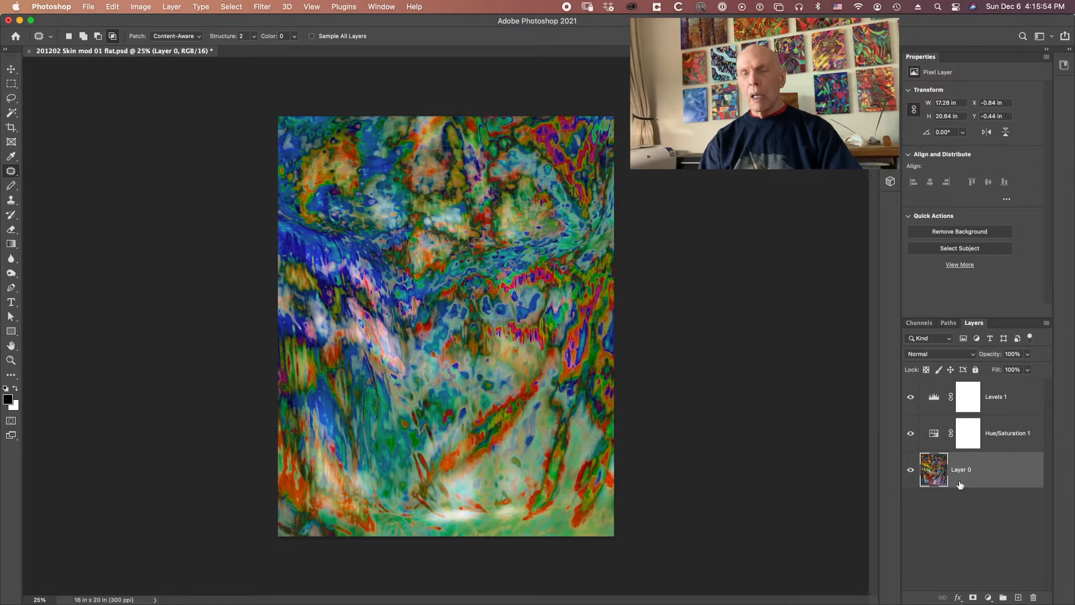
- Apply a Camera Raw filter to Layer 0 with Whites at -100 and Highlights at -43
key("shift+super+a")
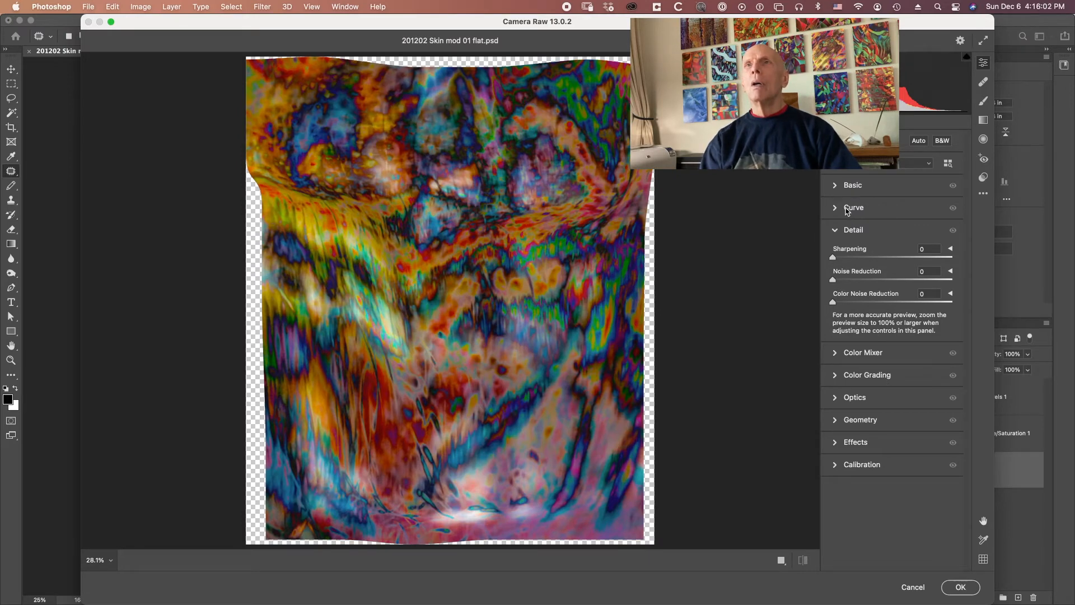
left_click(834, 186)
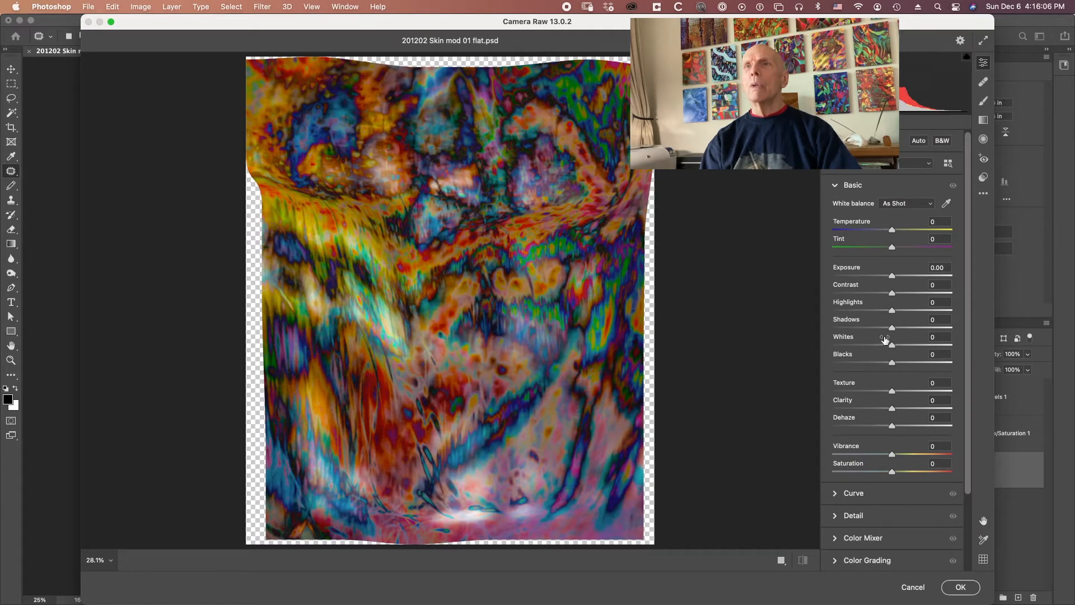
left_click_drag(884, 340, 785, 342)
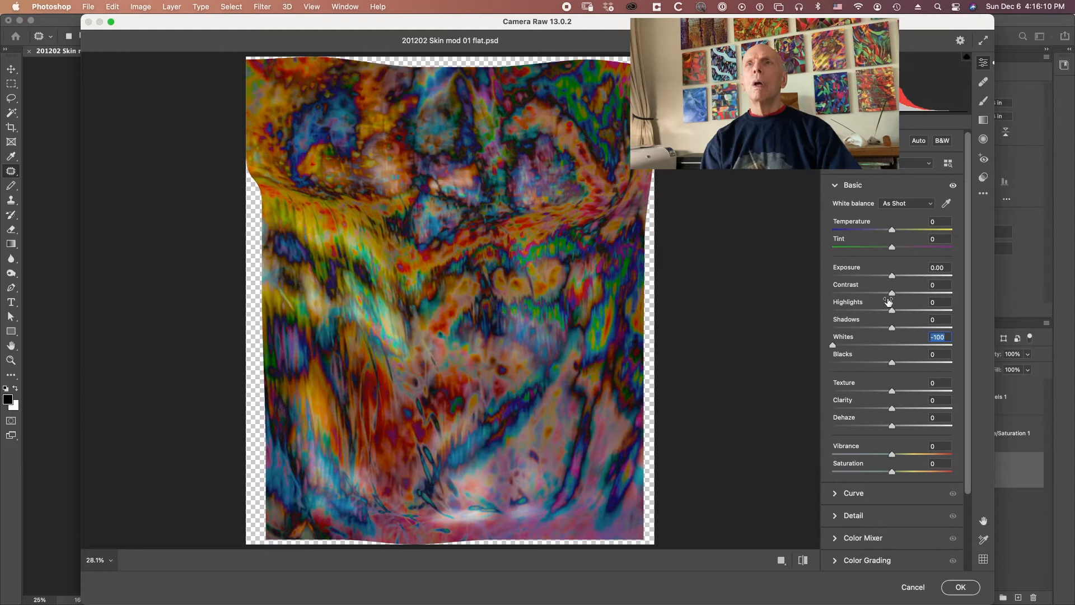
left_click_drag(888, 301, 865, 303)
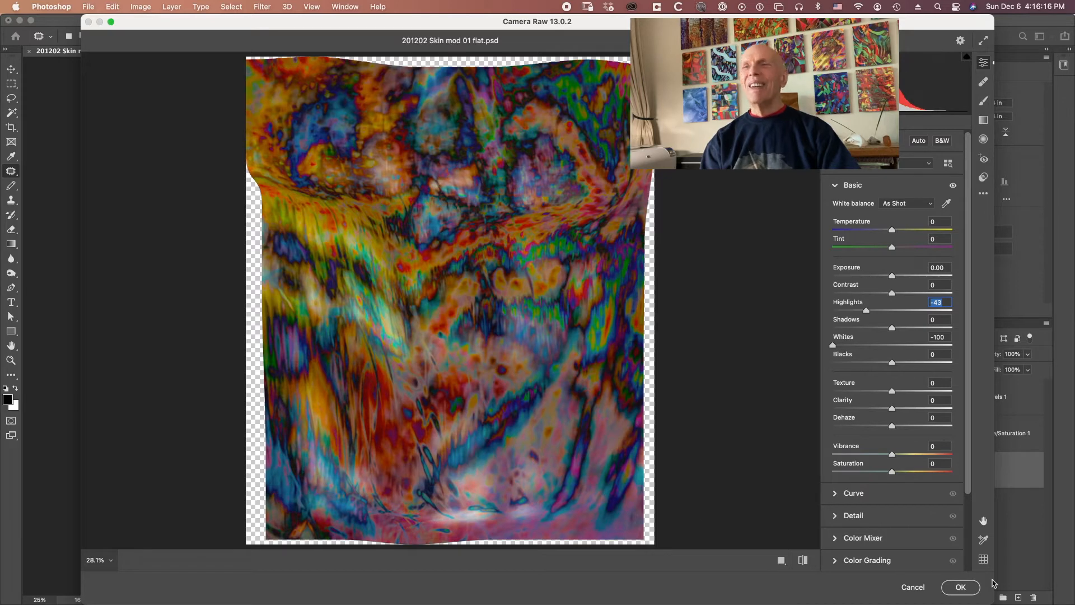
left_click(951, 588)
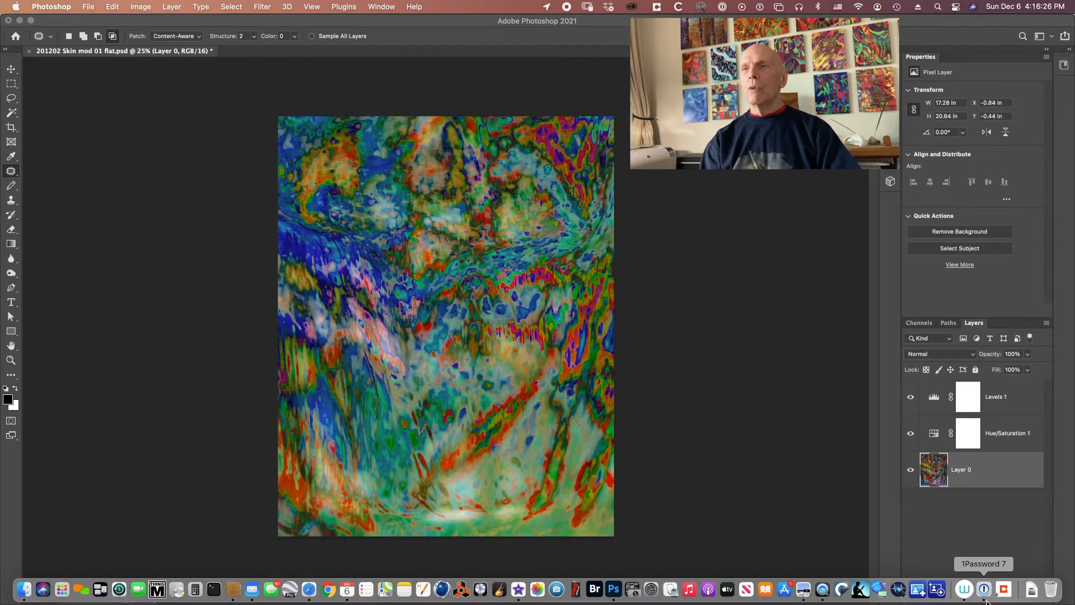
left_click(987, 589)
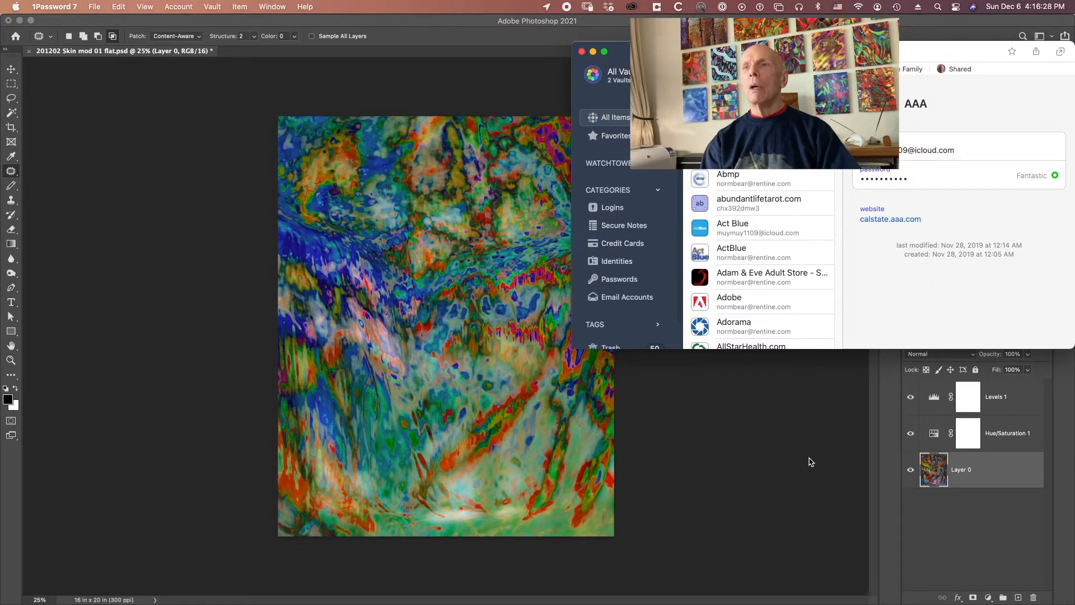
left_click(745, 458)
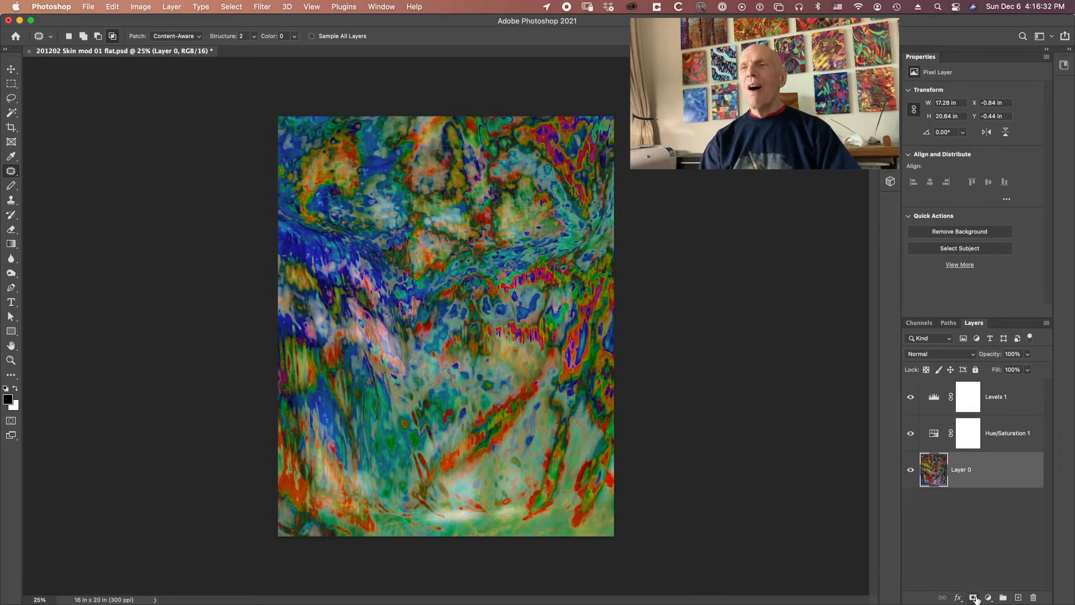
- Add a Solid Color fill layer in red (e82323) directly above Layer 0
left_click(988, 597)
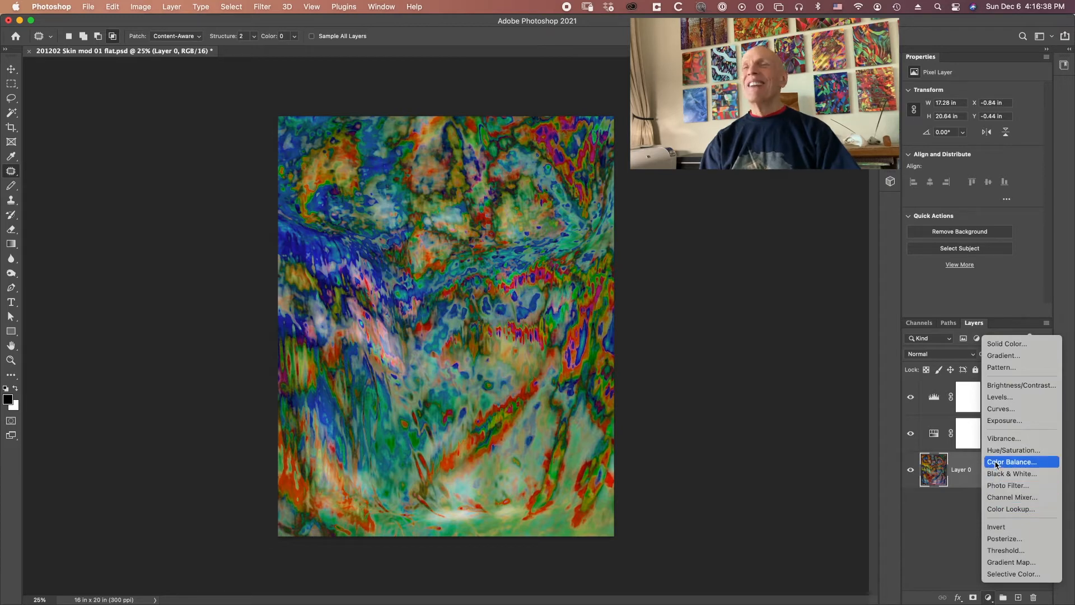
left_click(997, 343)
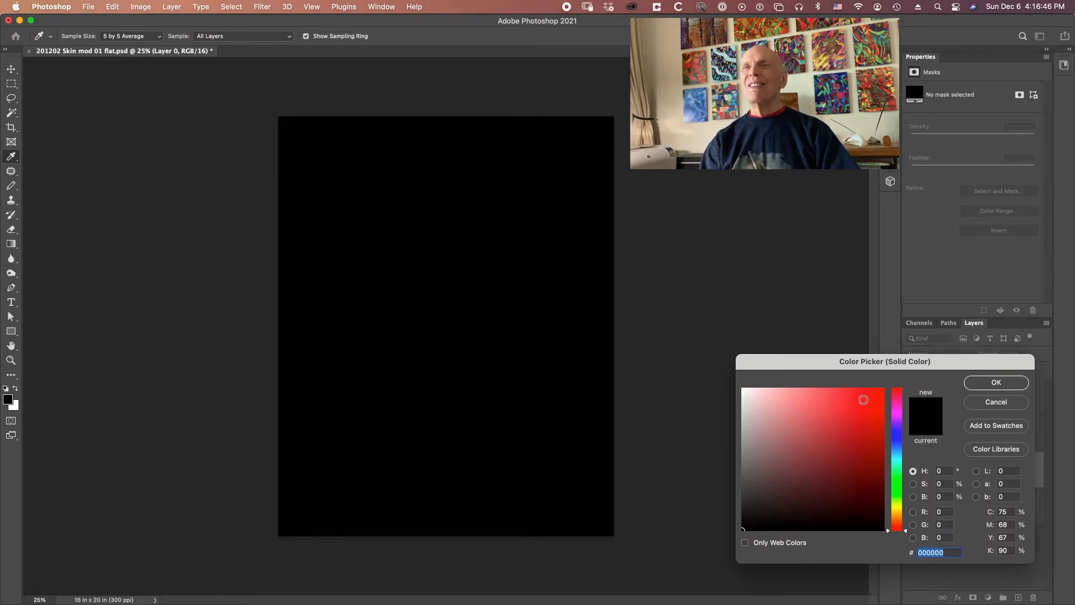
left_click(862, 400)
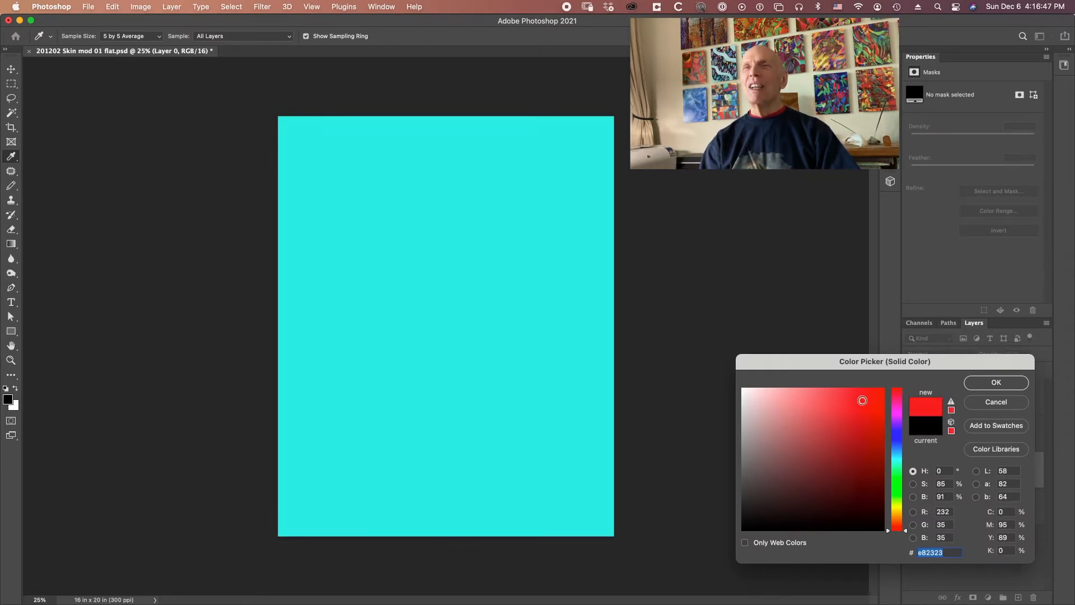
left_click(992, 384)
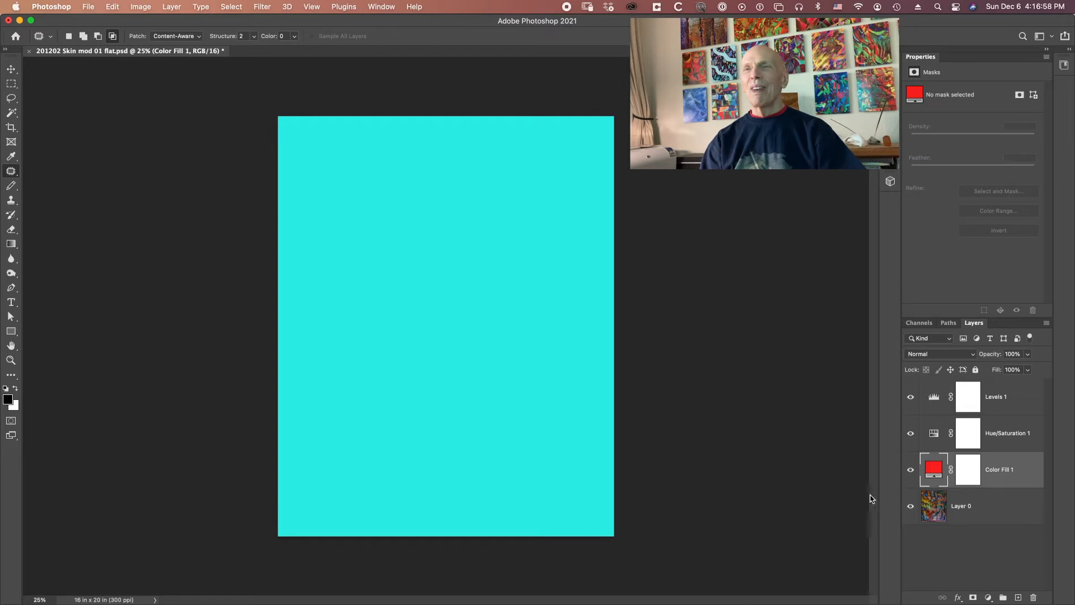
- Try the Darker Color blend mode on the Color Fill 1 layer and change it to Subtract
left_click(945, 359)
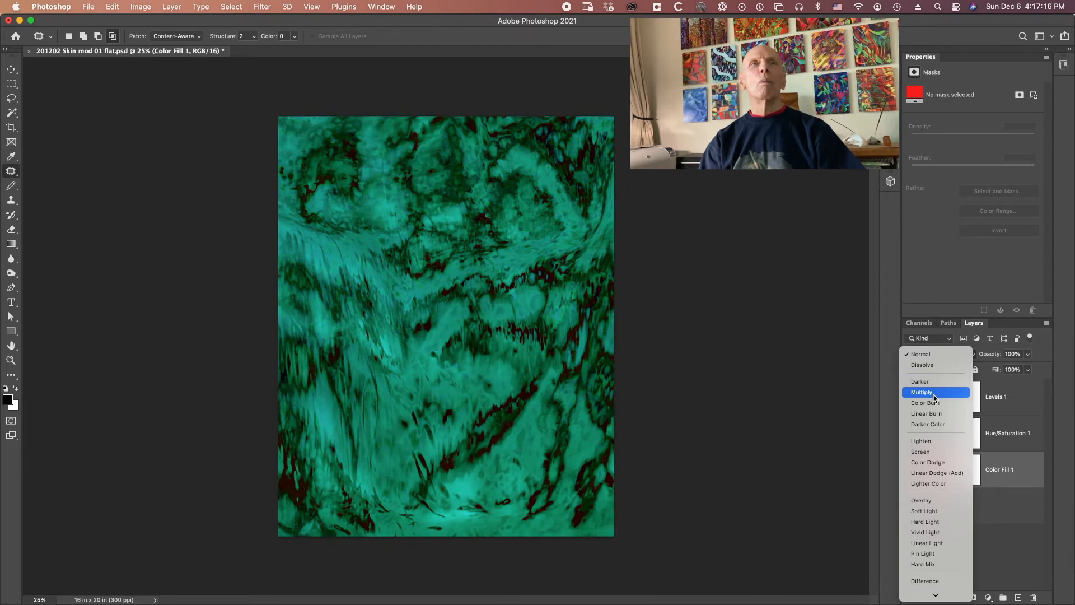
left_click(934, 424)
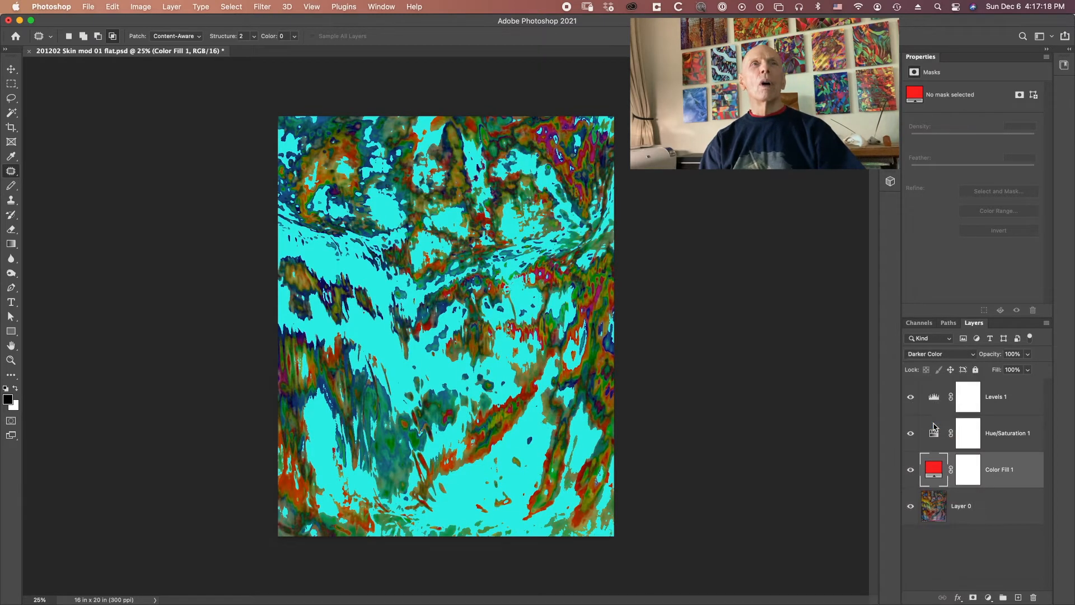
left_click(939, 355)
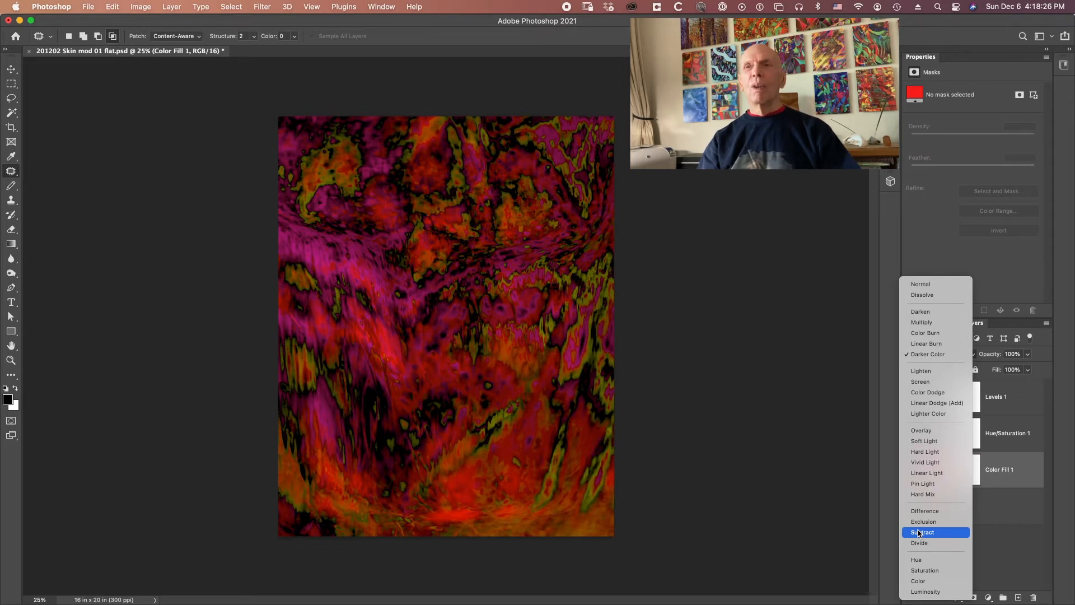
left_click(919, 532)
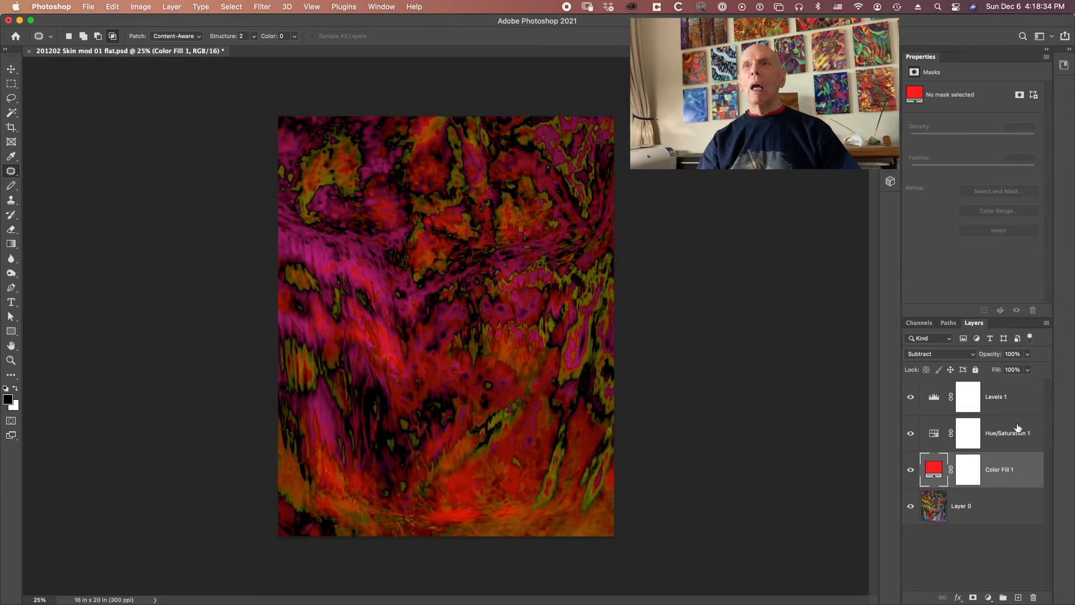
- Hide the Hue/Saturation 1 adjustment layer
left_click(910, 434)
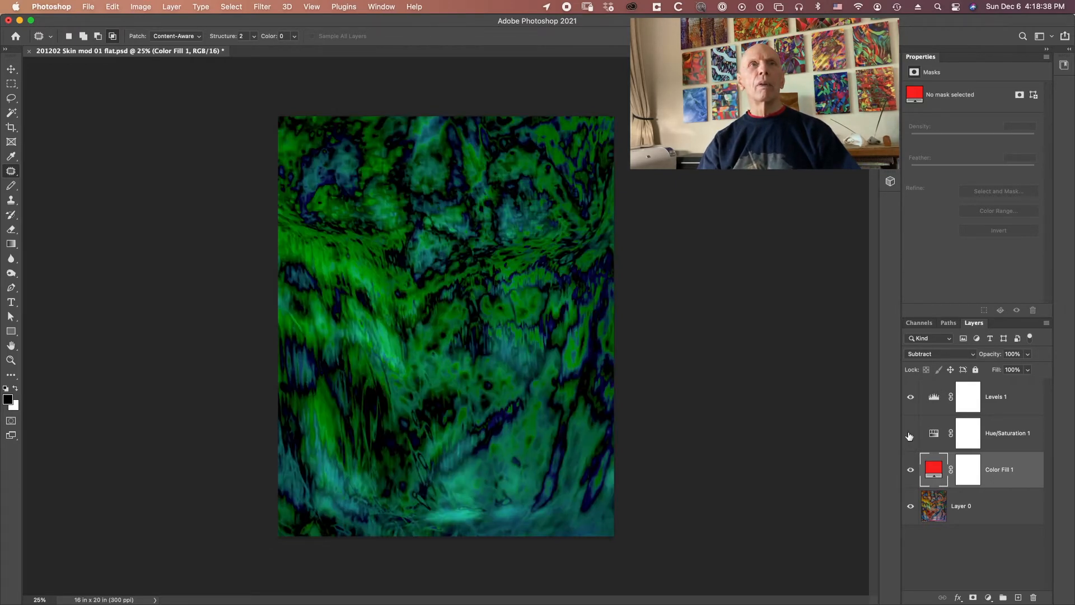
- Show the Hue/Saturation 1 layer again and set the Red channel's white input level to 173 in the Levels 1 adjustment
left_click(910, 434)
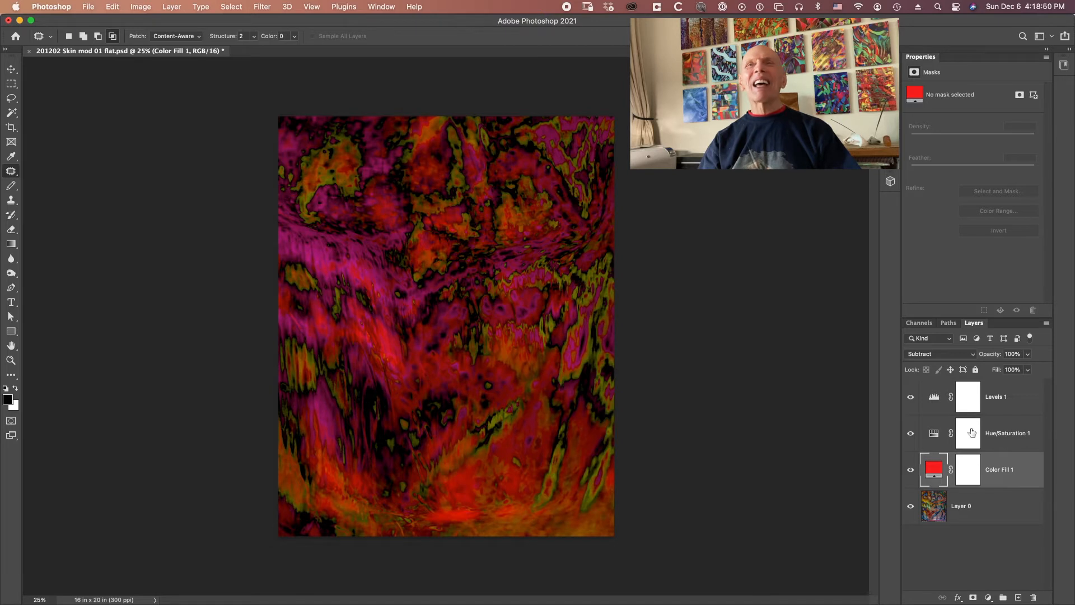
left_click(936, 398)
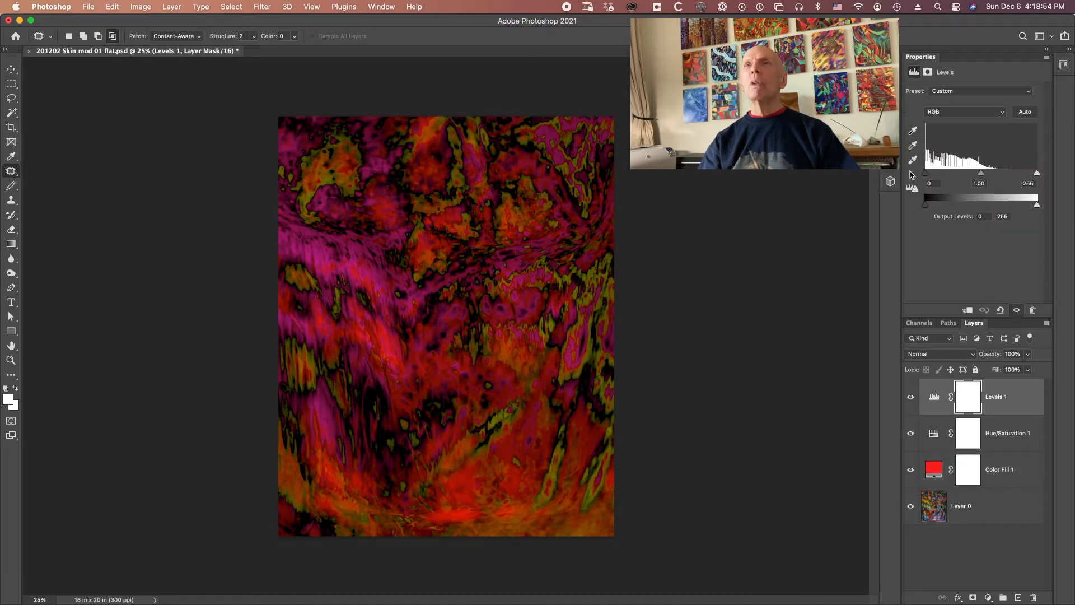
left_click(915, 191)
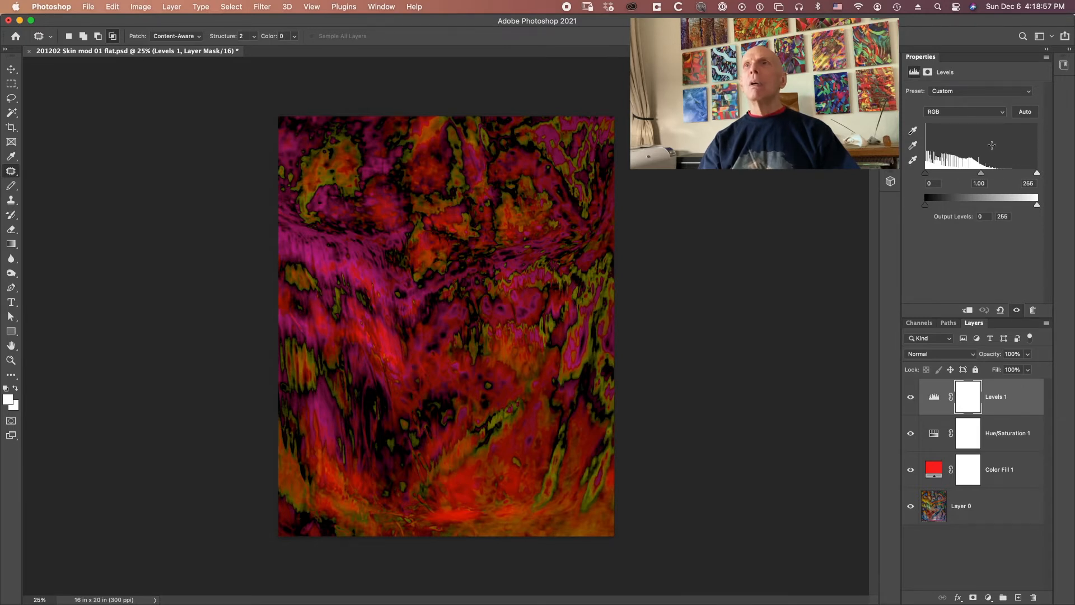
left_click(975, 113)
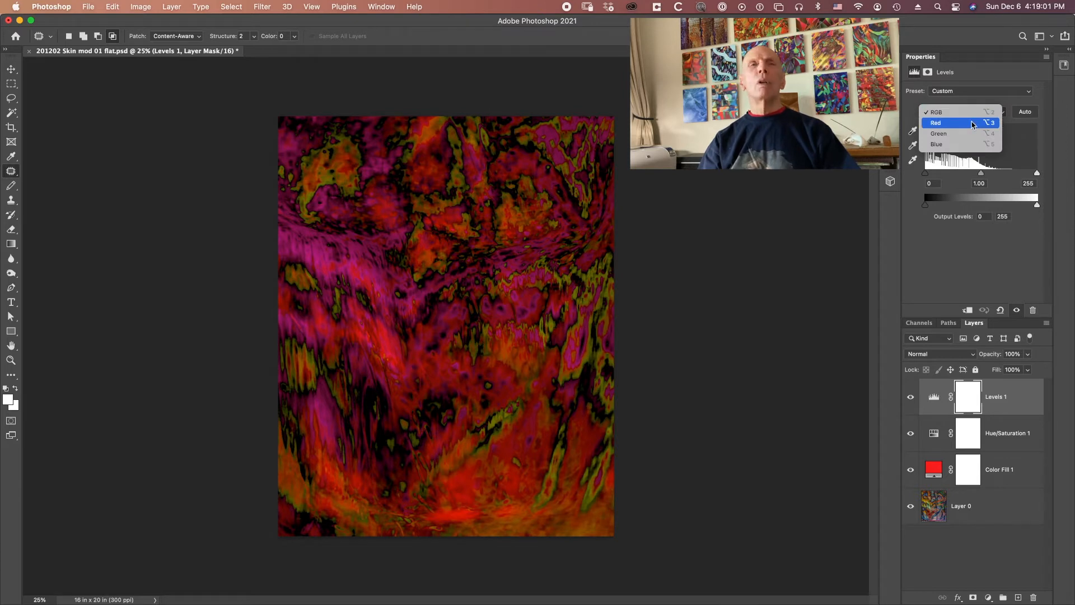
left_click(973, 124)
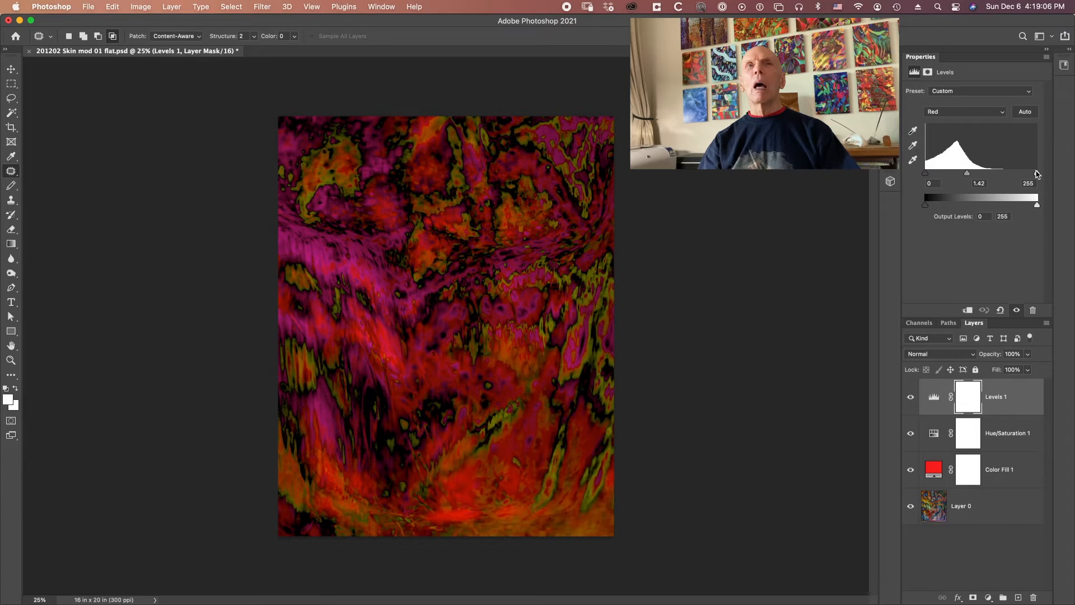
left_click_drag(1037, 174, 995, 179)
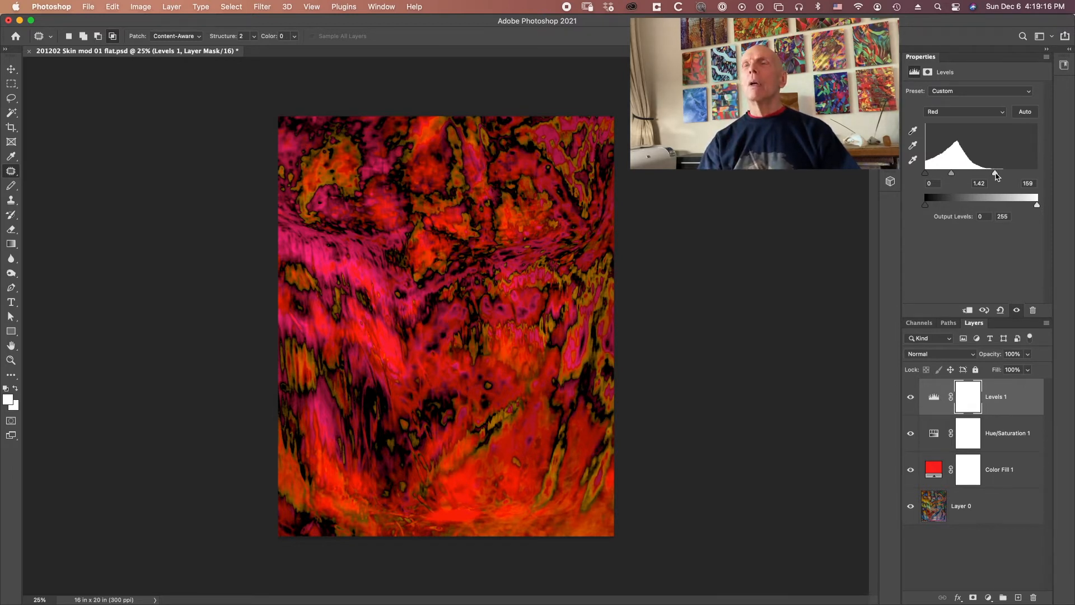
left_click_drag(995, 176, 1002, 177)
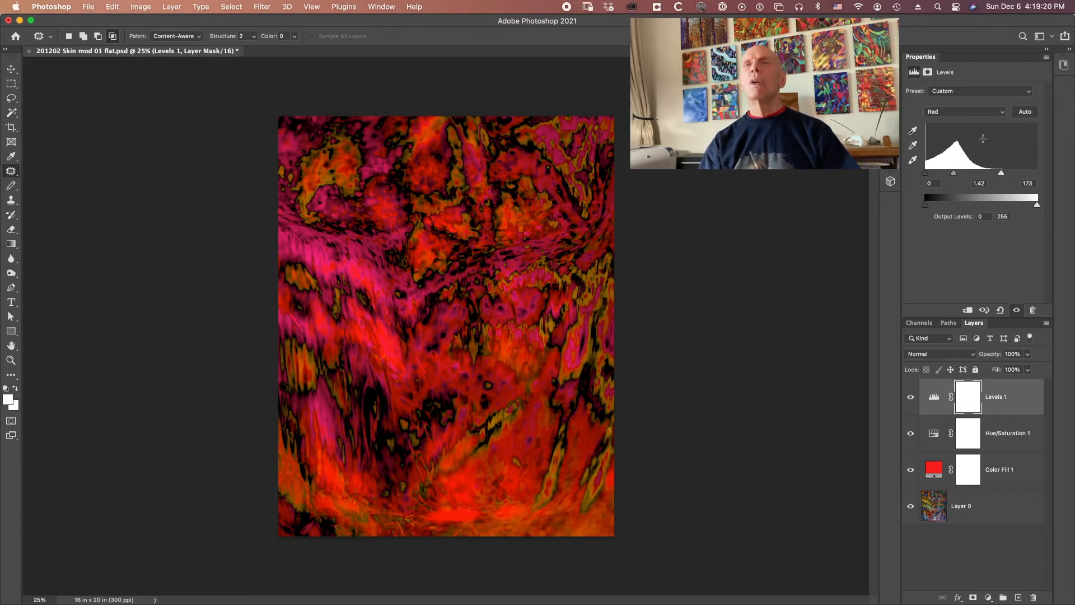
- Set the white input level to 99 for the Green channel and 136 for the Blue channel in Levels 1
left_click(966, 114)
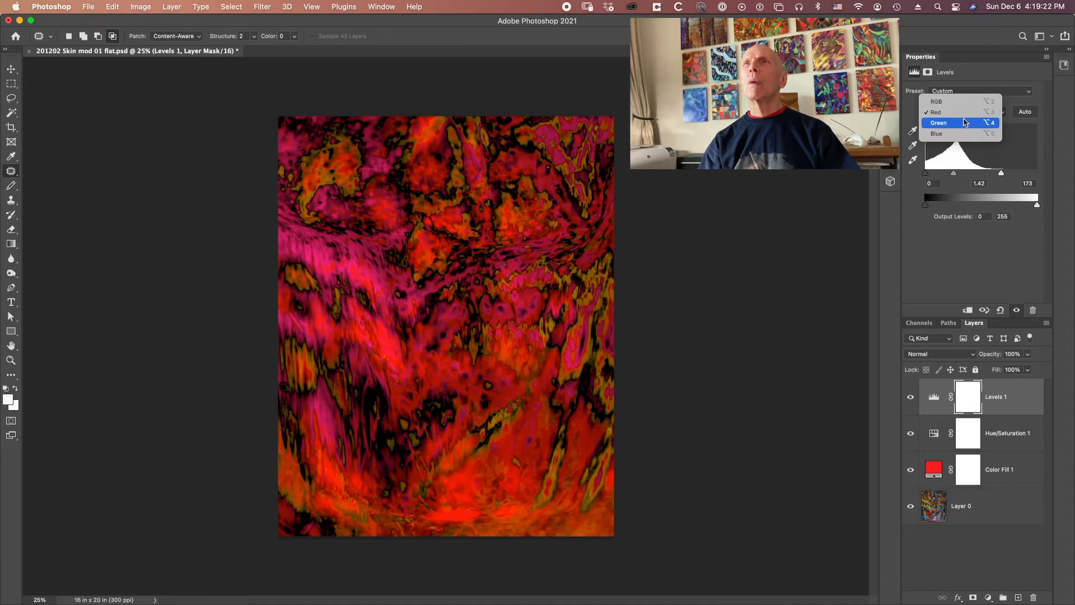
left_click(965, 122)
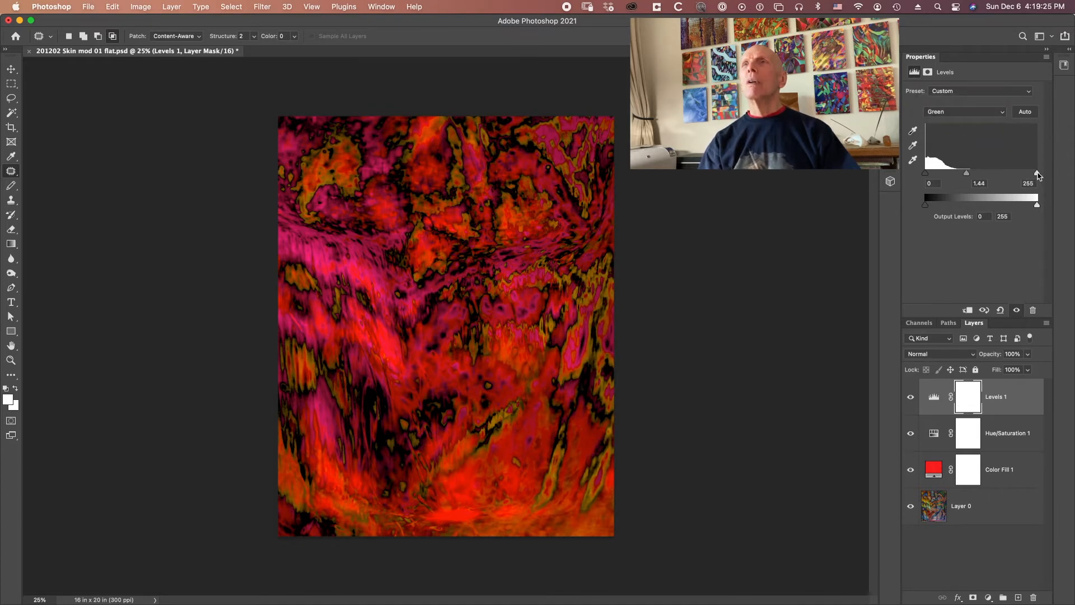
left_click_drag(1037, 174, 971, 179)
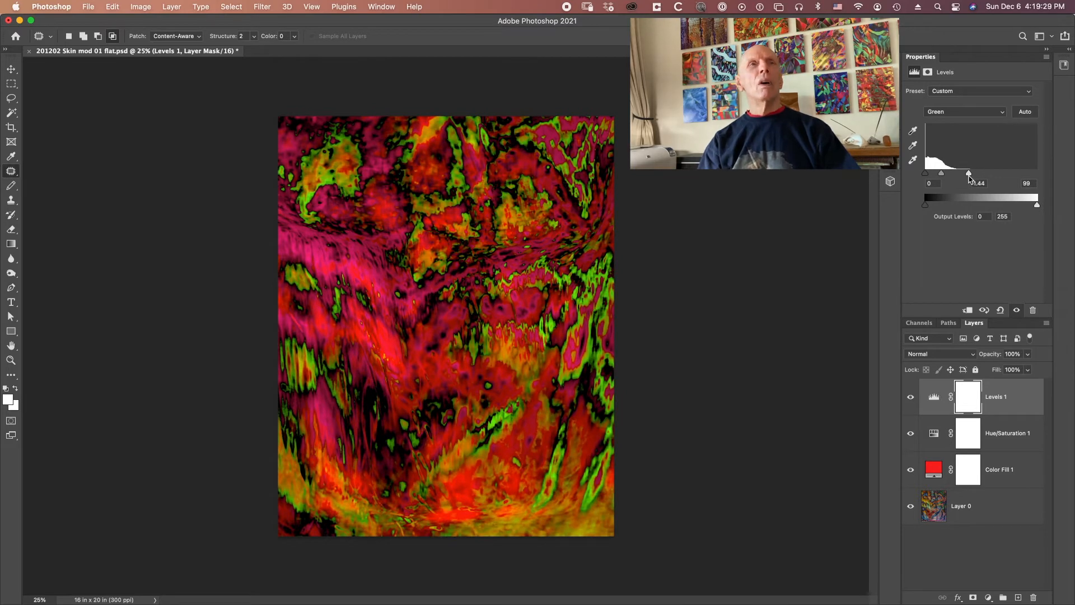
left_click(963, 114)
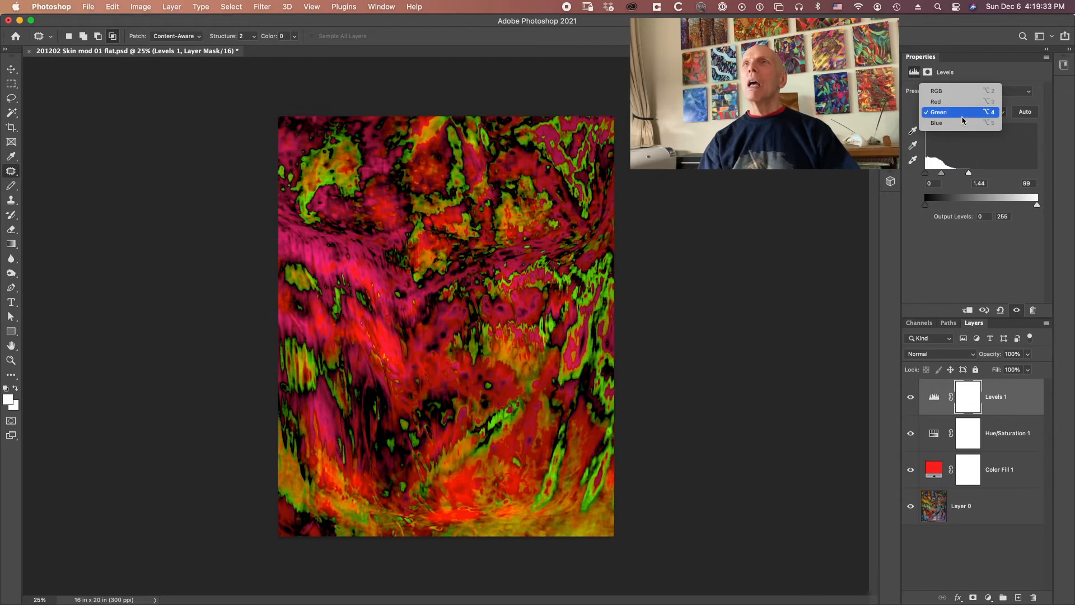
left_click(963, 122)
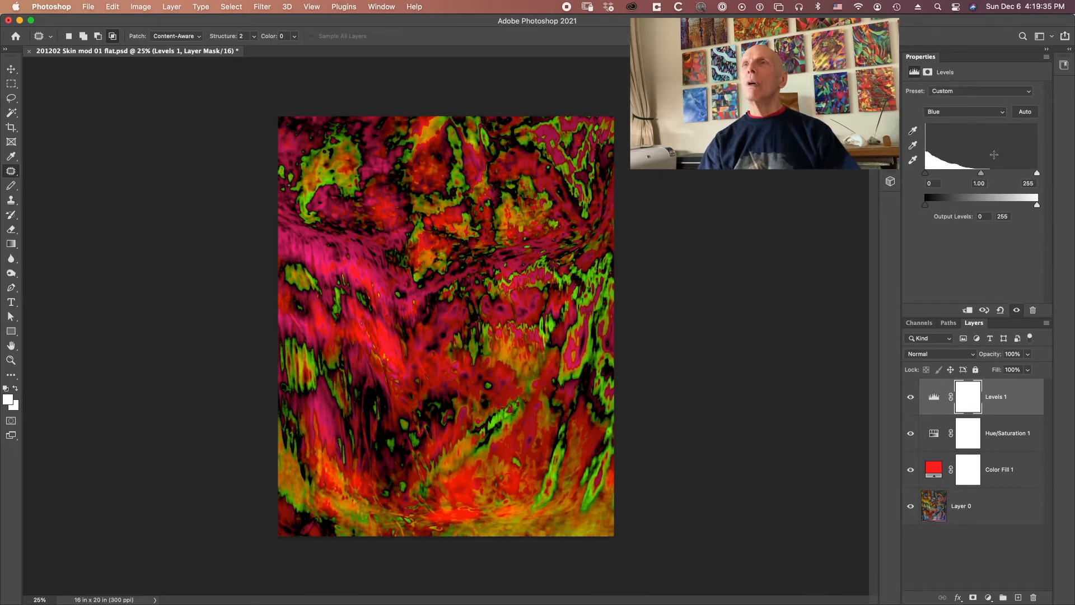
left_click_drag(1037, 176, 985, 179)
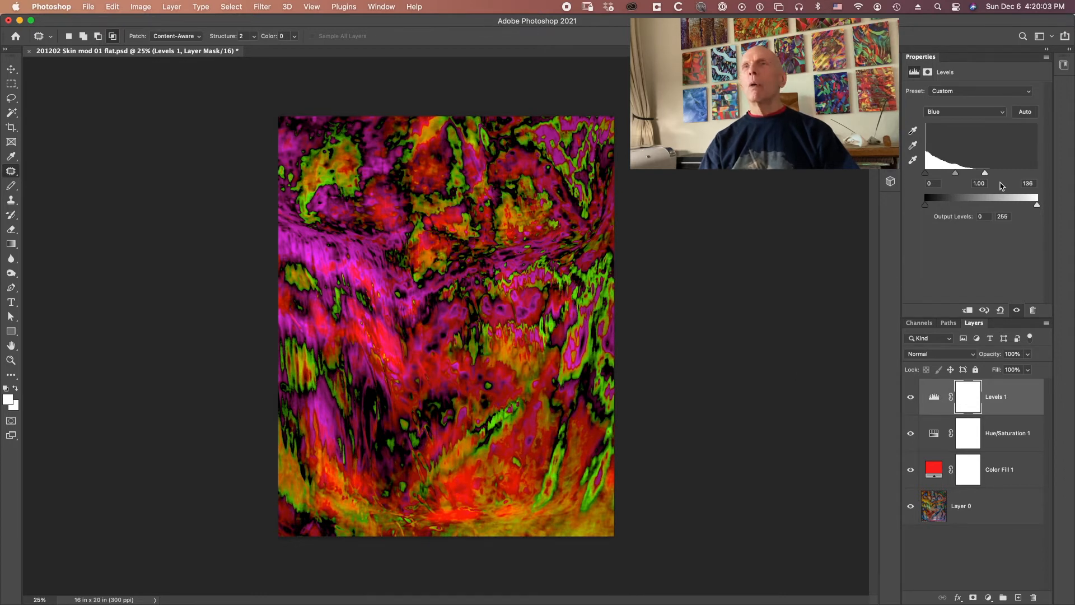
- Set the Levels 1 midtone input to 0.72 for the Green channel and 0.54 for the Blue channel
left_click(981, 112)
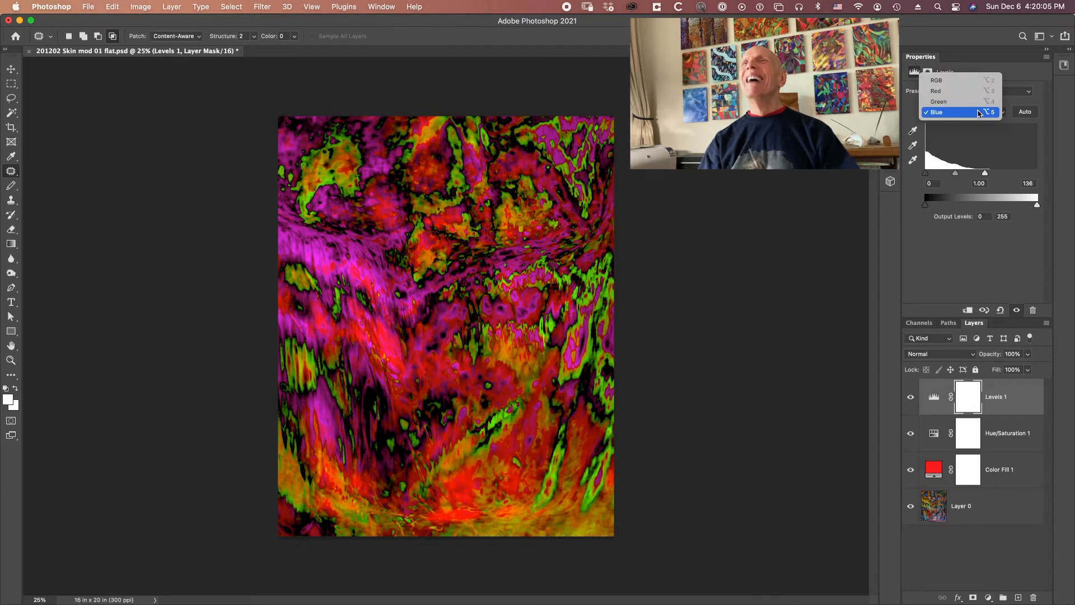
left_click(975, 104)
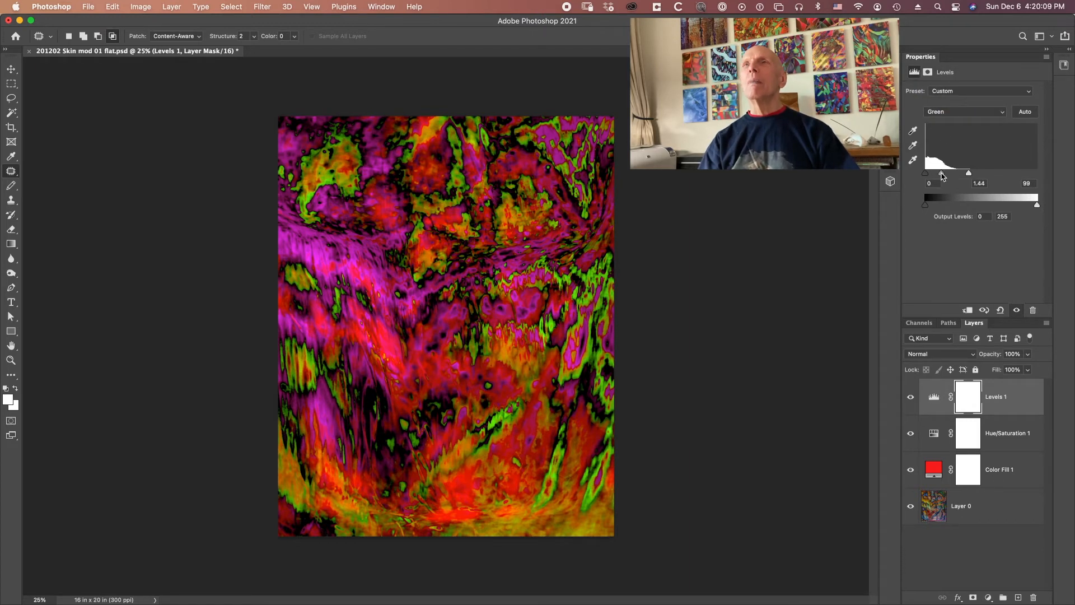
left_click_drag(942, 176, 952, 179)
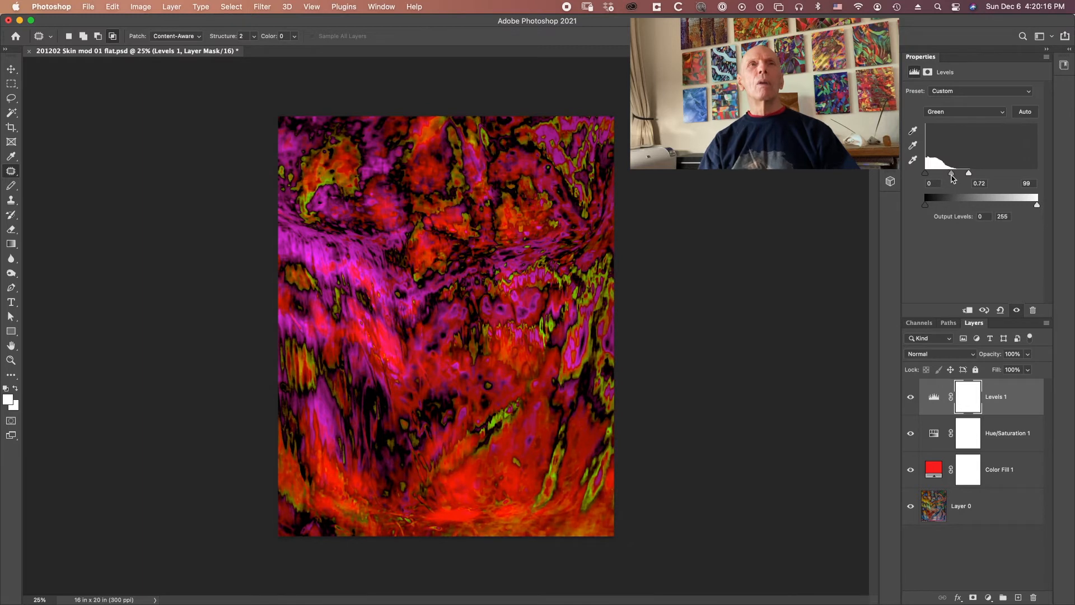
left_click(951, 117)
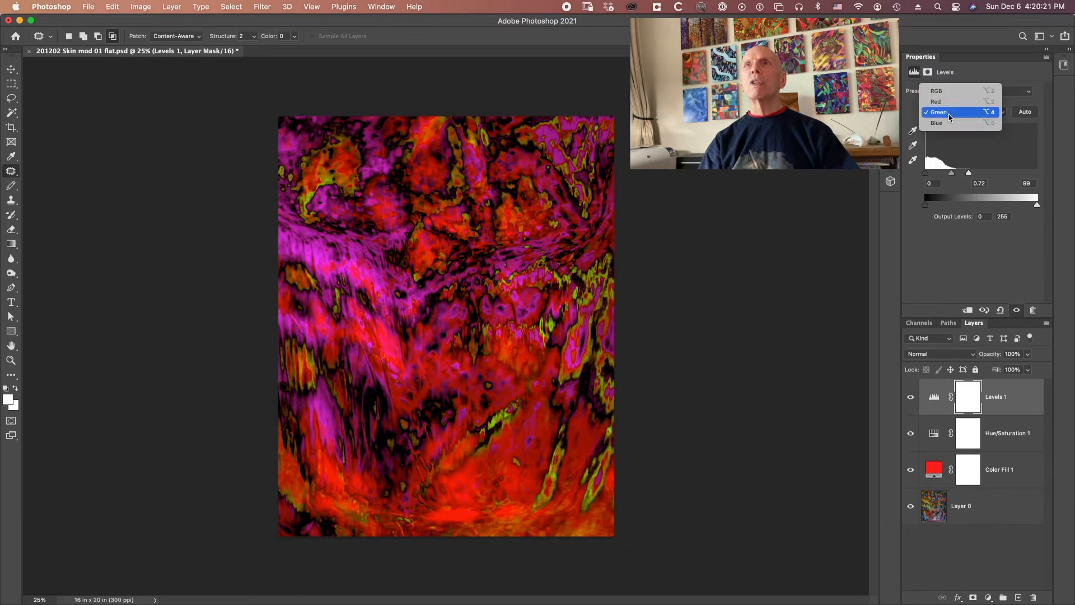
left_click(950, 124)
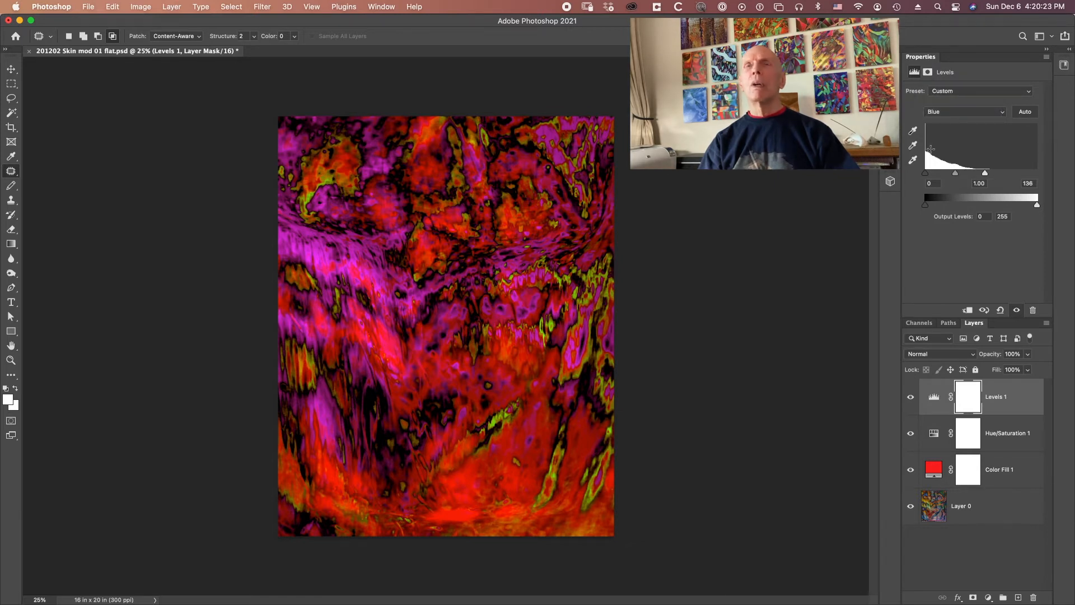
left_click_drag(957, 177, 967, 180)
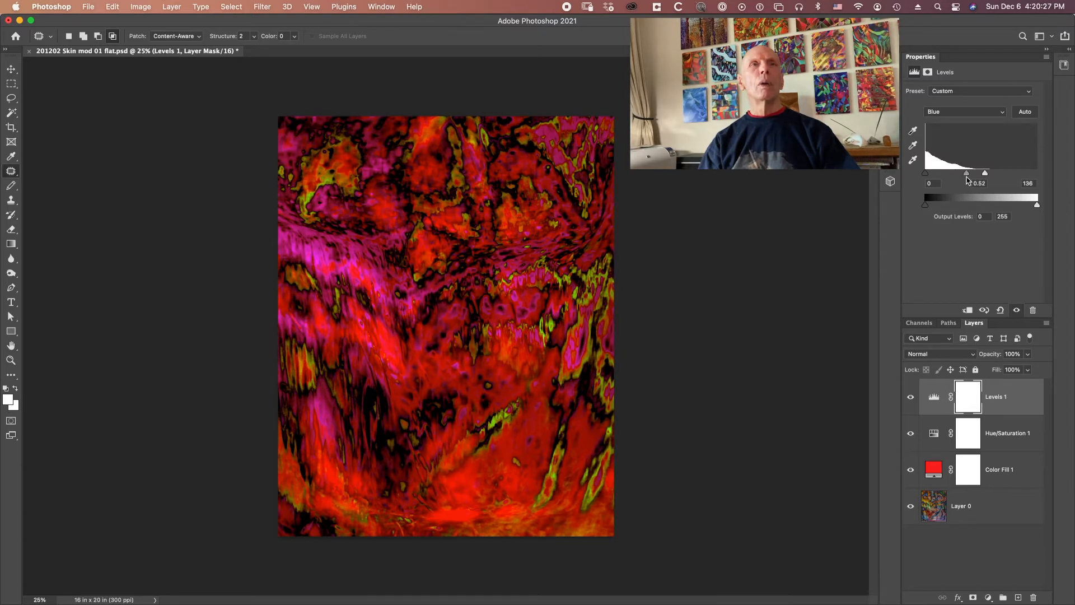
left_click_drag(968, 179, 967, 179)
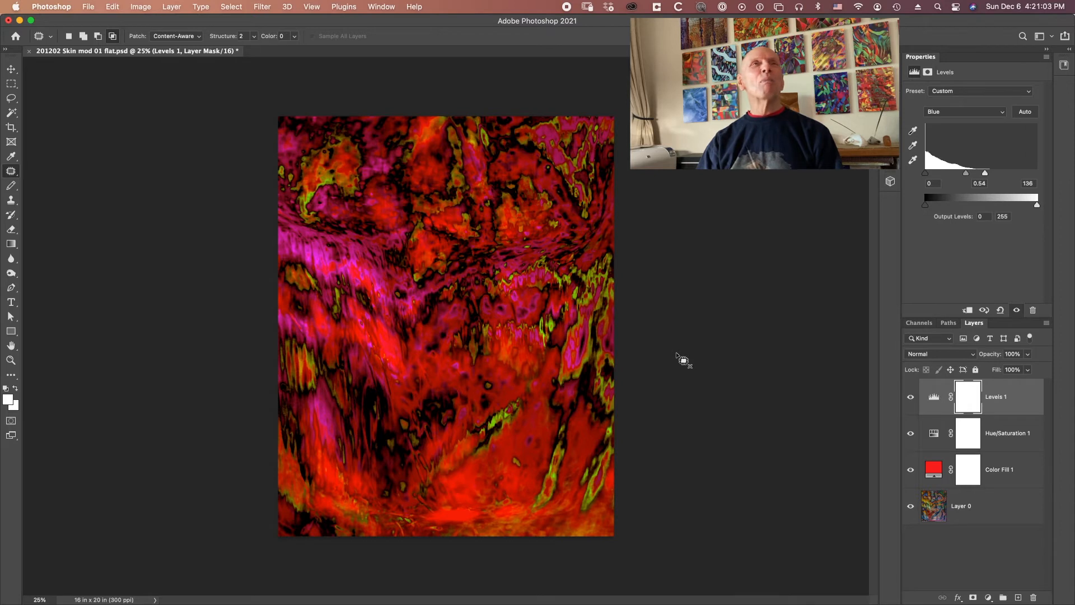
- Reopen the Color Fill 1 color, move the color picker clear of the layers, and try lighter reds before choosing f62828
double_click(936, 466)
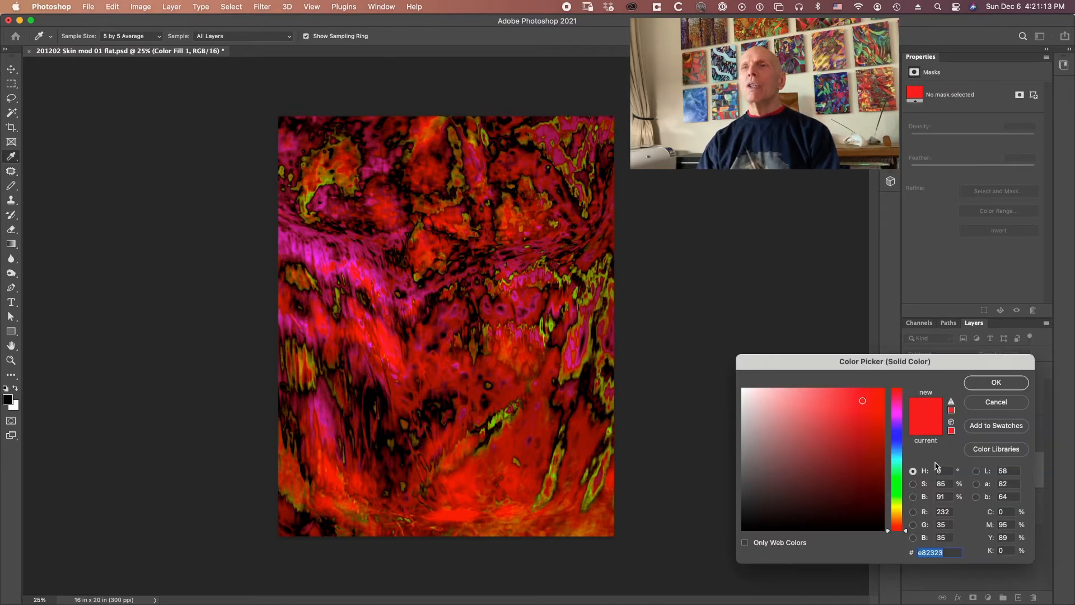
left_click_drag(861, 363, 856, 83)
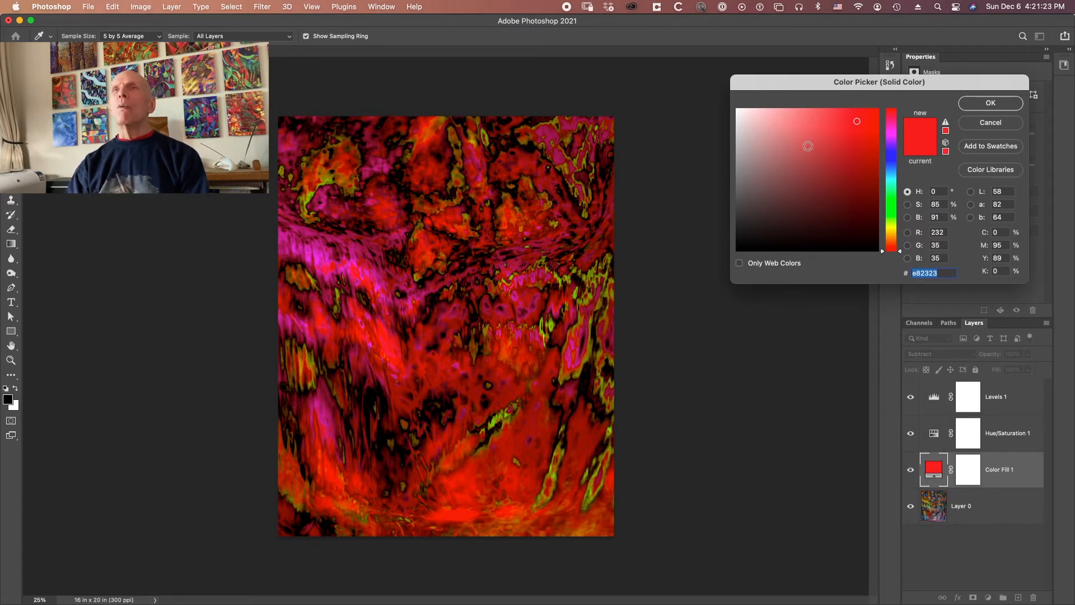
left_click(843, 138)
left_click_drag(843, 138, 823, 129)
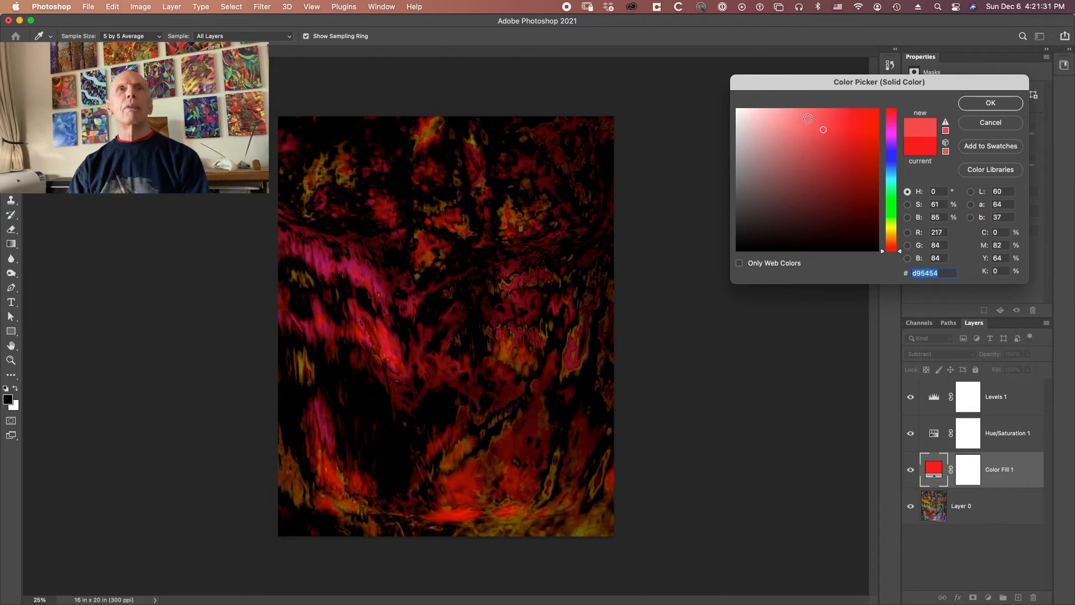
left_click(808, 119)
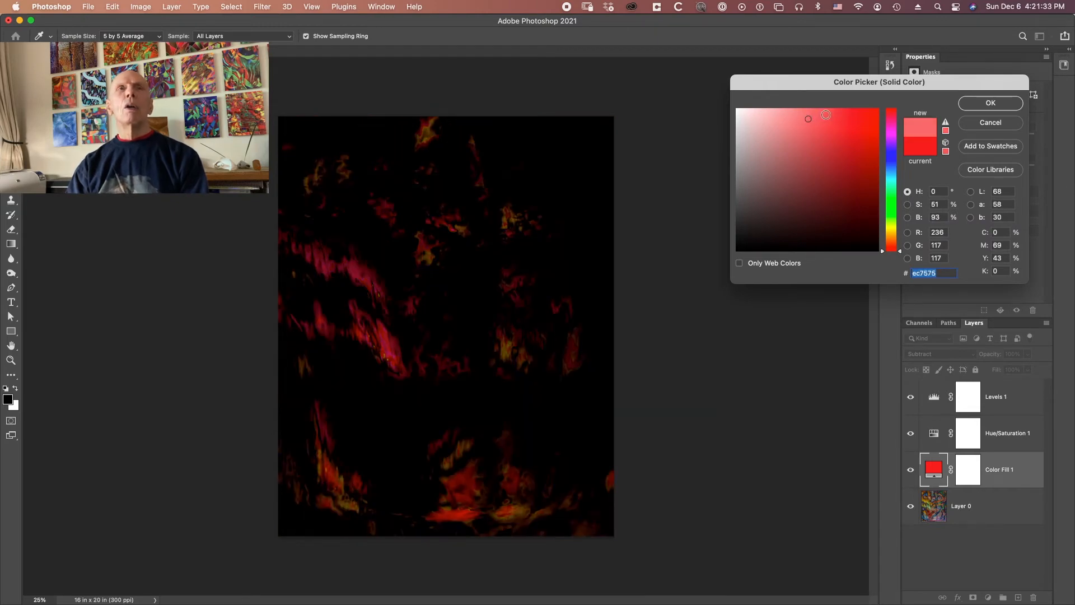
left_click(826, 114)
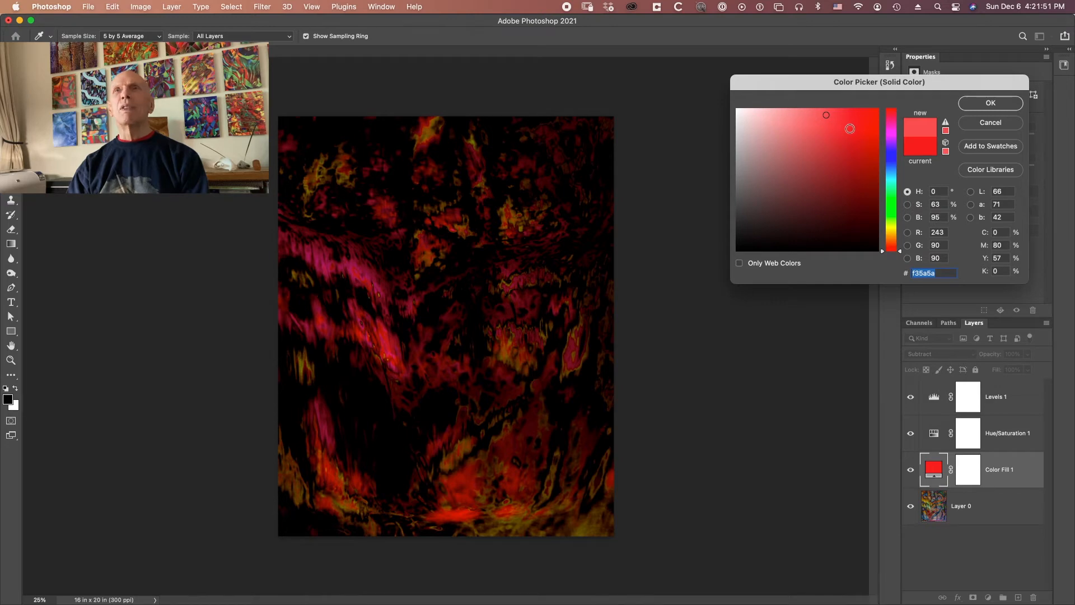
left_click(846, 115)
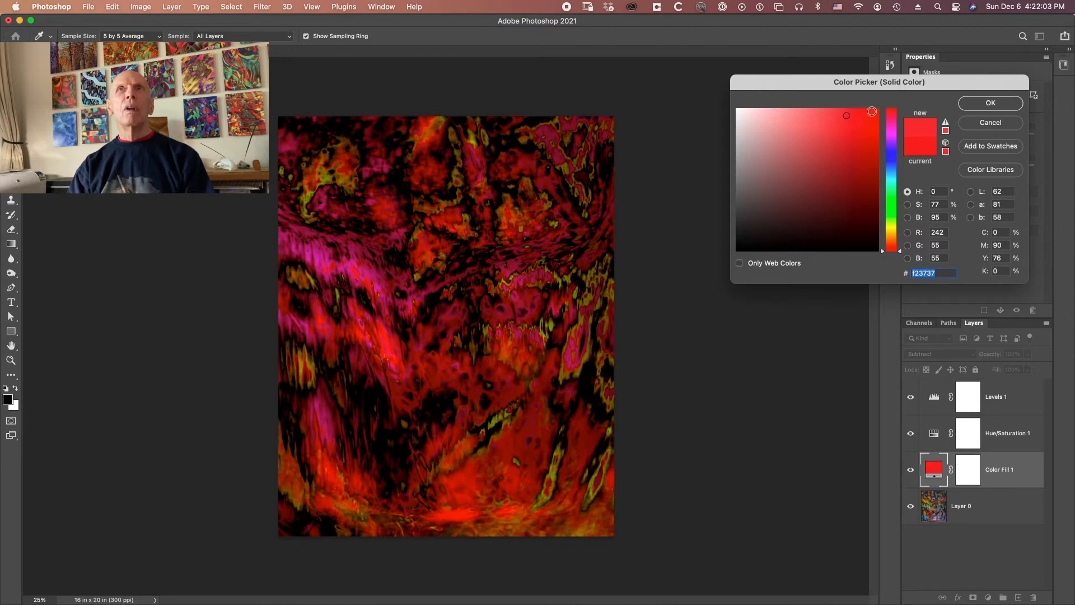
left_click(872, 111)
left_click_drag(872, 111, 856, 113)
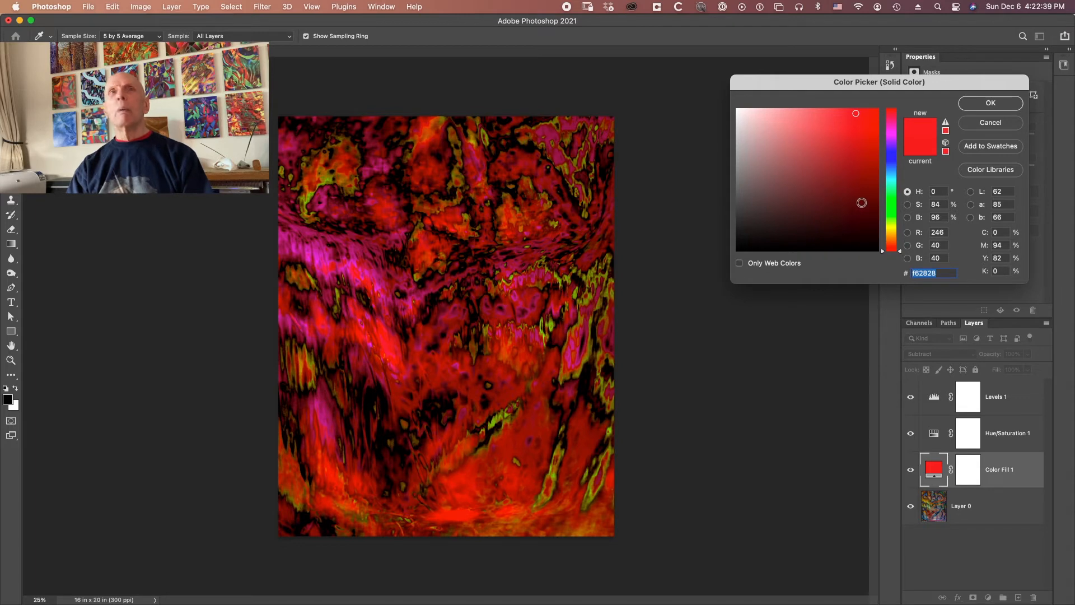
- Try orange to yellow hues for the Color Fill 1 color, raising the hue in stages from 10° to 56°
left_click(891, 247)
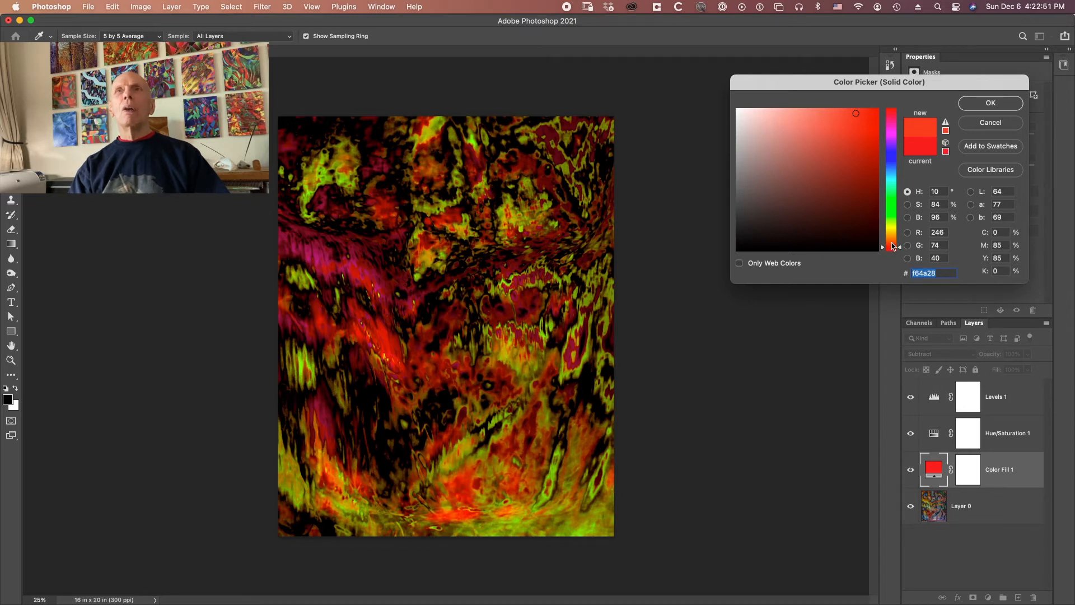
left_click(891, 243)
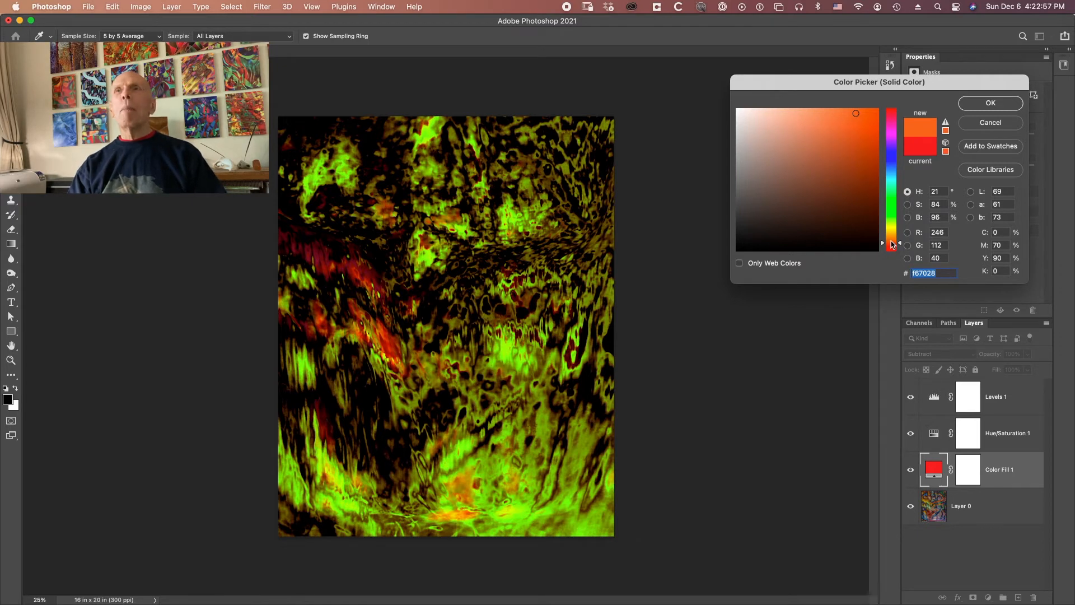
left_click(892, 239)
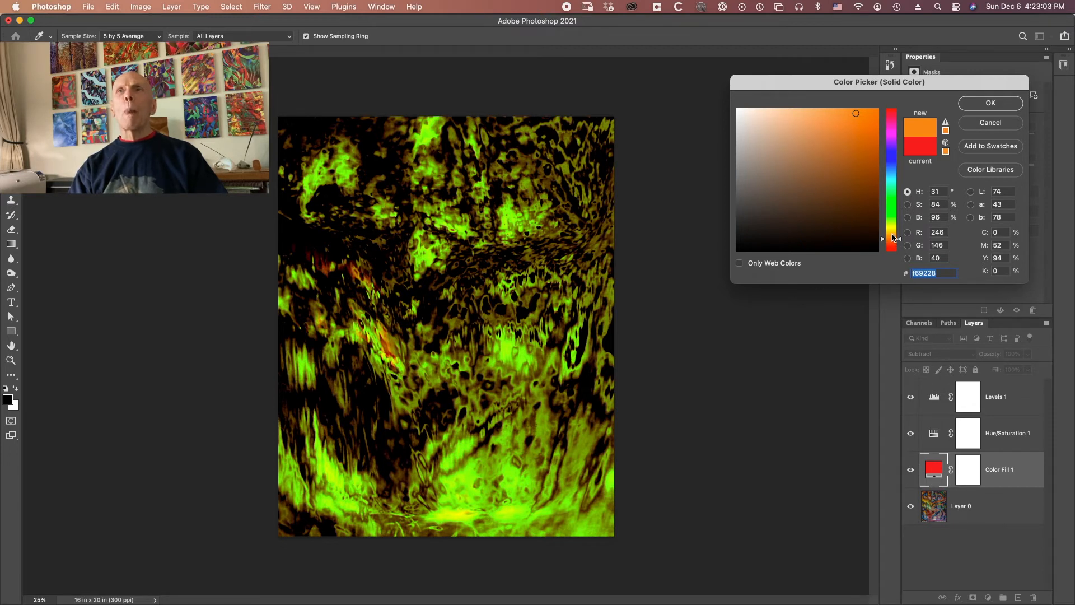
left_click(892, 235)
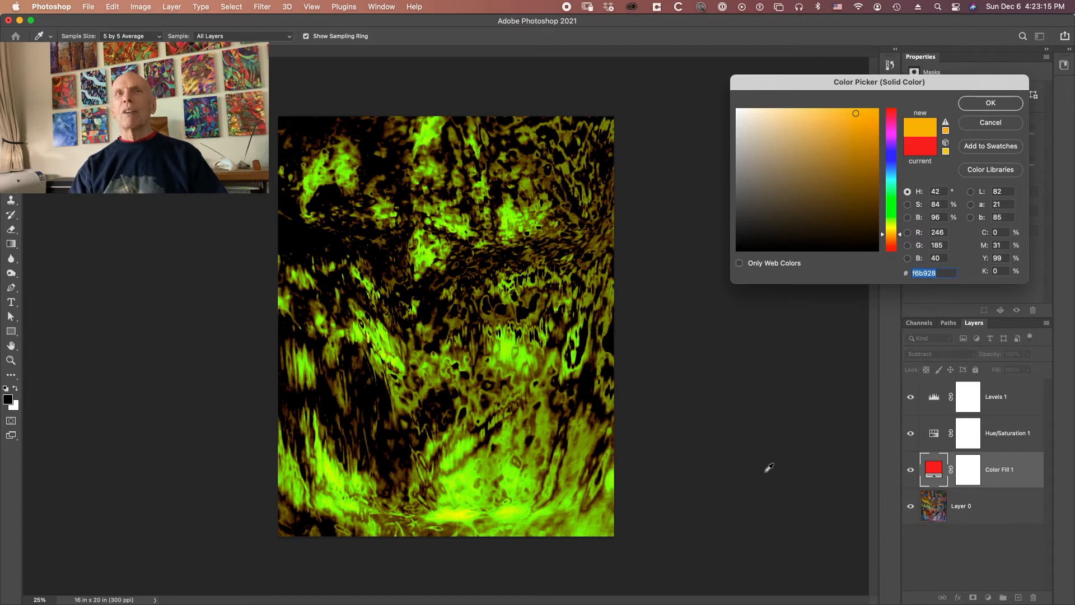
left_click(892, 229)
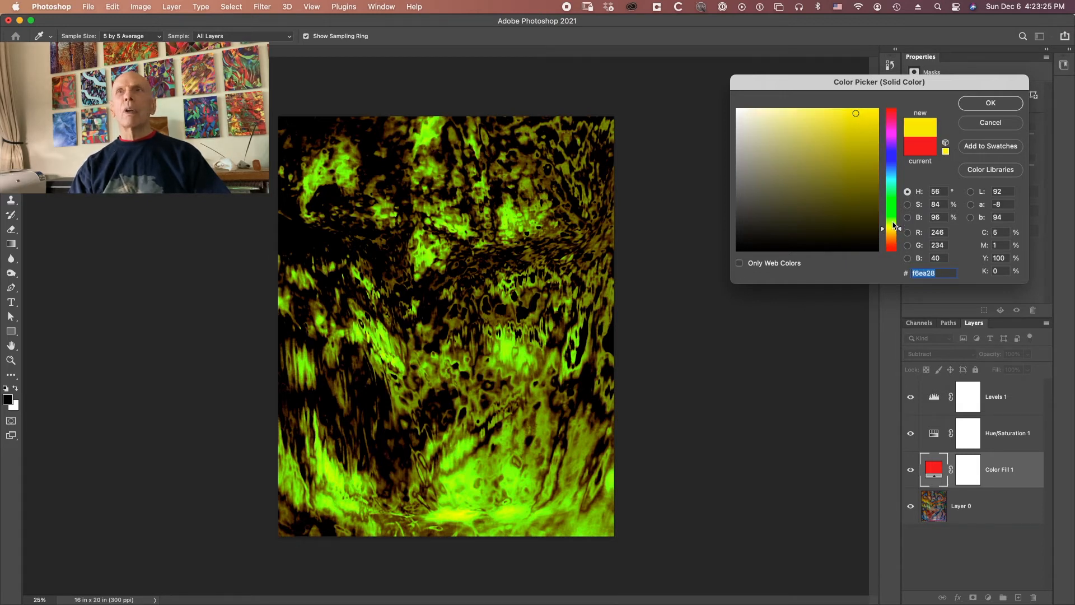
- Try yellow-green to green fill hues of 73°, 85° and 109° for Color Fill 1
left_click_drag(894, 227, 894, 223)
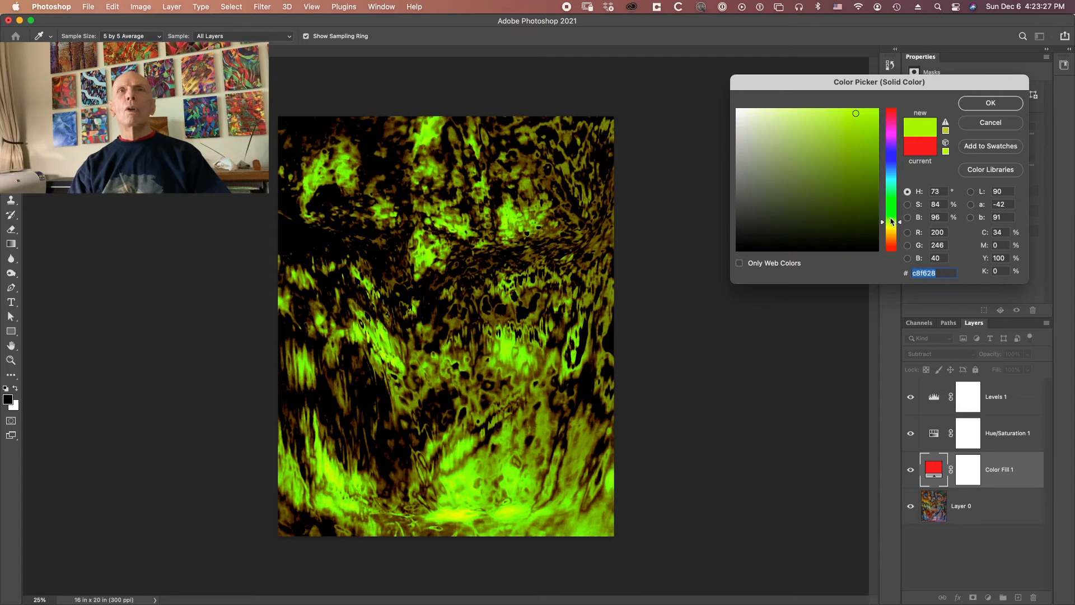
left_click(891, 218)
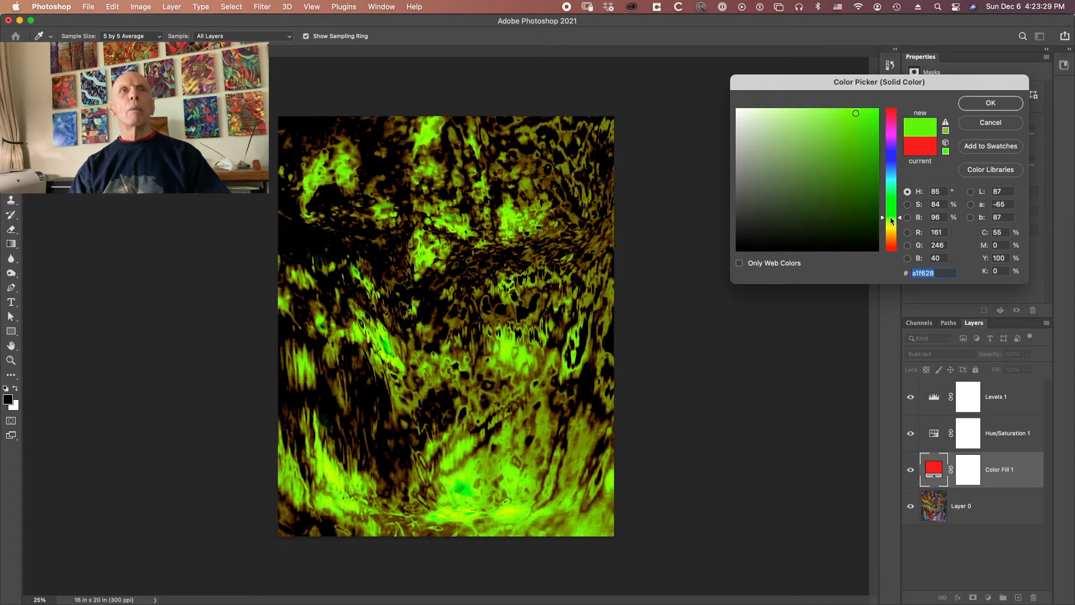
left_click_drag(891, 219, 894, 208)
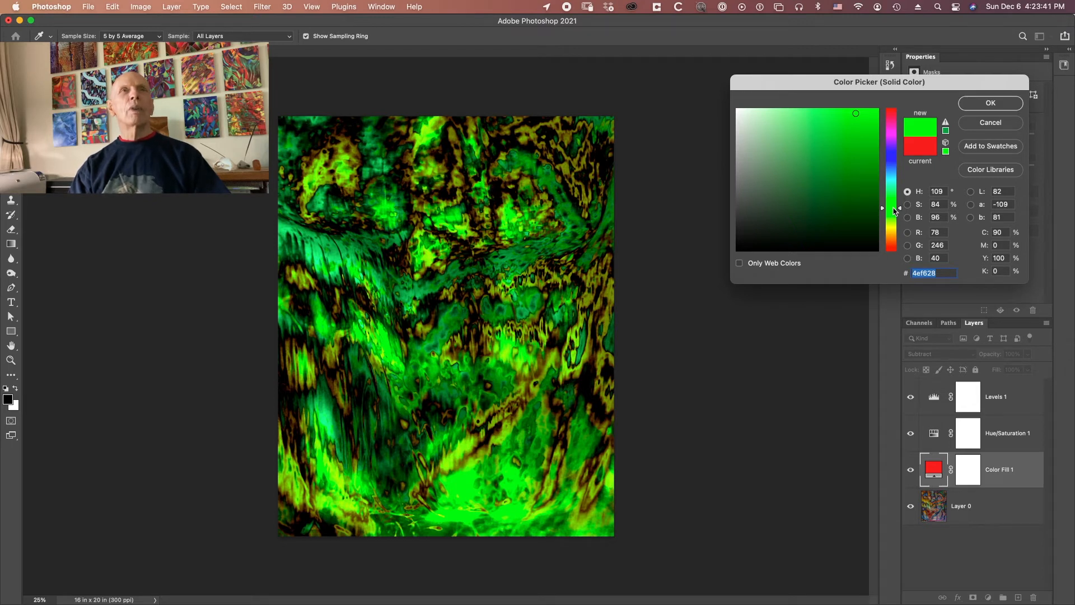
- Shift the Color Fill 1 hue into the blues, compare values between 215° and 246°, and settle on 244°
left_click_drag(895, 211, 895, 170)
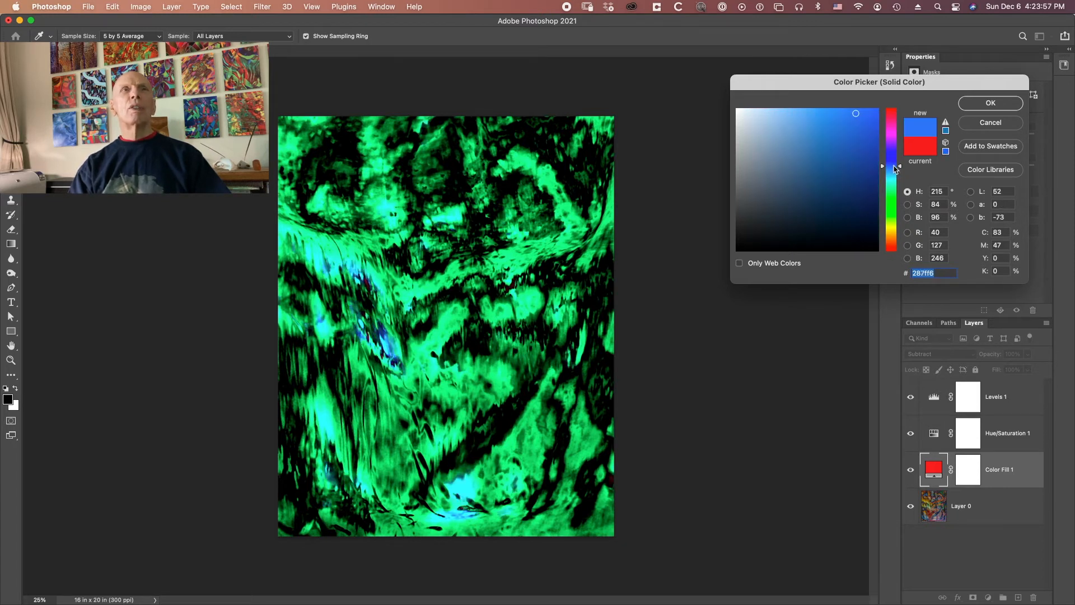
left_click_drag(895, 168, 892, 163)
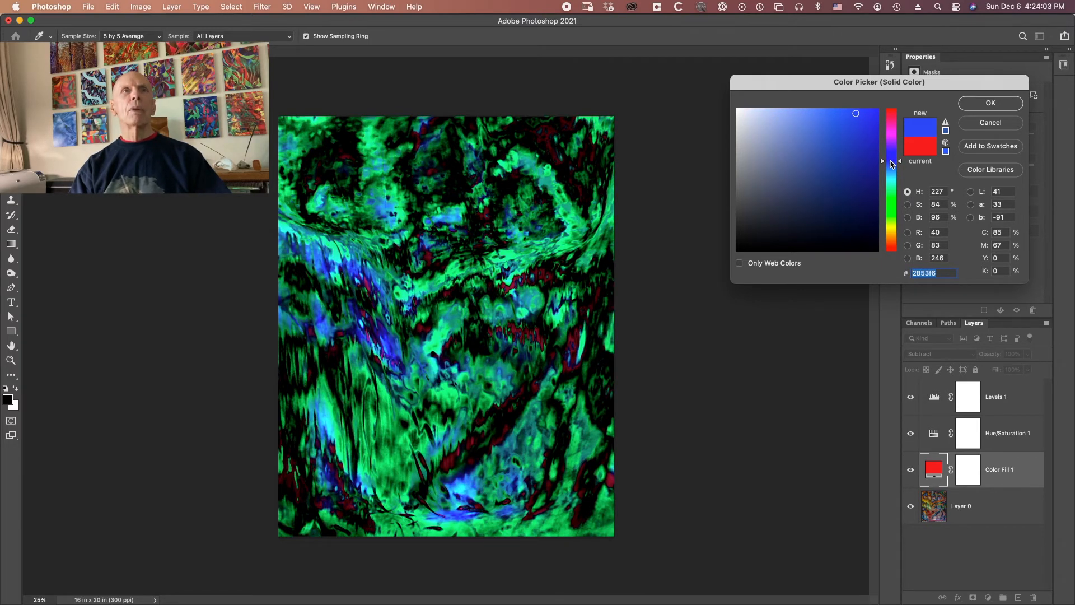
left_click(891, 157)
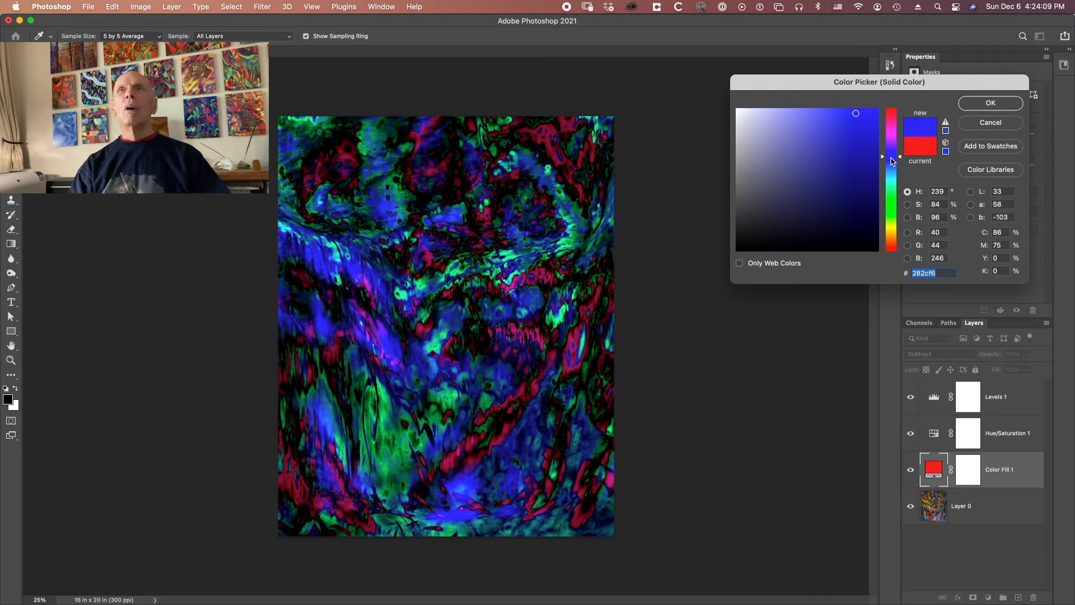
left_click(892, 159)
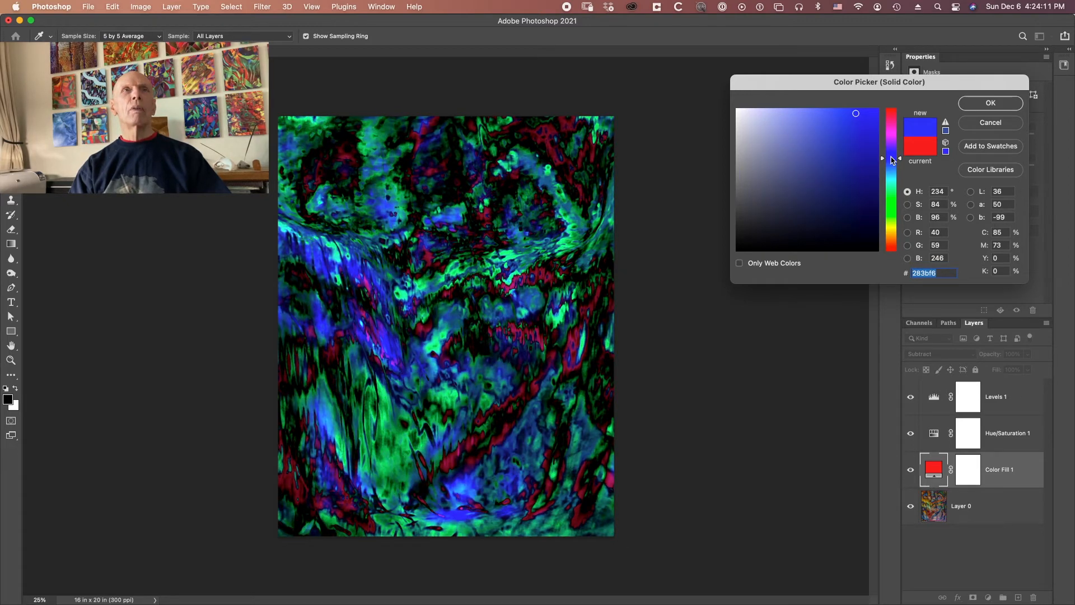
left_click(892, 154)
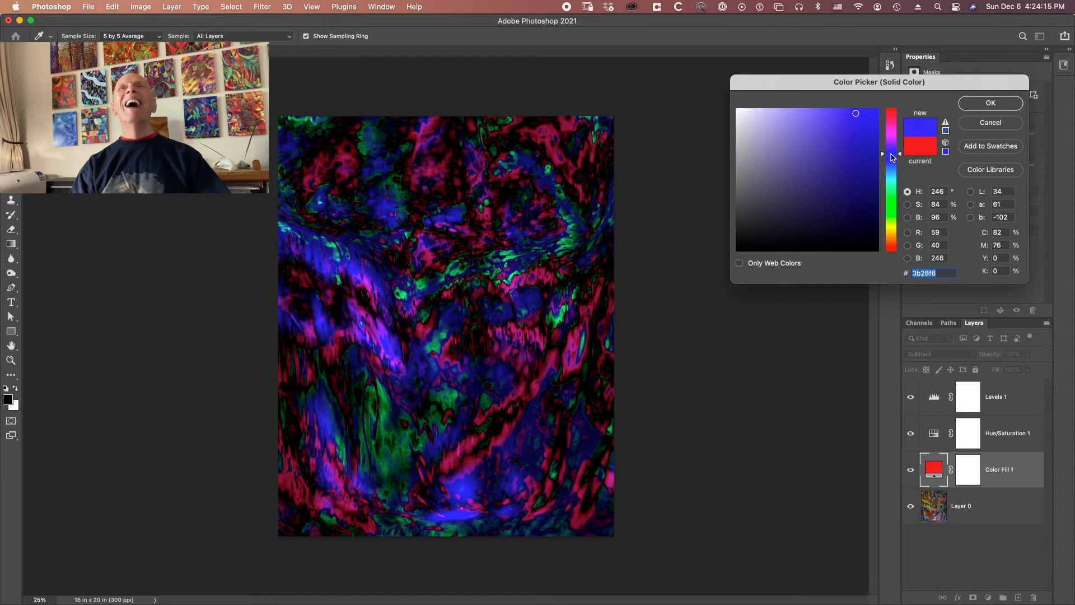
left_click(891, 155)
left_click_drag(892, 156, 891, 154)
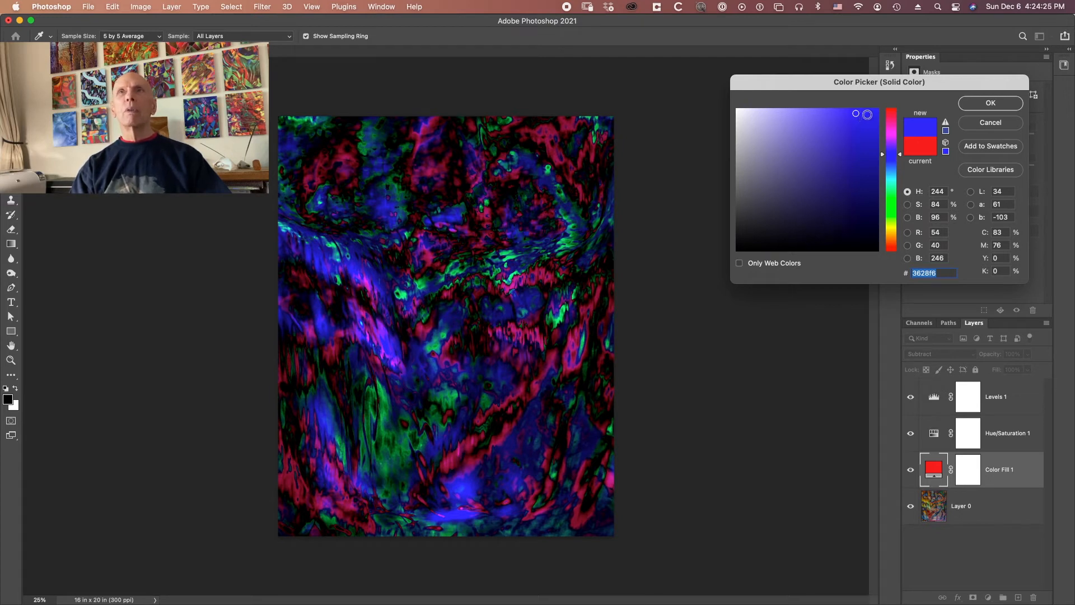
- Try darker and less saturated blues for the fill at the same hue, including 372adc, 786fe8, 6359ee and 3f32f4
left_click(868, 114)
left_click_drag(868, 115, 851, 127)
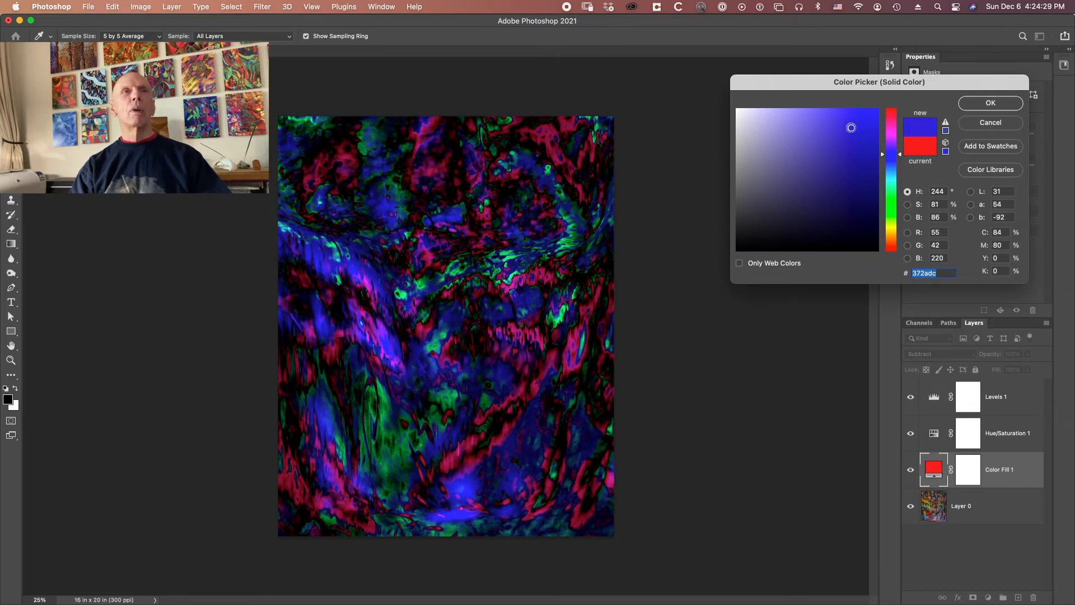
left_click(842, 123)
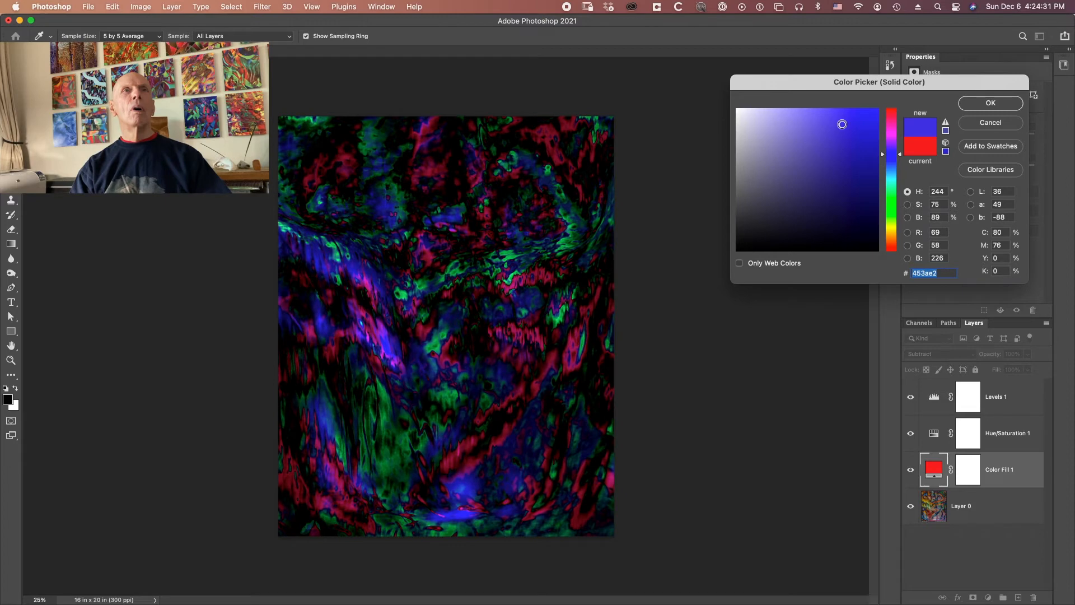
left_click(829, 118)
left_click(810, 121)
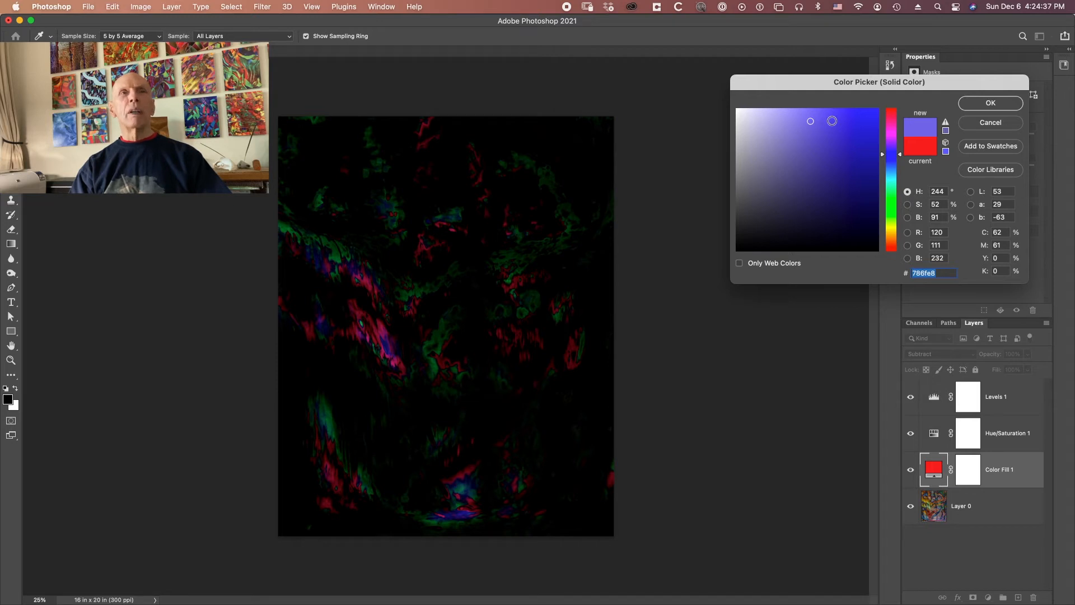
left_click(826, 117)
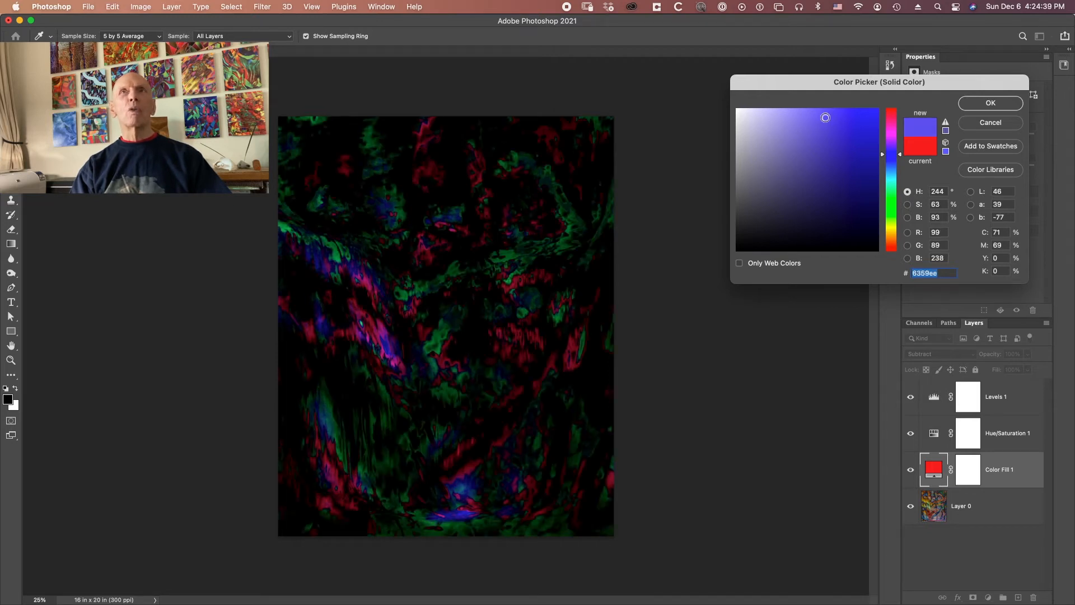
left_click(838, 116)
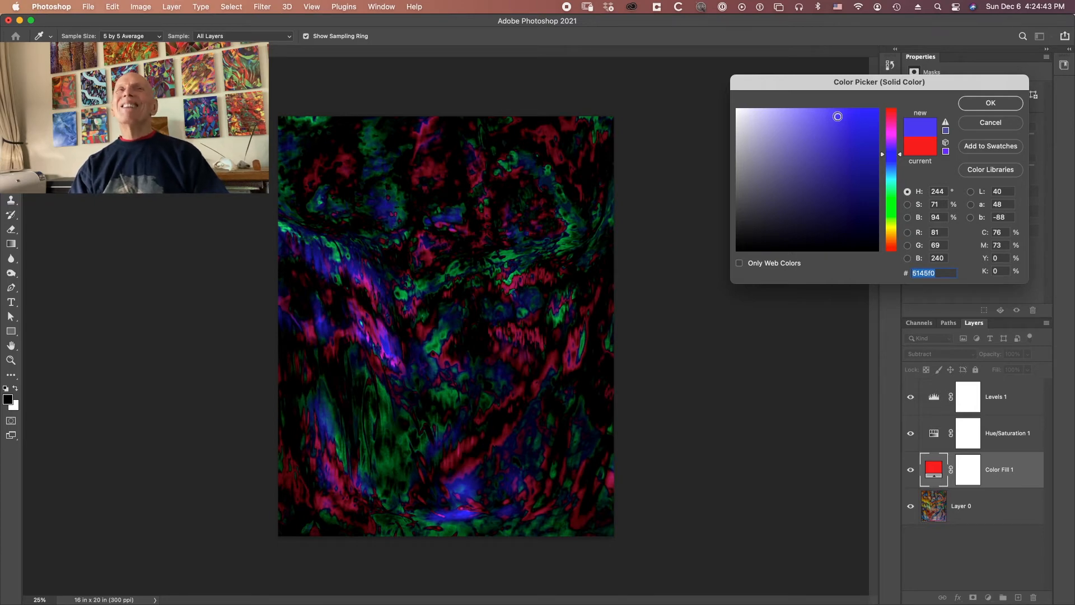
left_click(850, 114)
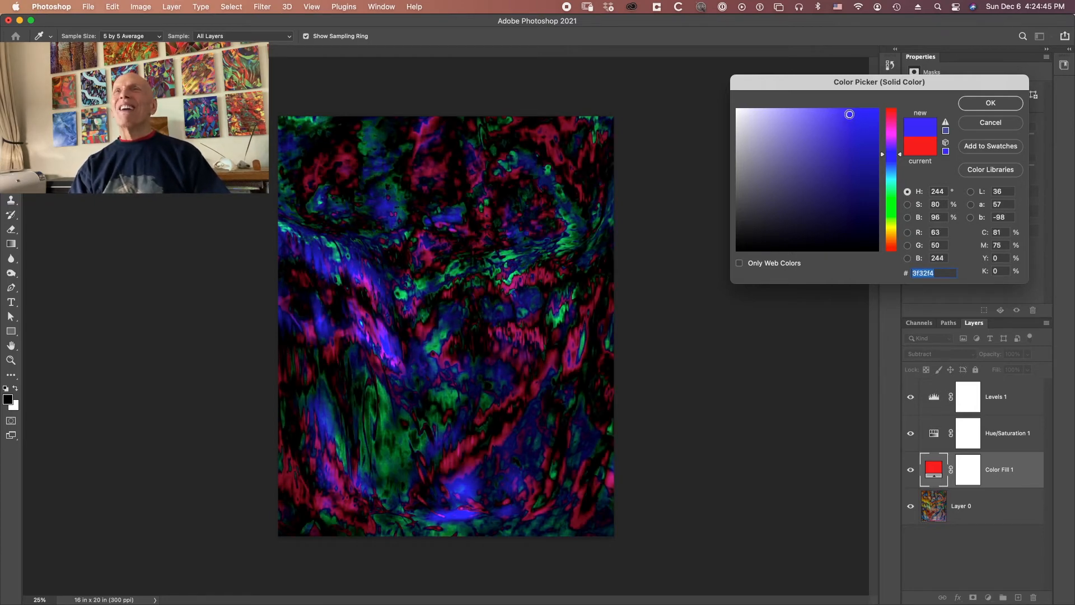
- Compare strongly saturated blues and apply 3123ea as the Color Fill 1 color
left_click(864, 112)
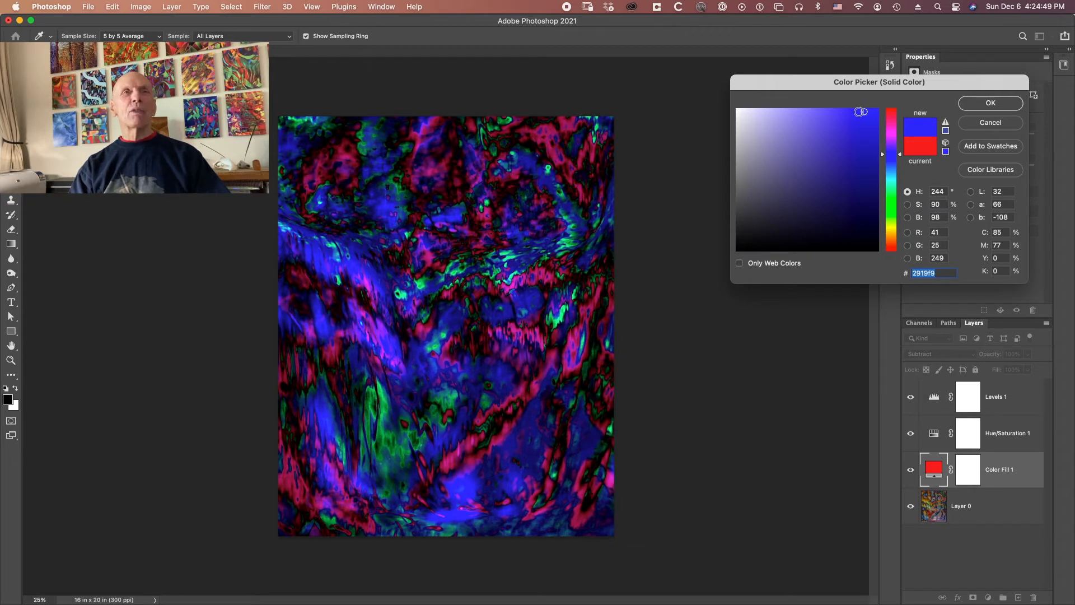
left_click(860, 112)
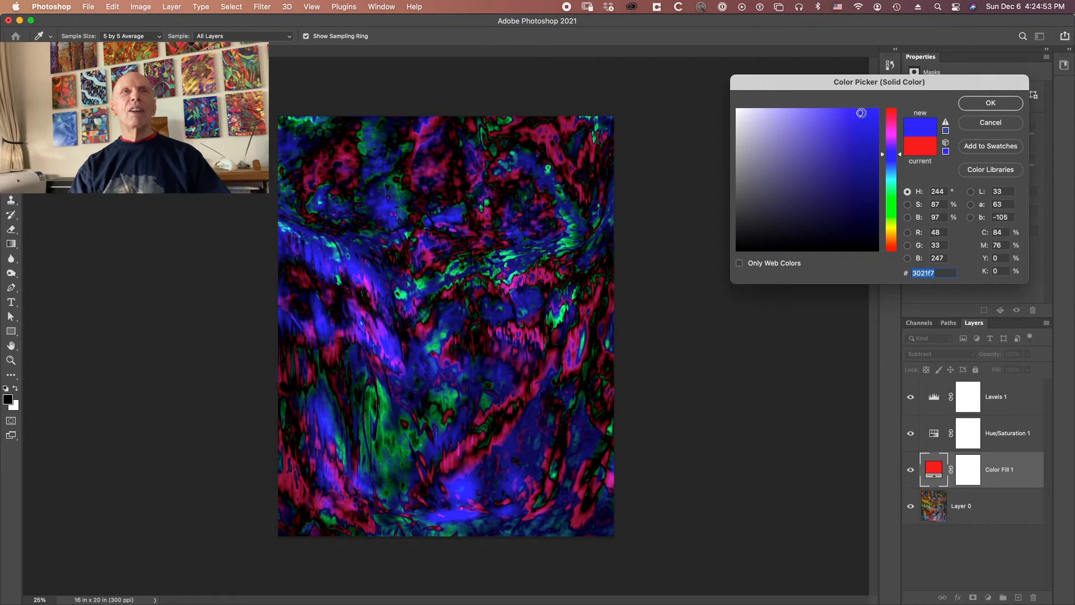
left_click(860, 121)
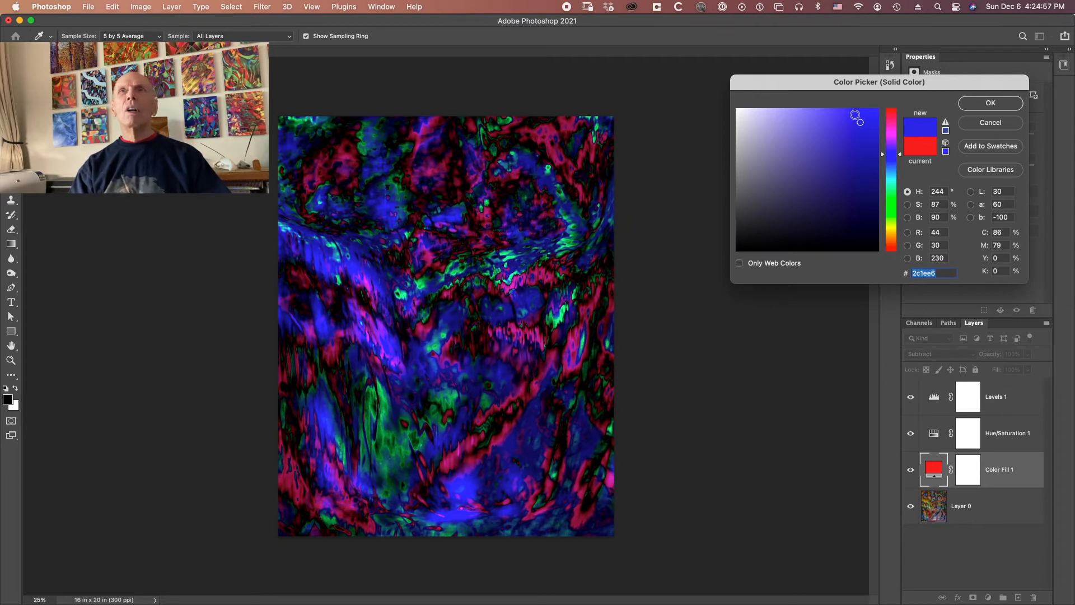
left_click(855, 114)
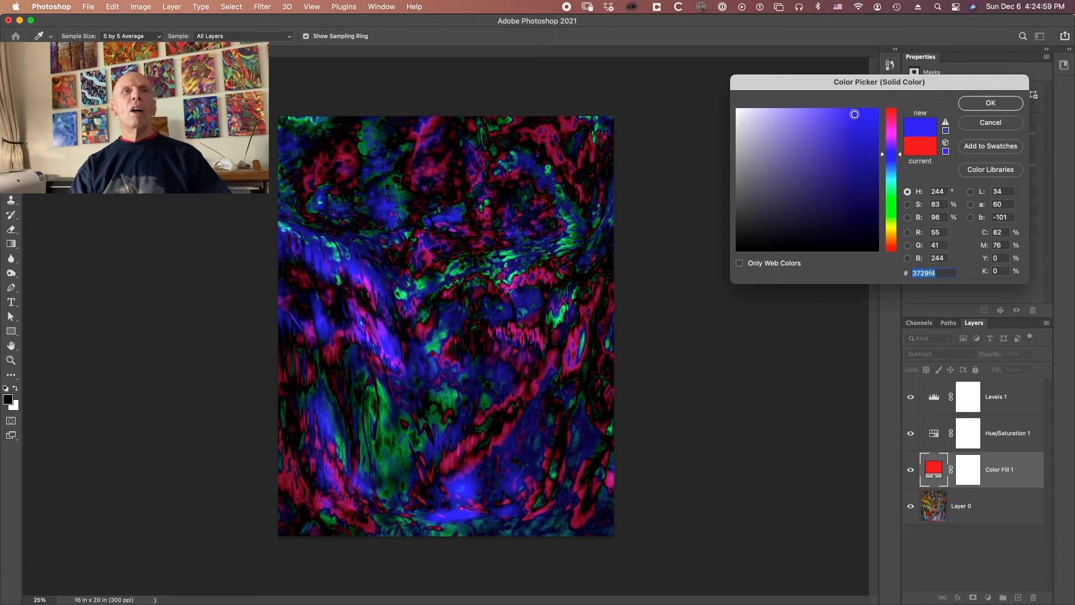
left_click(857, 120)
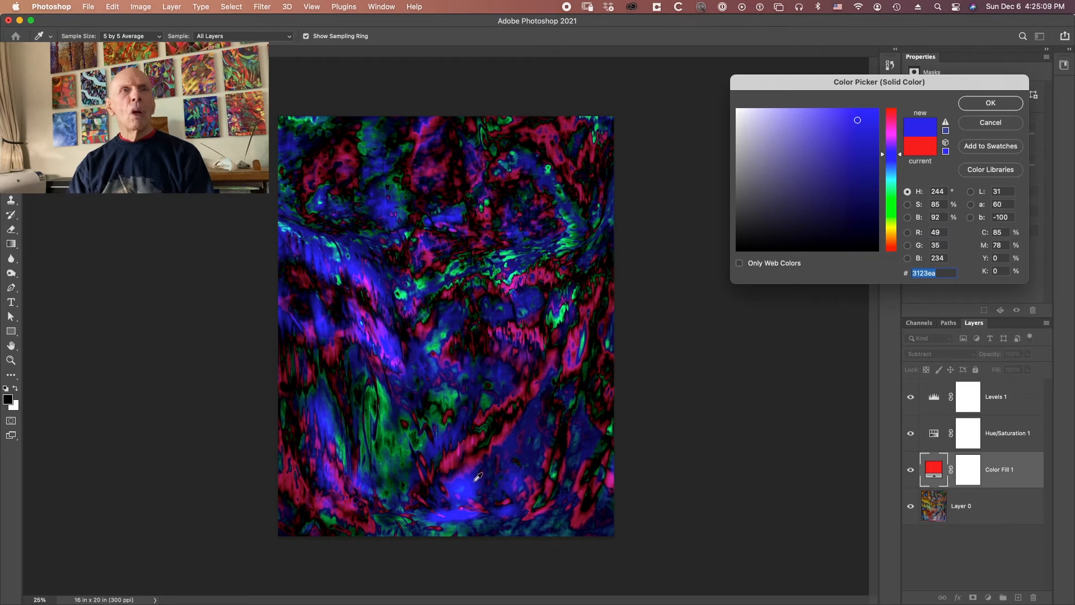
right_click(444, 506)
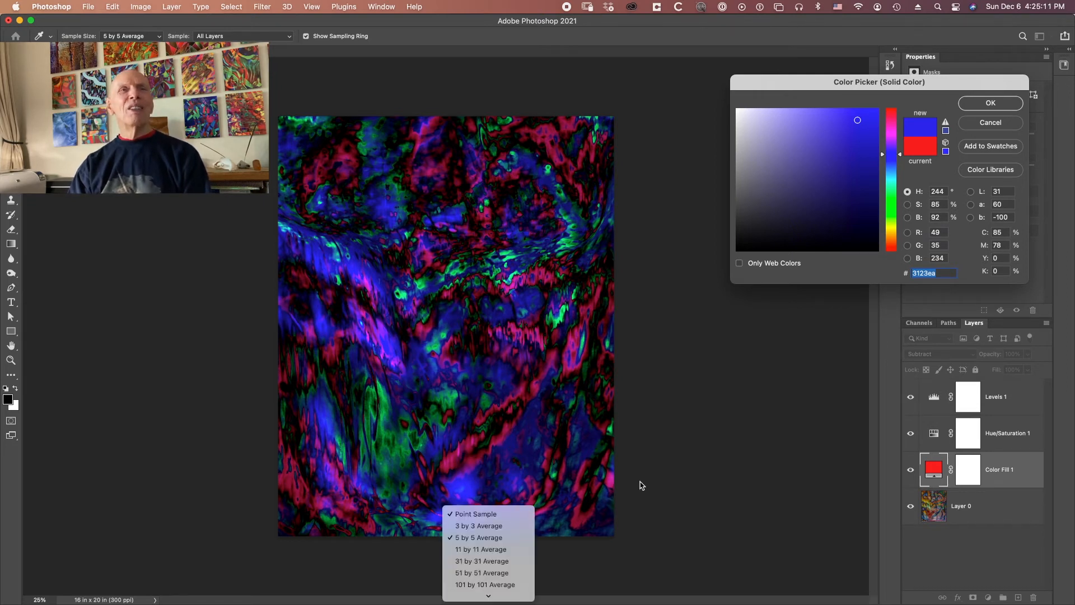
left_click(699, 458)
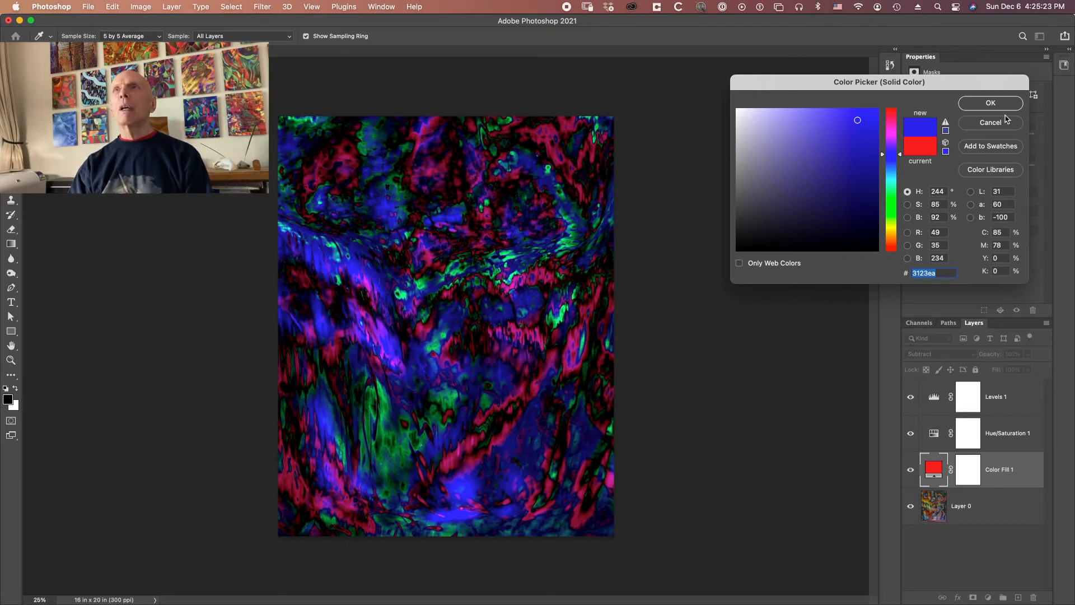
left_click(991, 103)
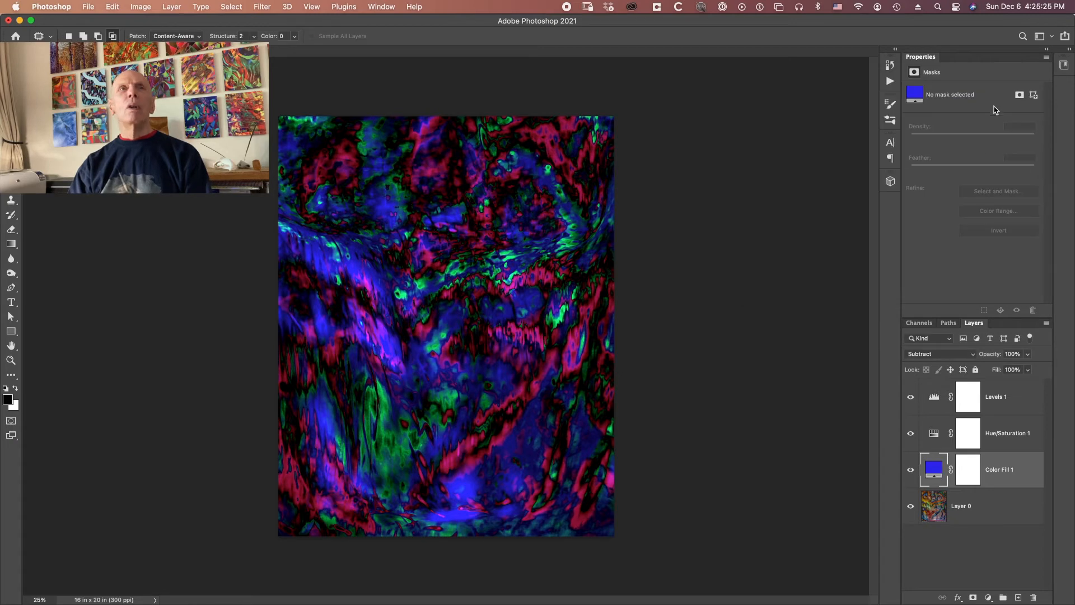
- Set the Red channel's white input level to 161 and midtone to 1.82 in the Levels 1 adjustment
left_click(935, 397)
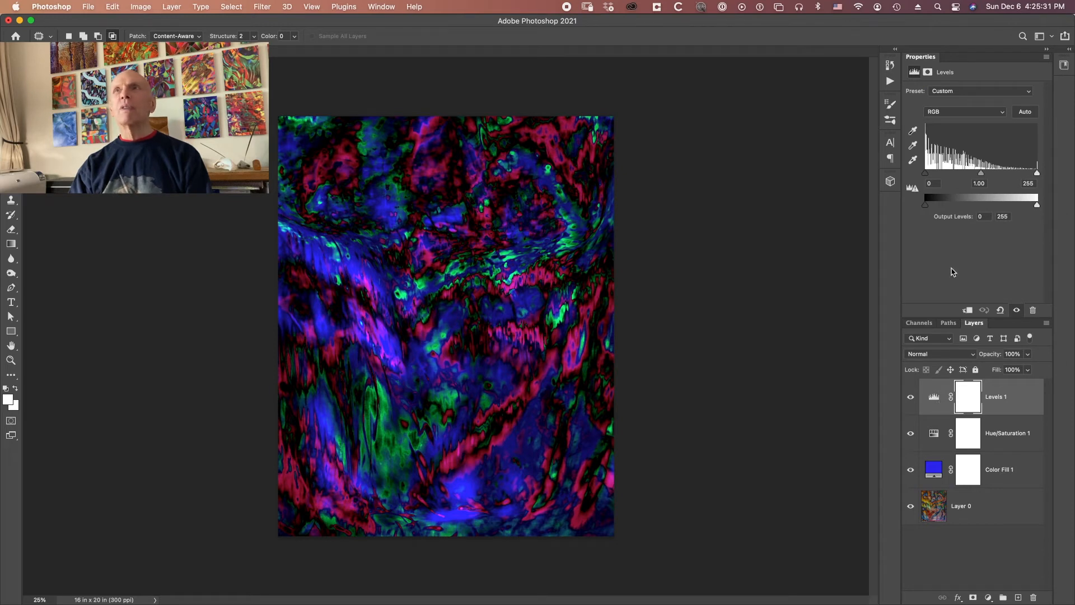
left_click(913, 189)
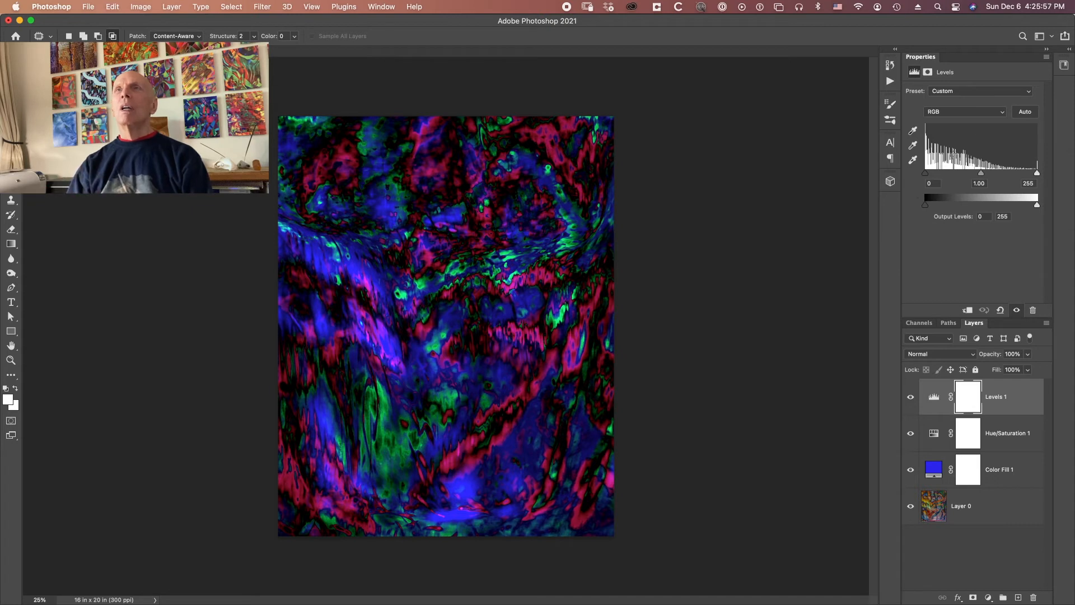
left_click(984, 115)
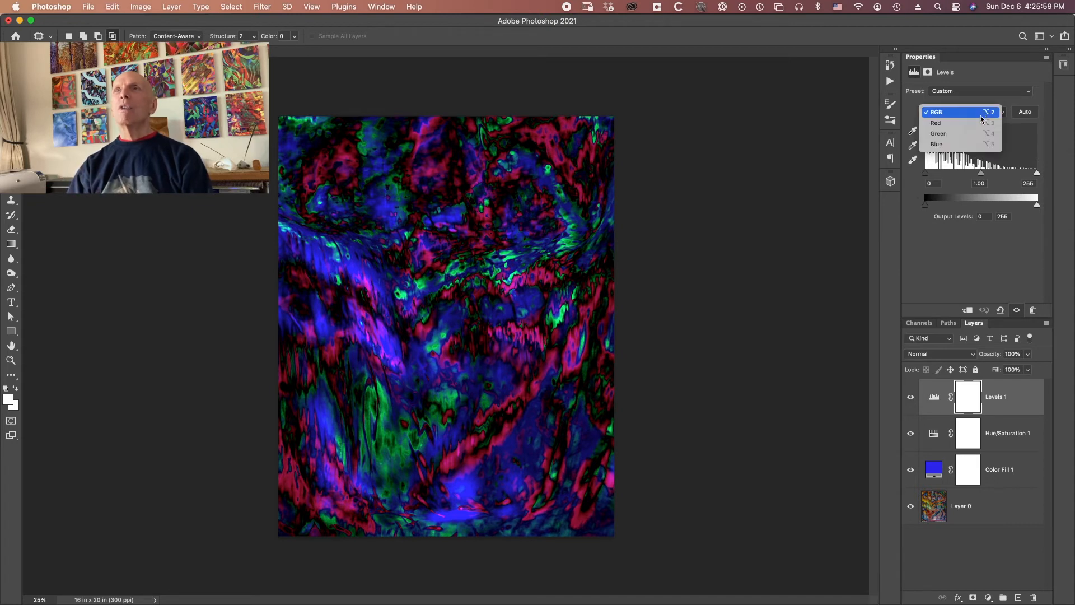
left_click(982, 122)
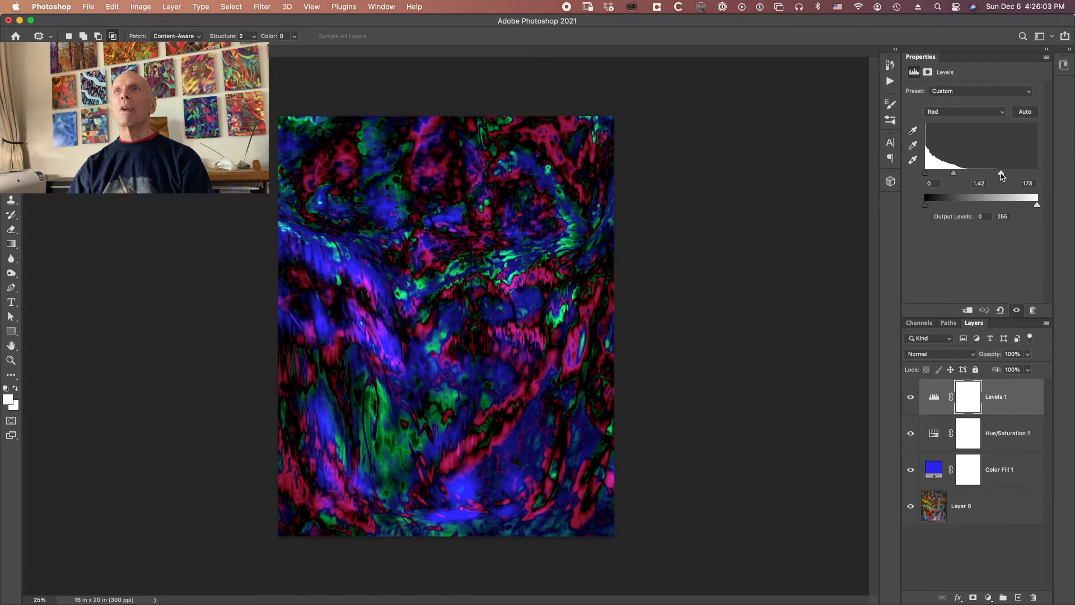
left_click_drag(1001, 176, 996, 174)
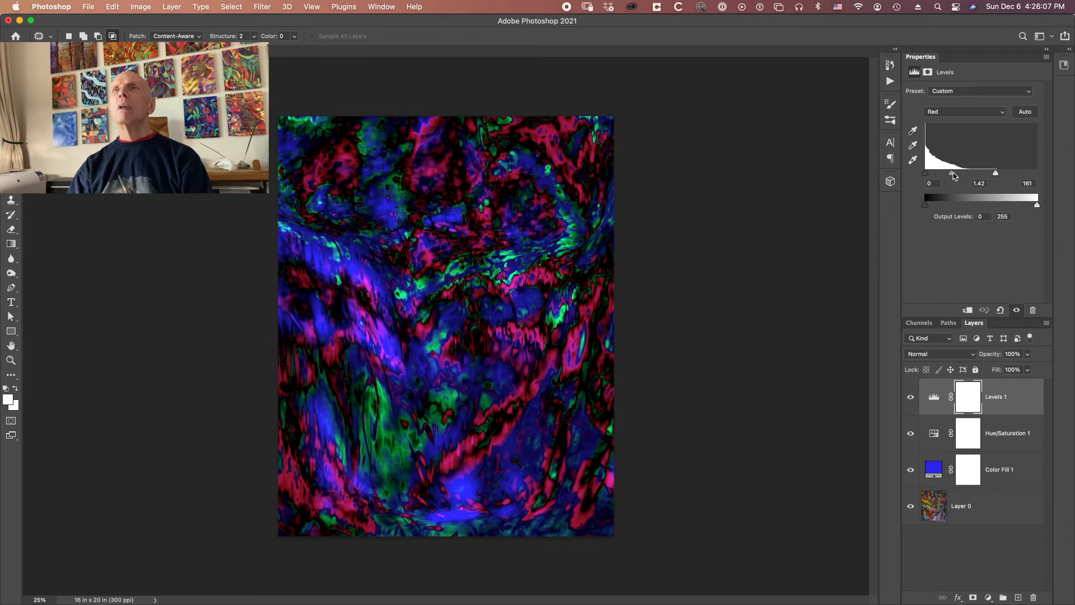
left_click_drag(952, 177, 946, 177)
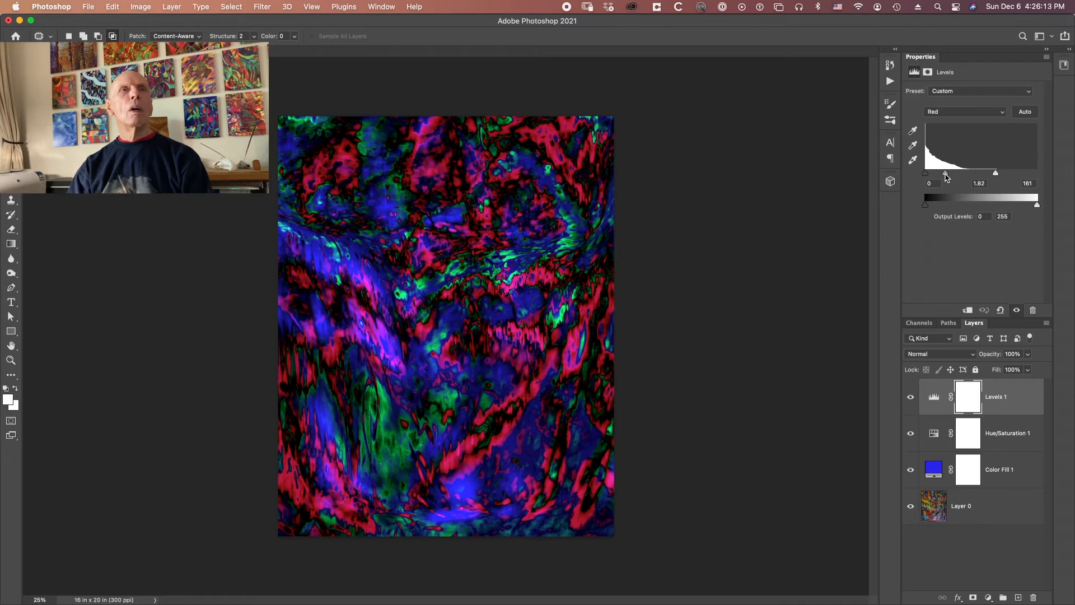
- Set the Green channel's white input level to 120 and midtone to 1.17 in the Levels 1 adjustment
left_click(962, 113)
left_click(962, 123)
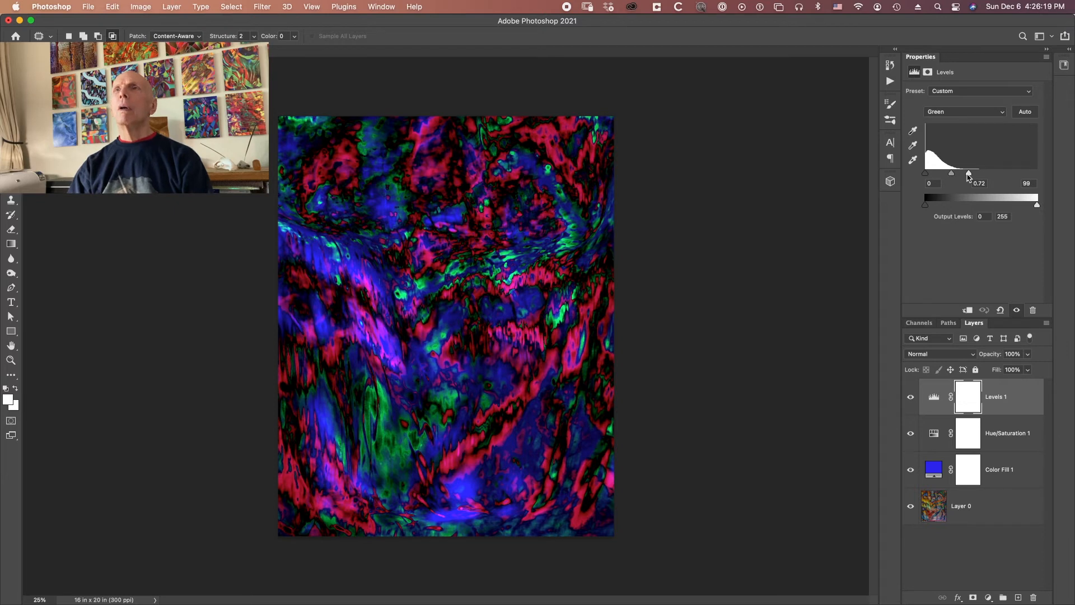
left_click_drag(969, 177, 978, 177)
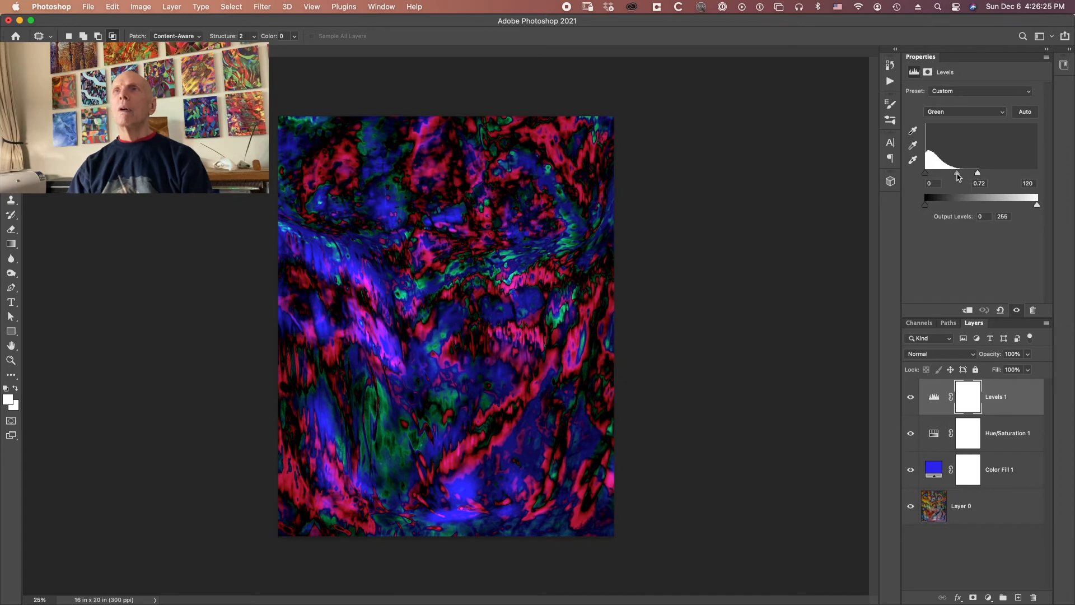
left_click_drag(958, 177, 945, 181)
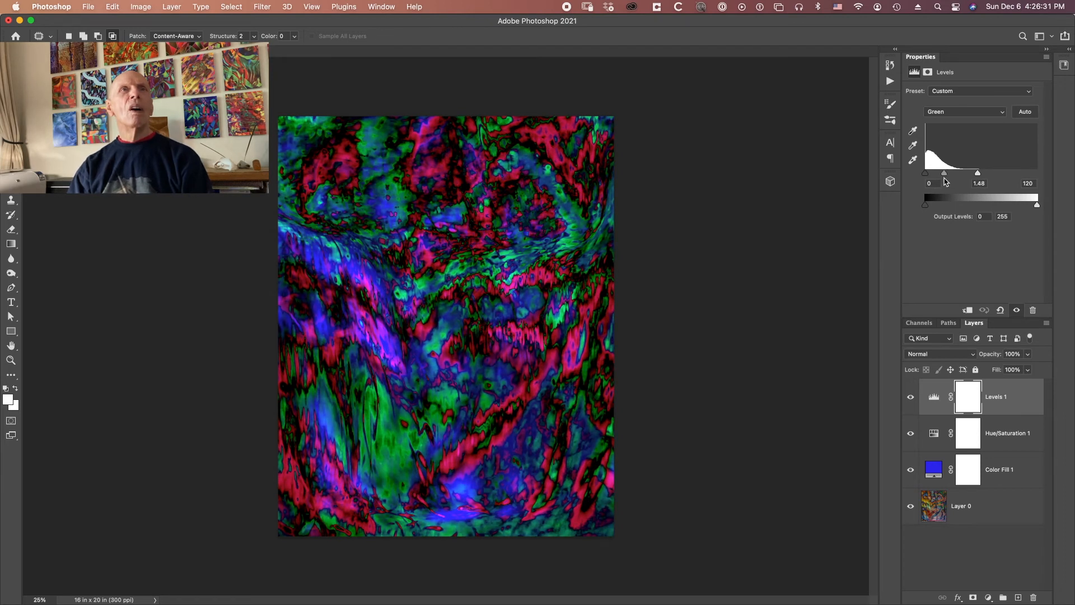
left_click_drag(946, 181, 951, 185)
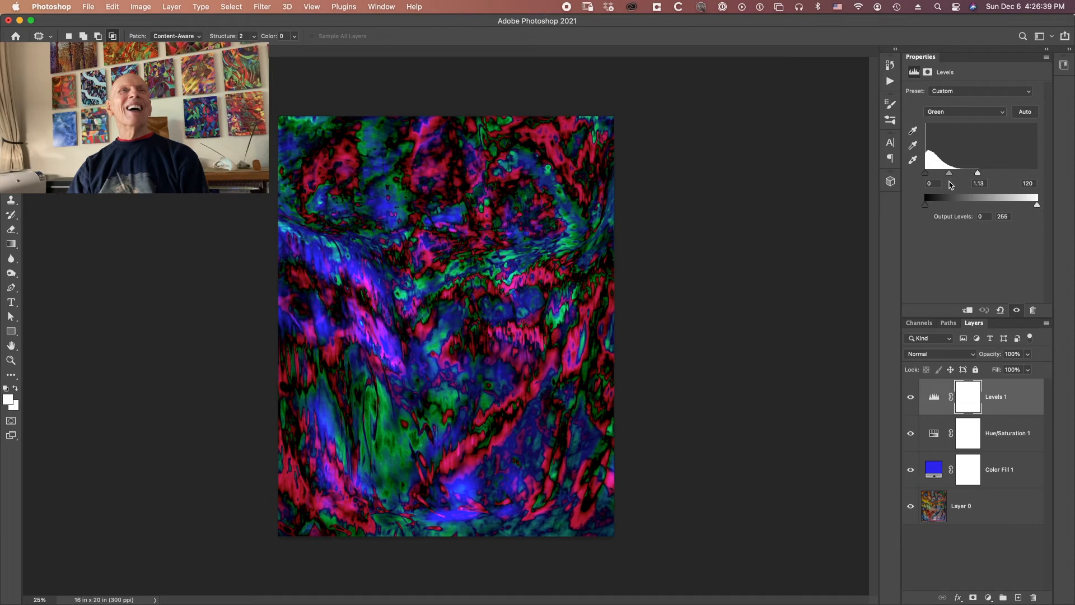
left_click_drag(951, 185, 948, 185)
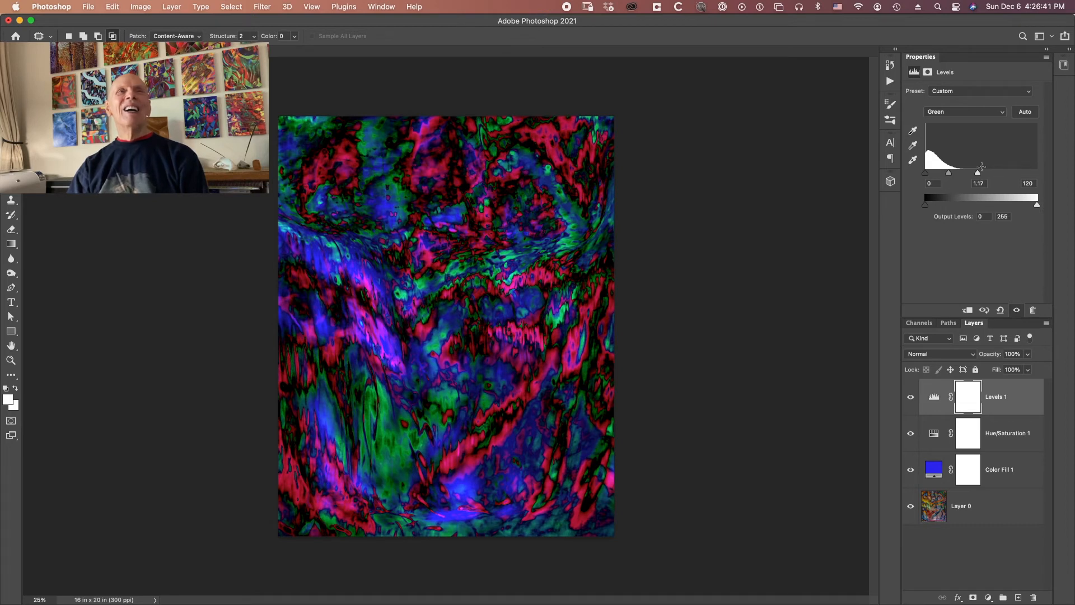
- Set the Blue channel's white input level to 179 and midtone to 0.86 in the Levels 1 adjustment
left_click(967, 116)
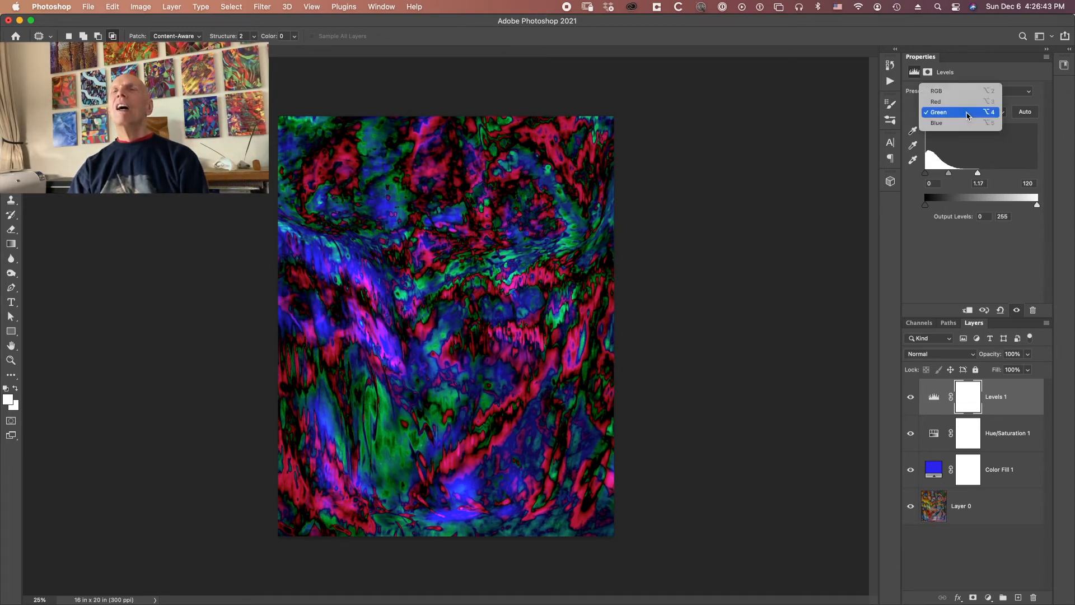
left_click(967, 123)
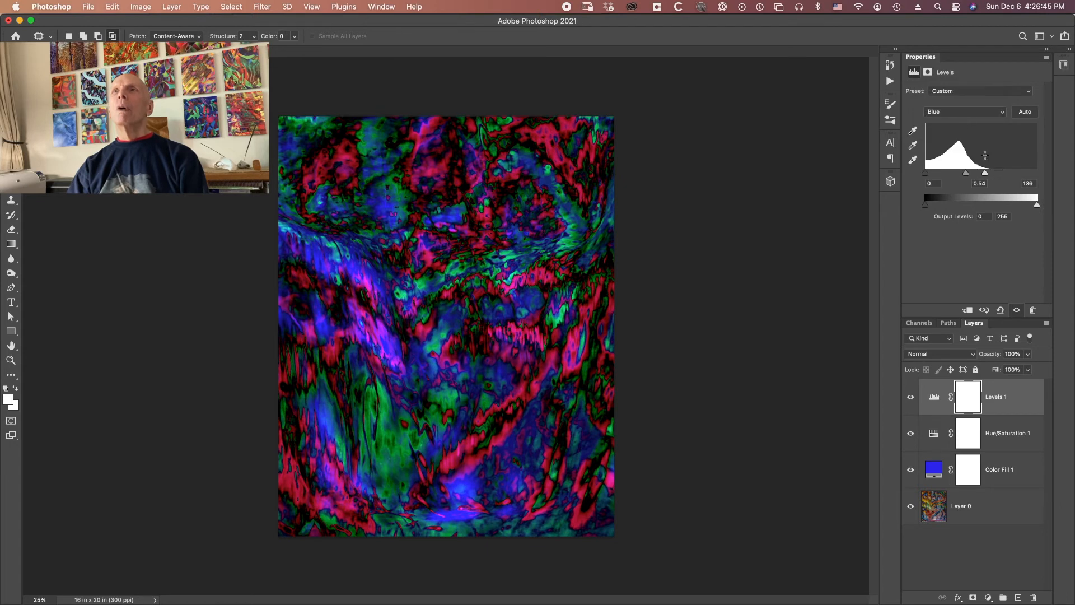
left_click_drag(985, 176, 1004, 175)
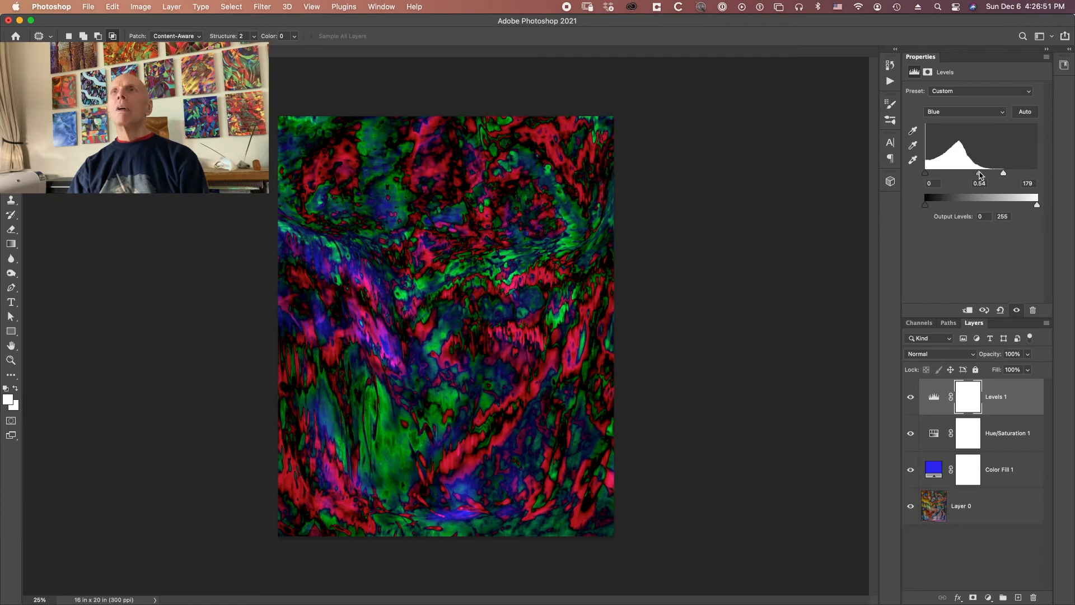
left_click_drag(979, 175, 968, 175)
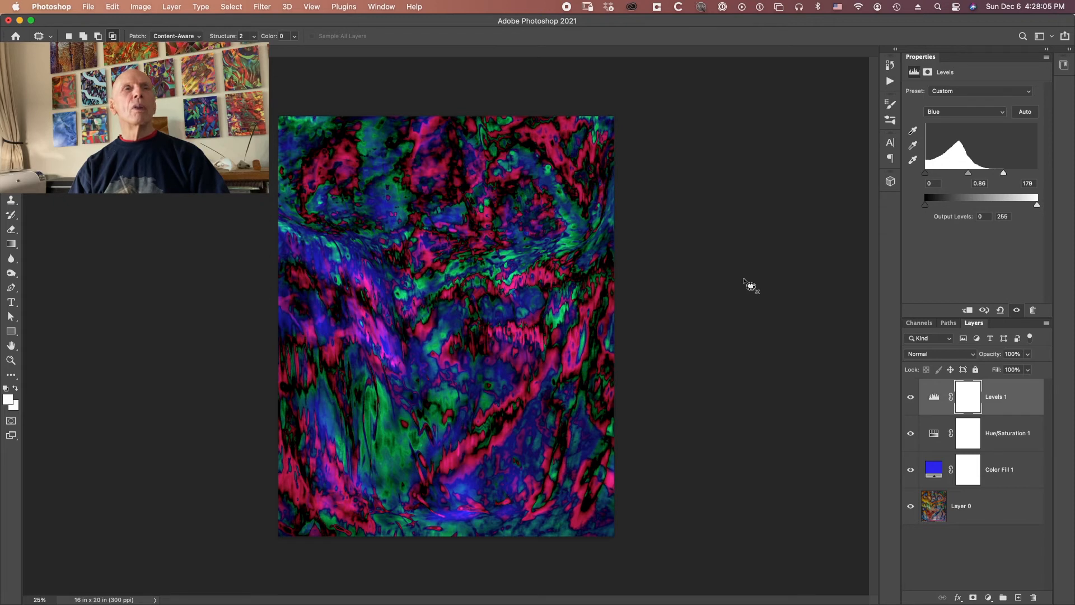
- Compare the original image with the recolored version by repeatedly isolating Layer 0 and restoring the visibility of all layers
left_click(910, 508, "alt")
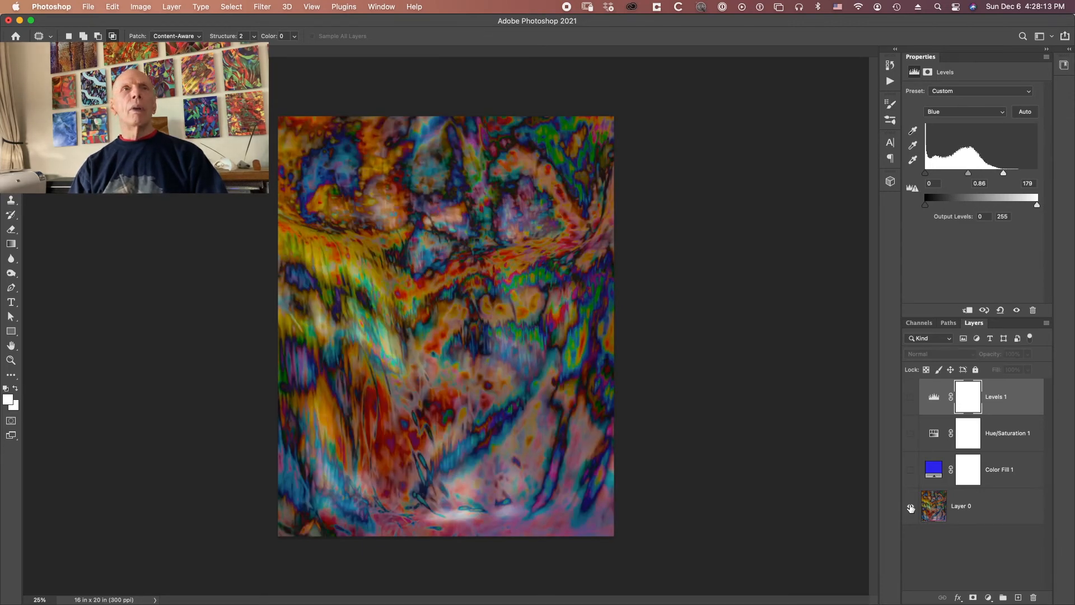
left_click(911, 508, "alt")
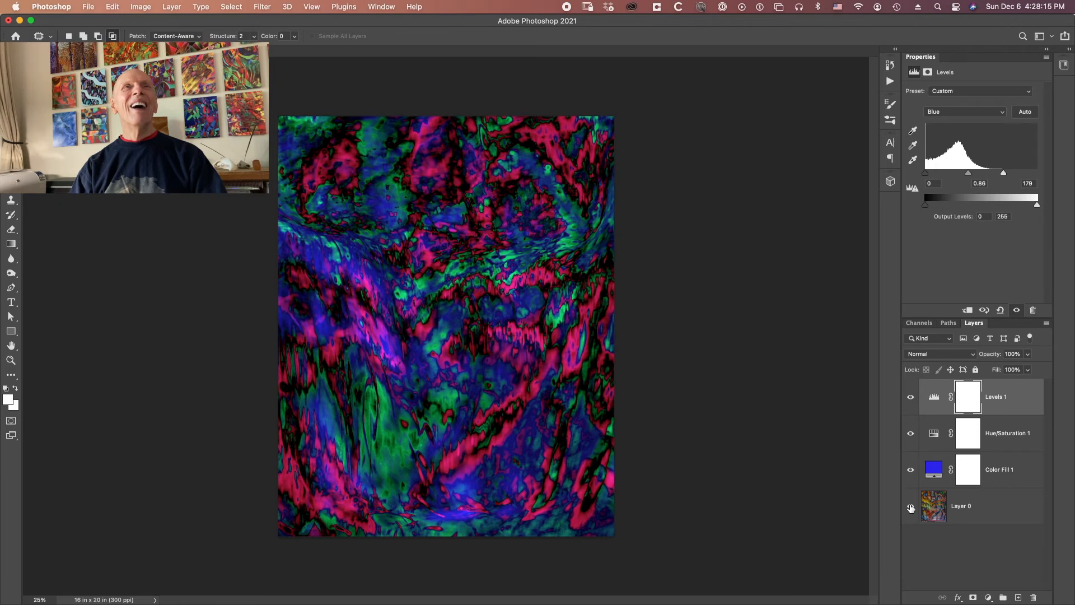
left_click(910, 508, "alt")
left_click(910, 508, "alt")
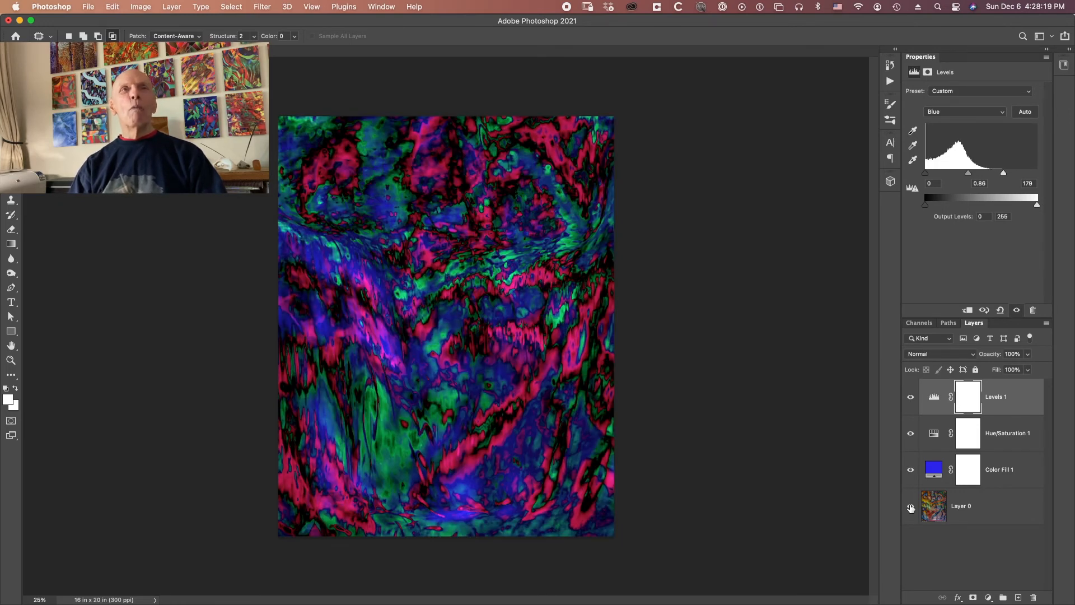
left_click(911, 508, "alt")
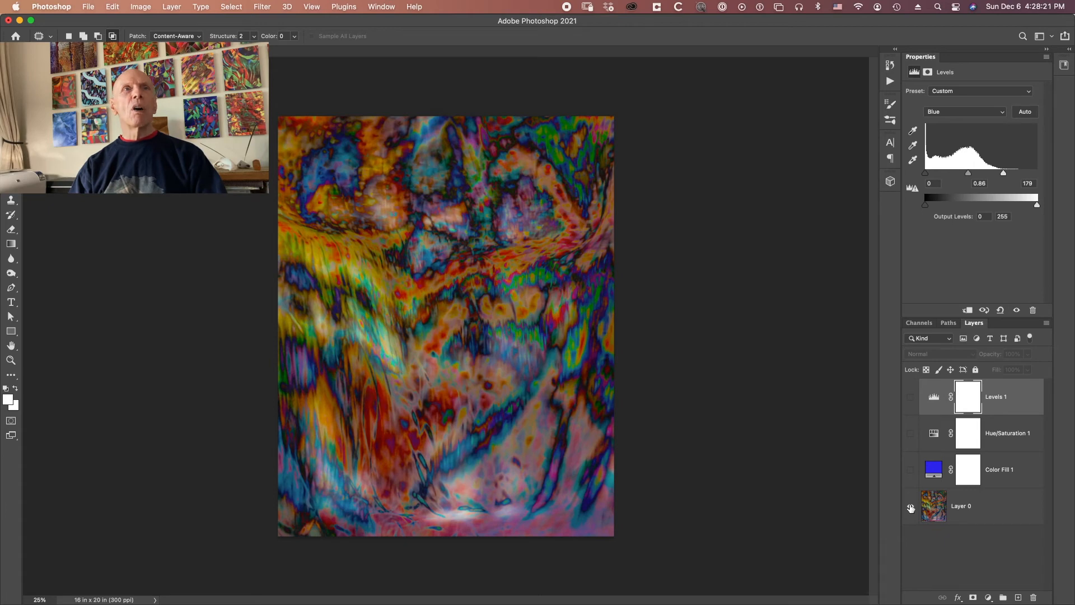
left_click(911, 508, "alt")
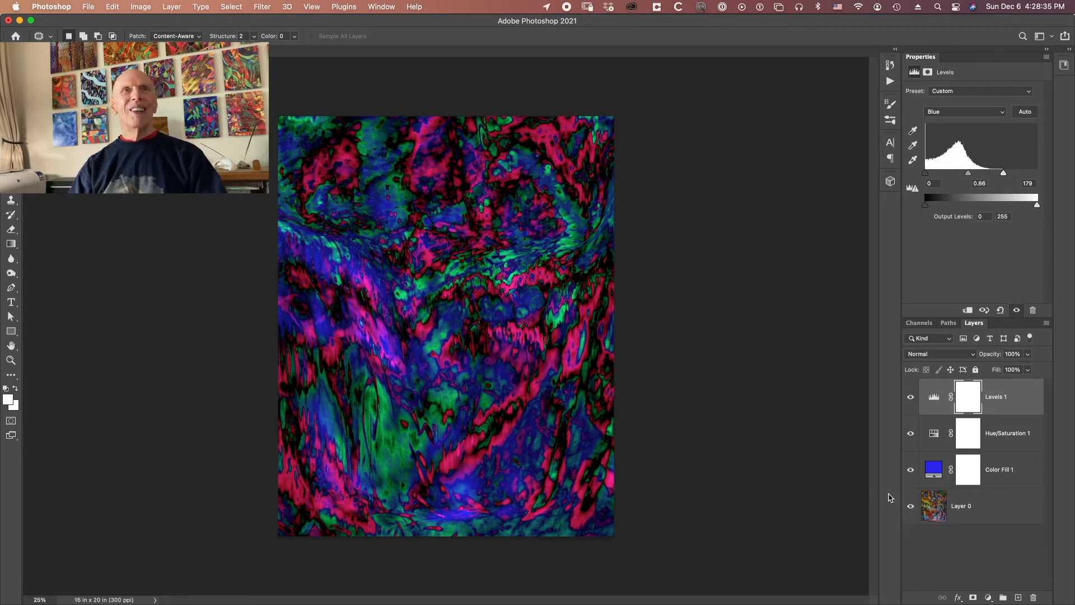
key("shift+alt")
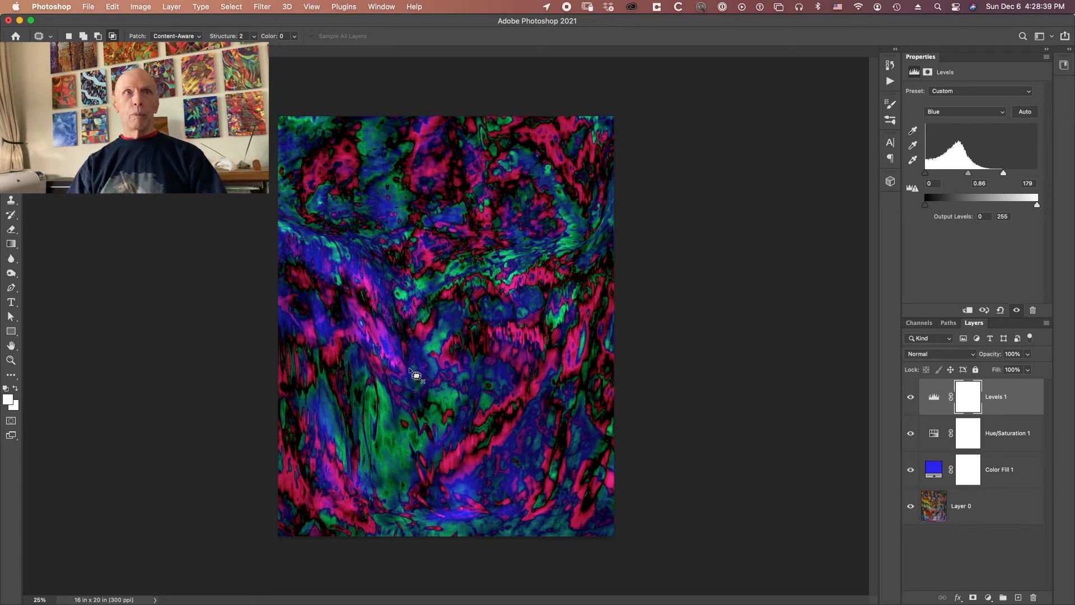
left_click(910, 507, "alt")
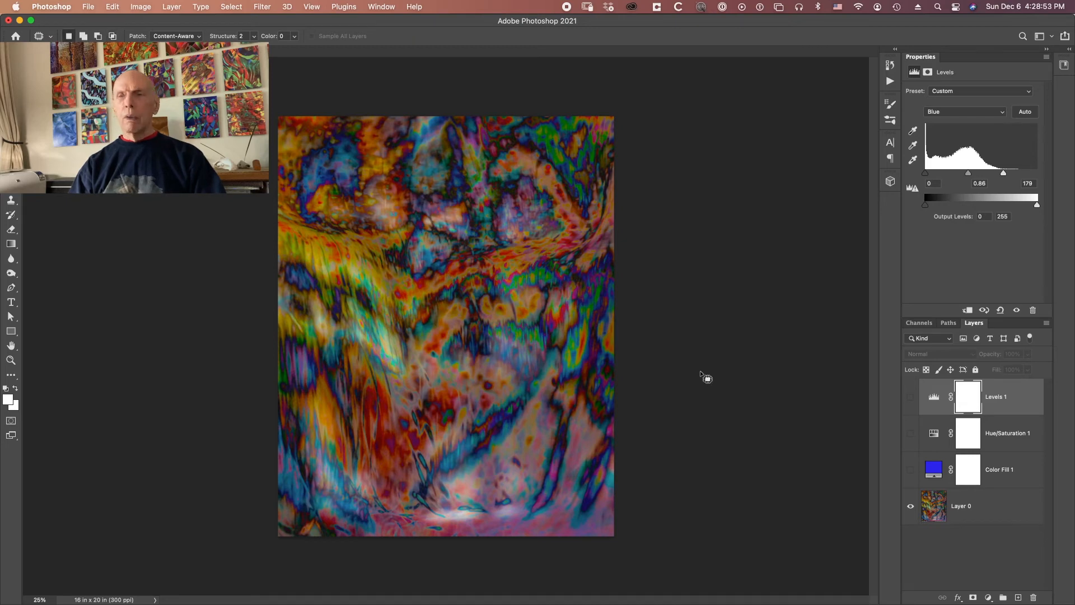
left_click(910, 507, "alt")
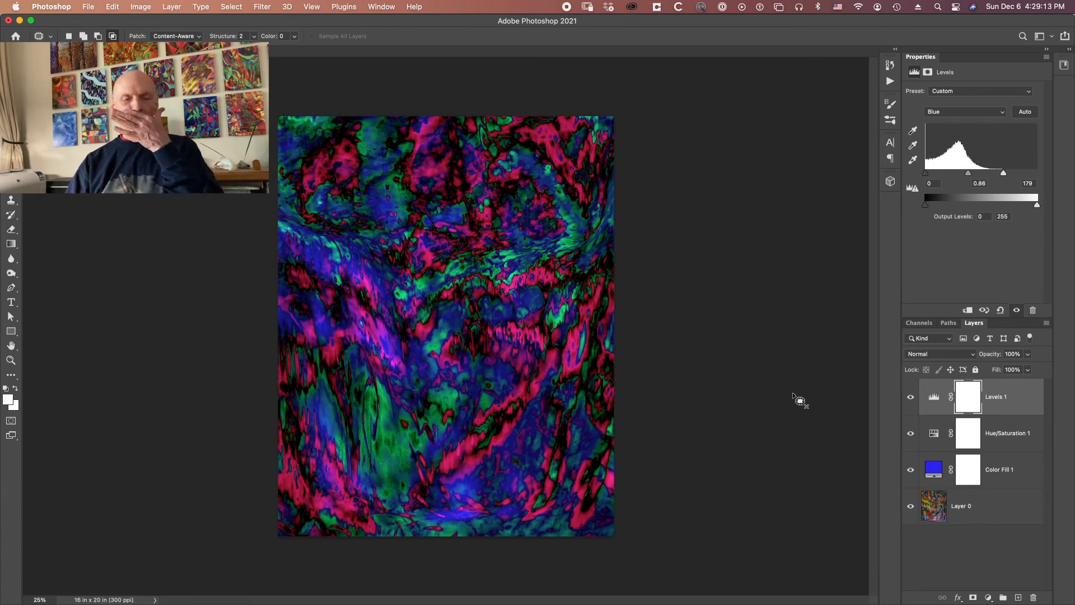
left_click(910, 506, "alt")
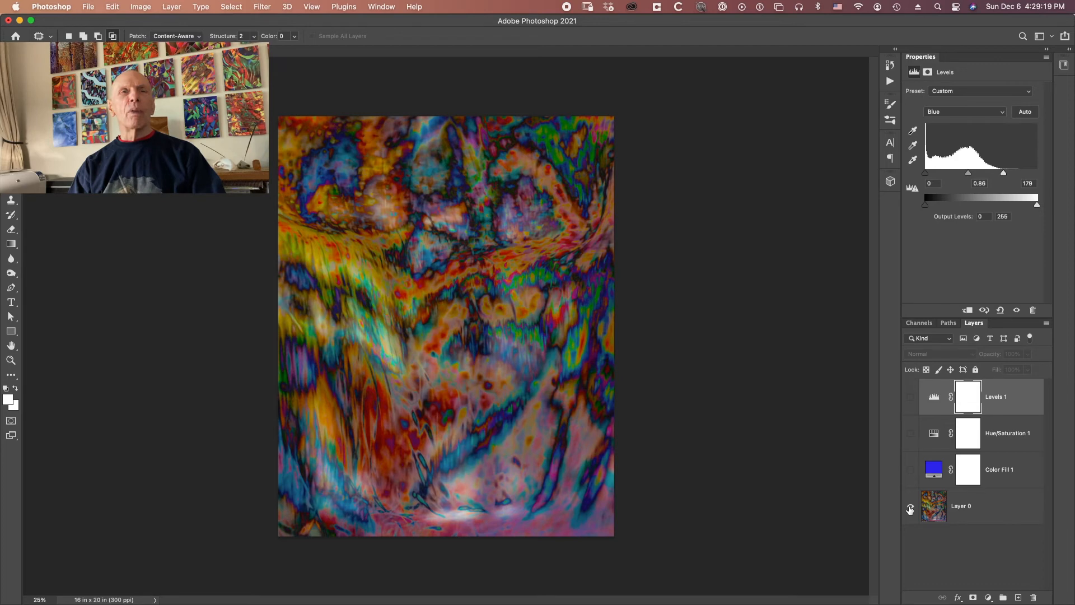
left_click(910, 509, "alt")
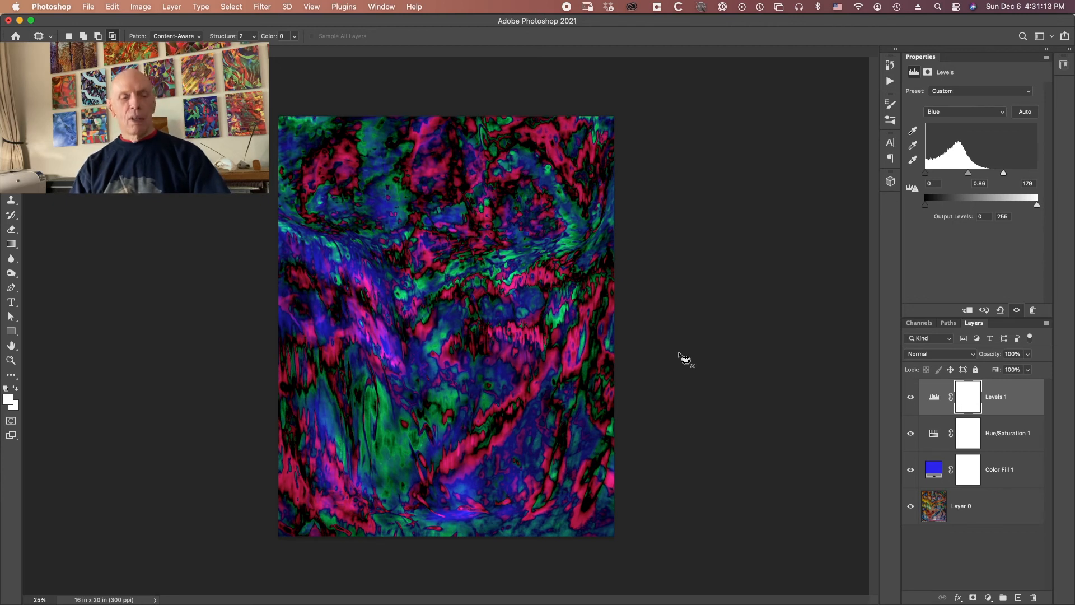
- Save the layered document and flatten the image
key("super+s")
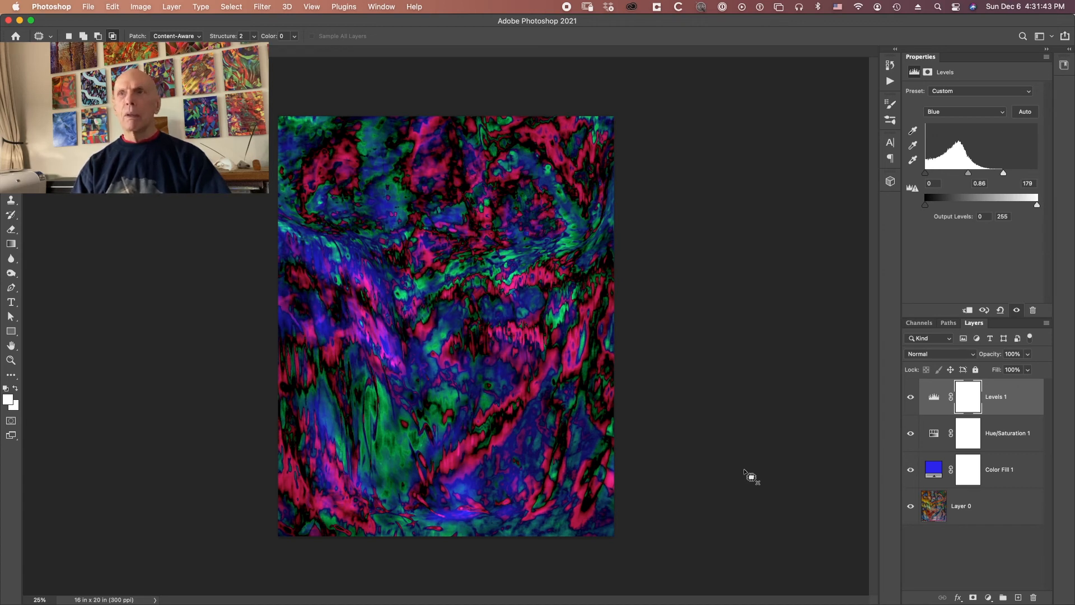
left_click(1047, 323)
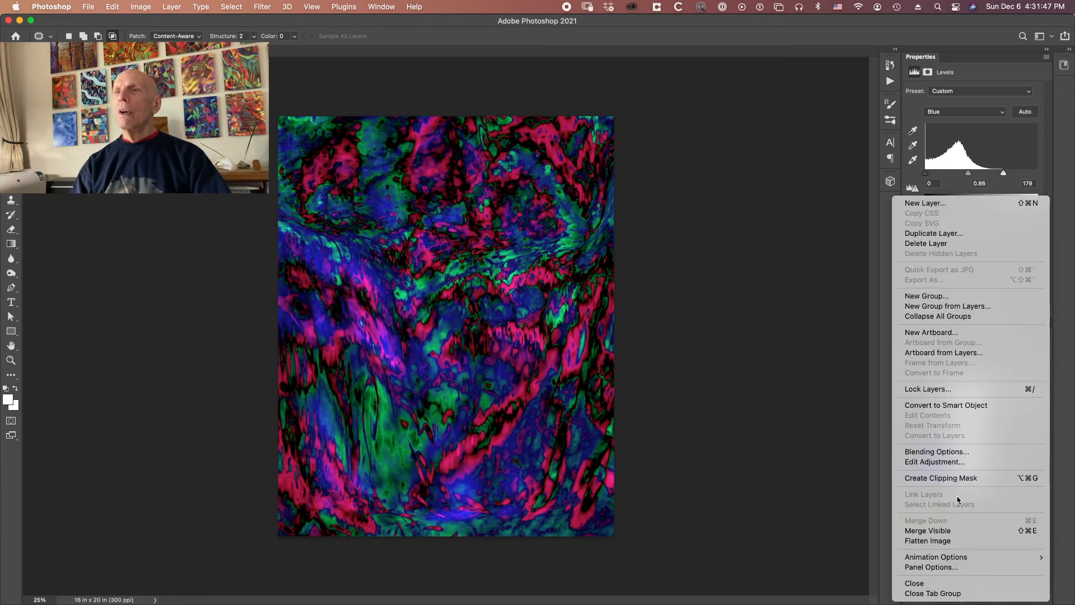
left_click(944, 541)
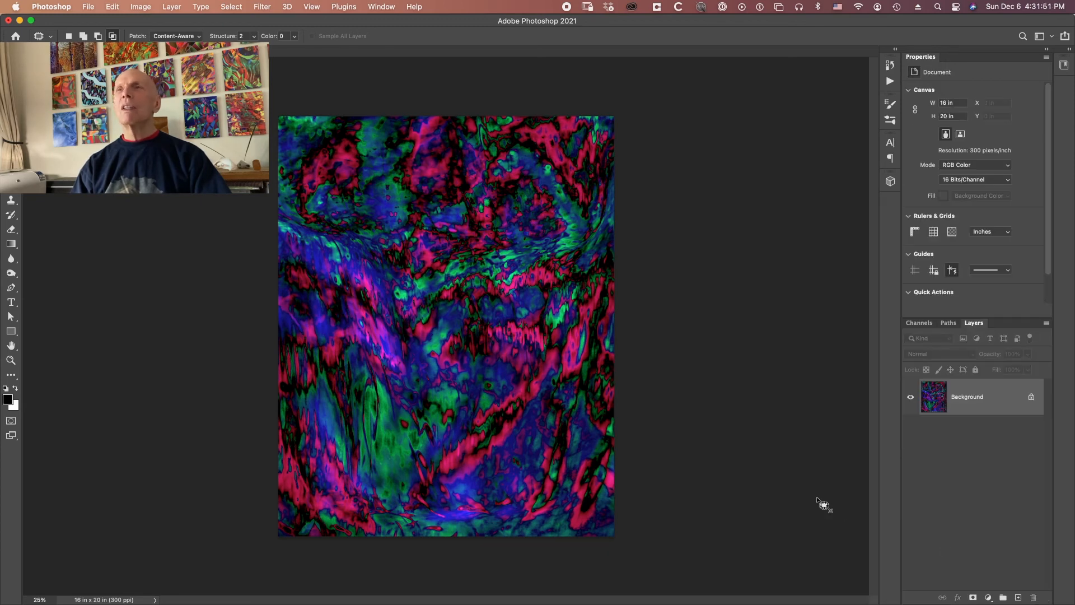
- Convert the locked Background into a regular layer named Layer 0
right_click(995, 403)
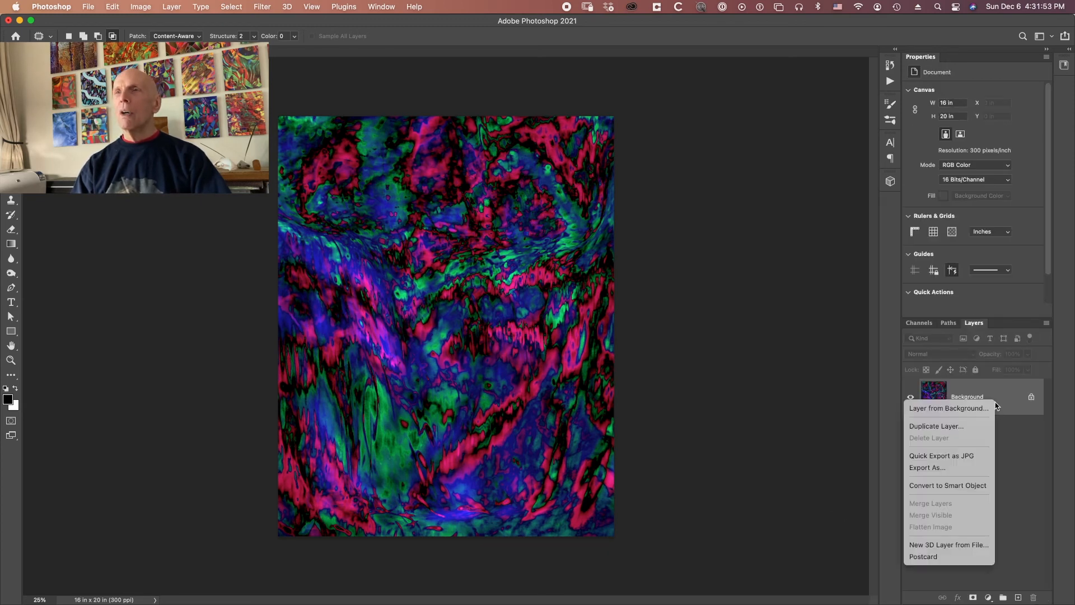
left_click(972, 408)
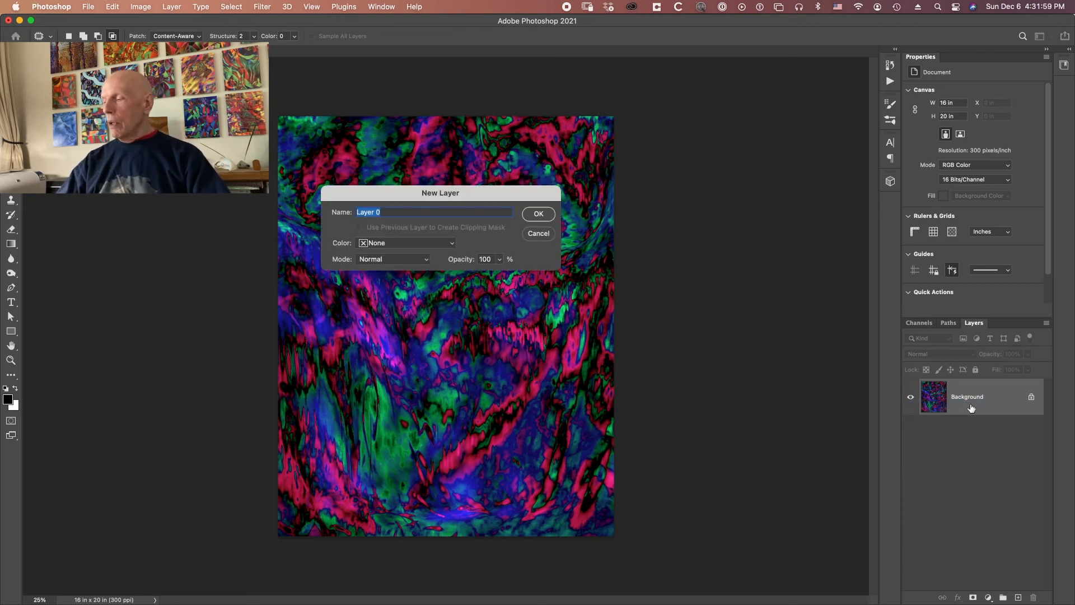
key("Return")
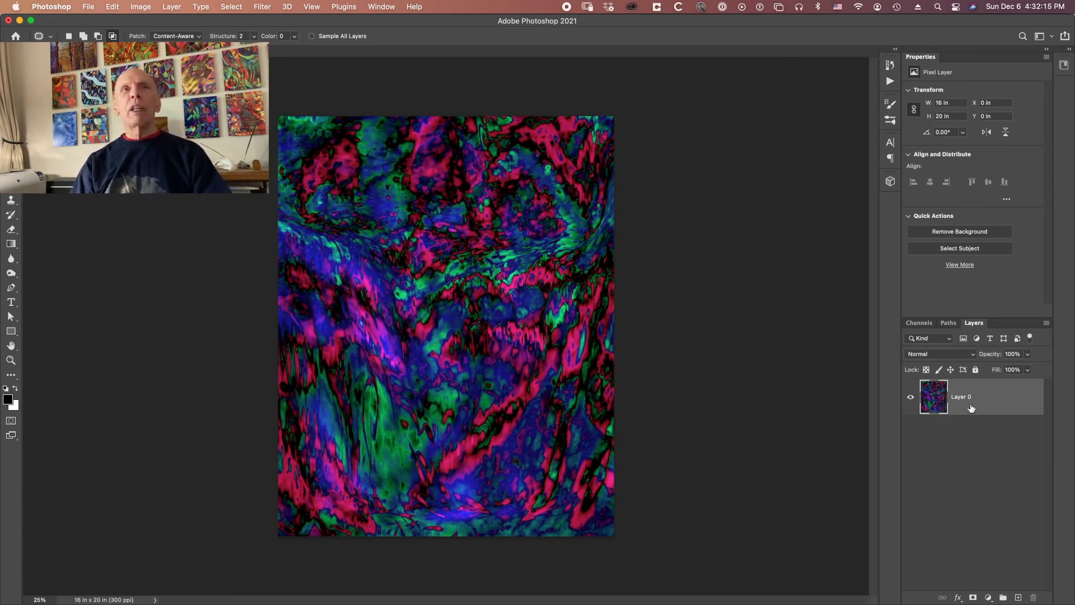
- Apply the Camera Raw filter to Layer 0 with Clarity +27, Blacks +27, Shadows +62 and Whites -33
key("shift+super+a")
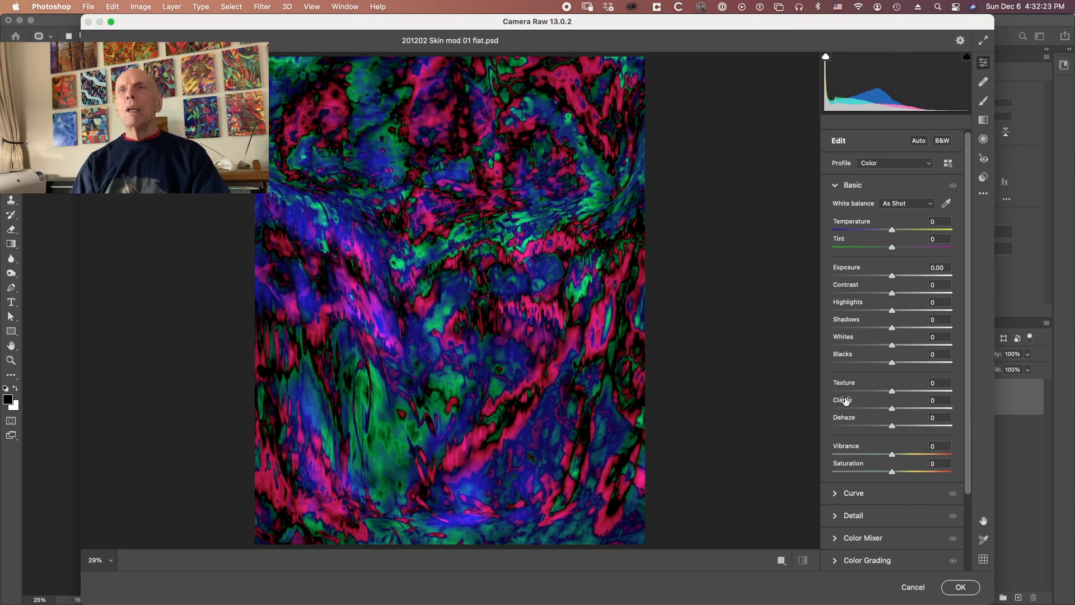
left_click_drag(846, 401, 861, 403)
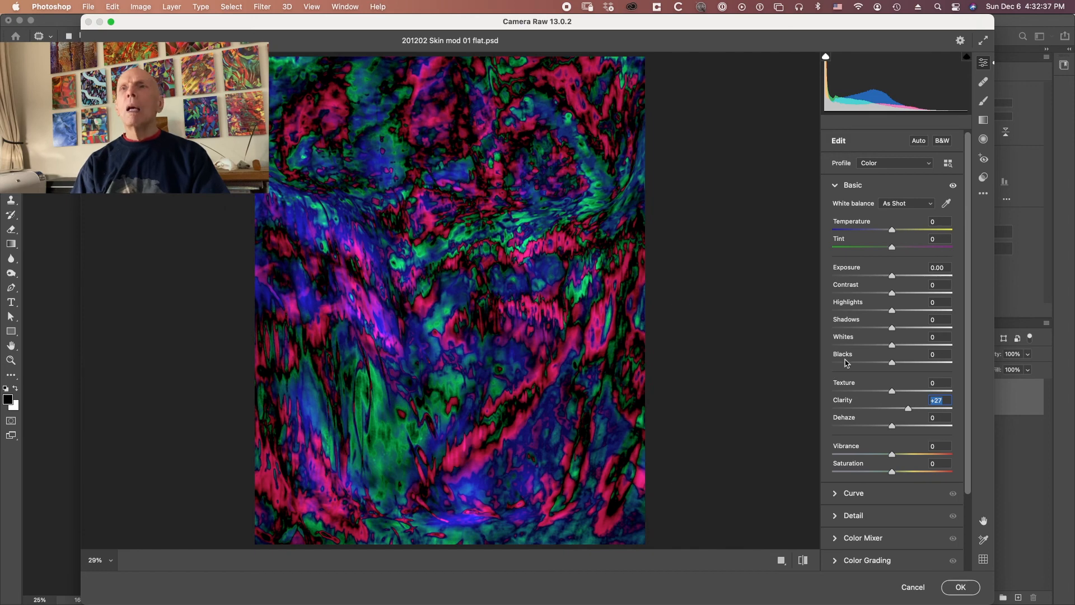
left_click_drag(846, 356, 868, 363)
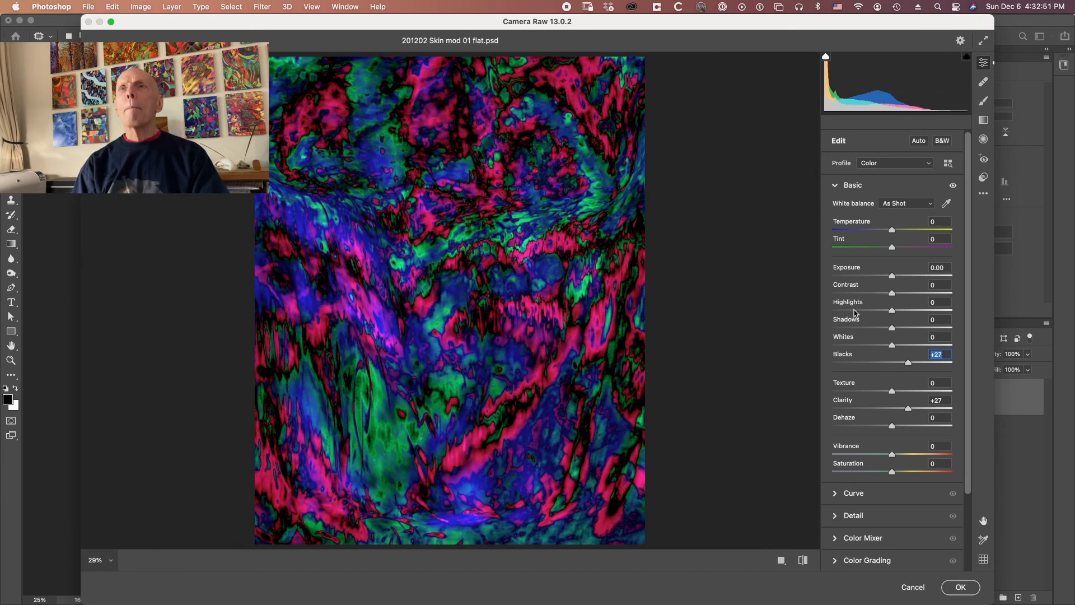
left_click_drag(853, 317, 887, 328)
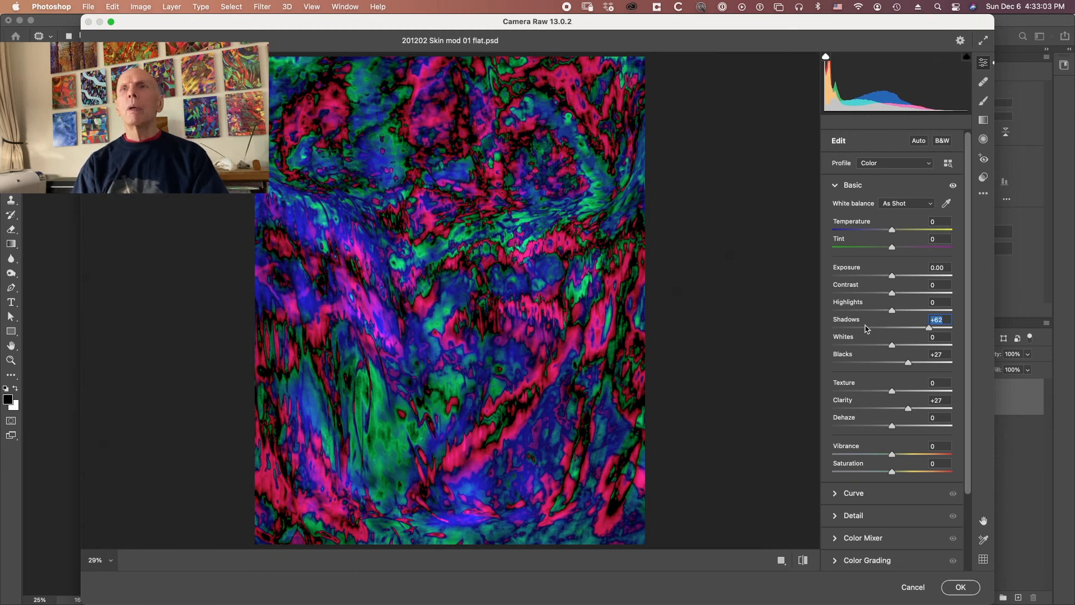
left_click_drag(868, 336, 849, 335)
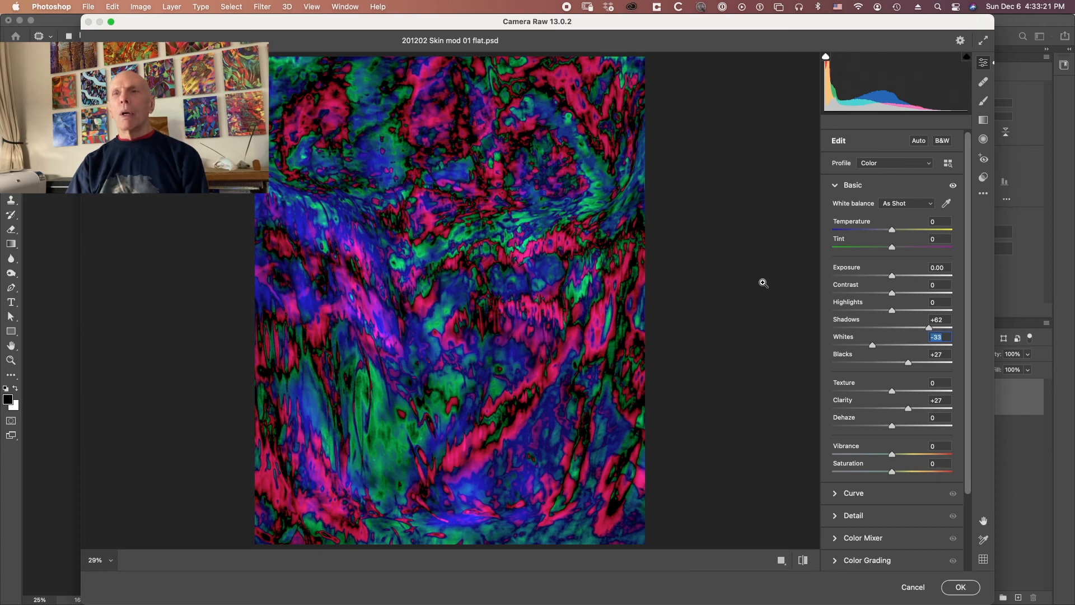
left_click(959, 588)
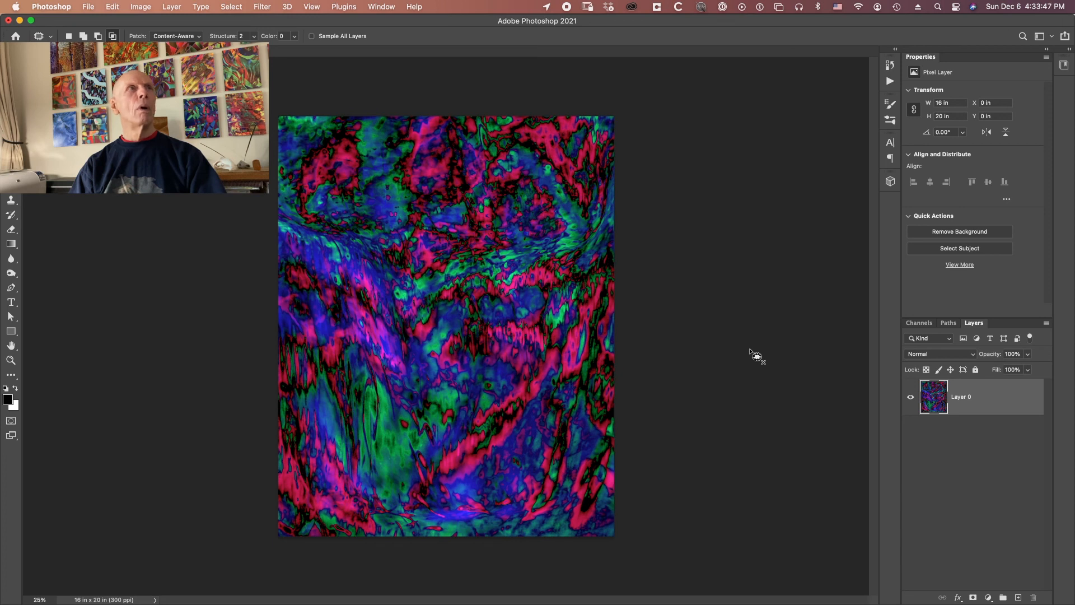
- Start saving the image as a new file and replace the proposed file name with 201202 Babies flat.psd
key("super")
key("super+s")
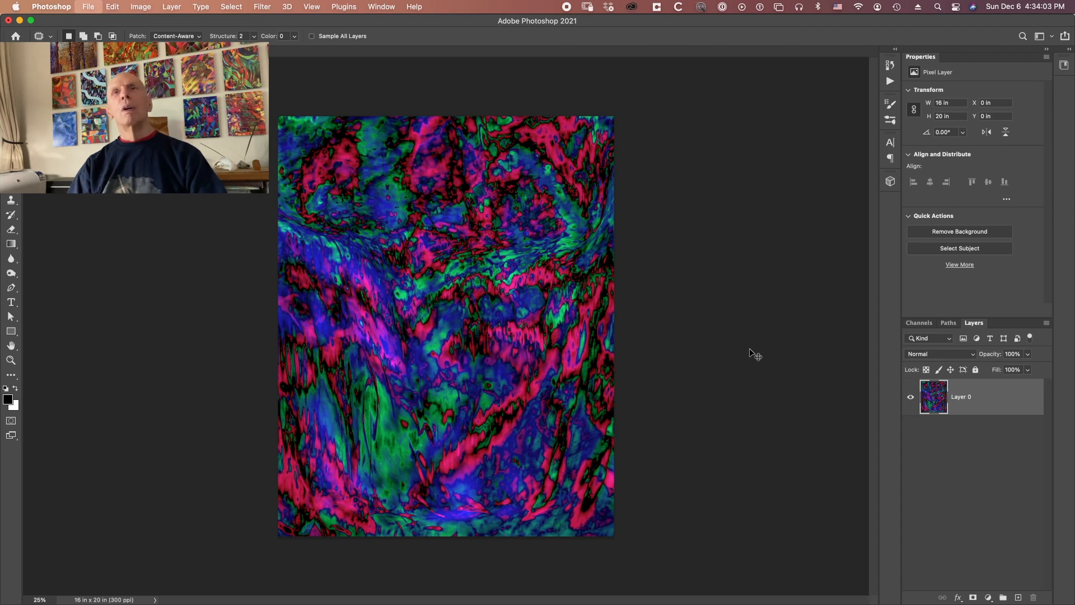
key("super+shift+s")
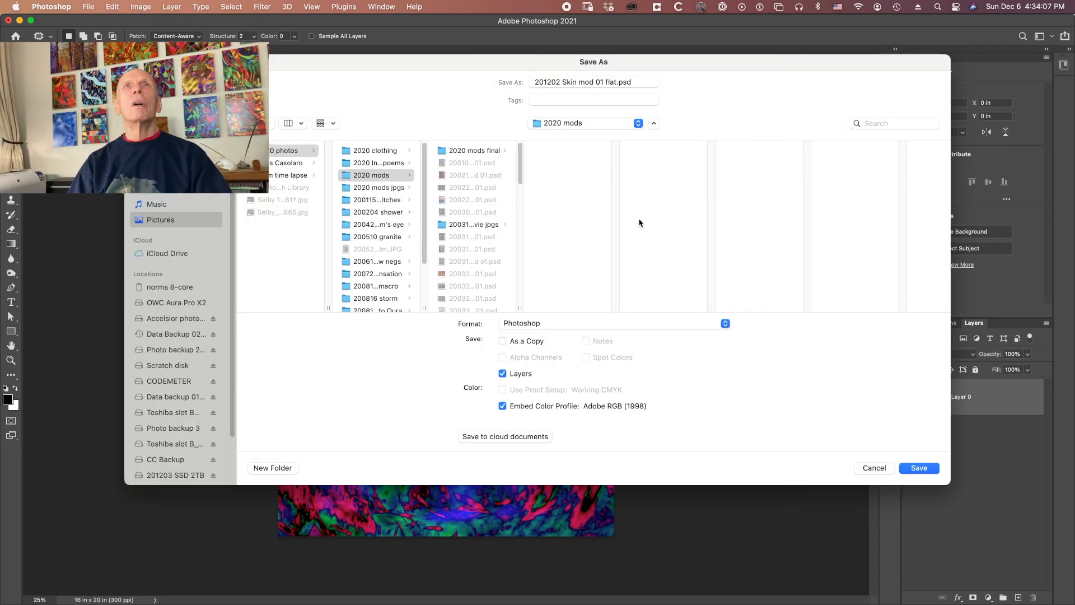
left_click(616, 84)
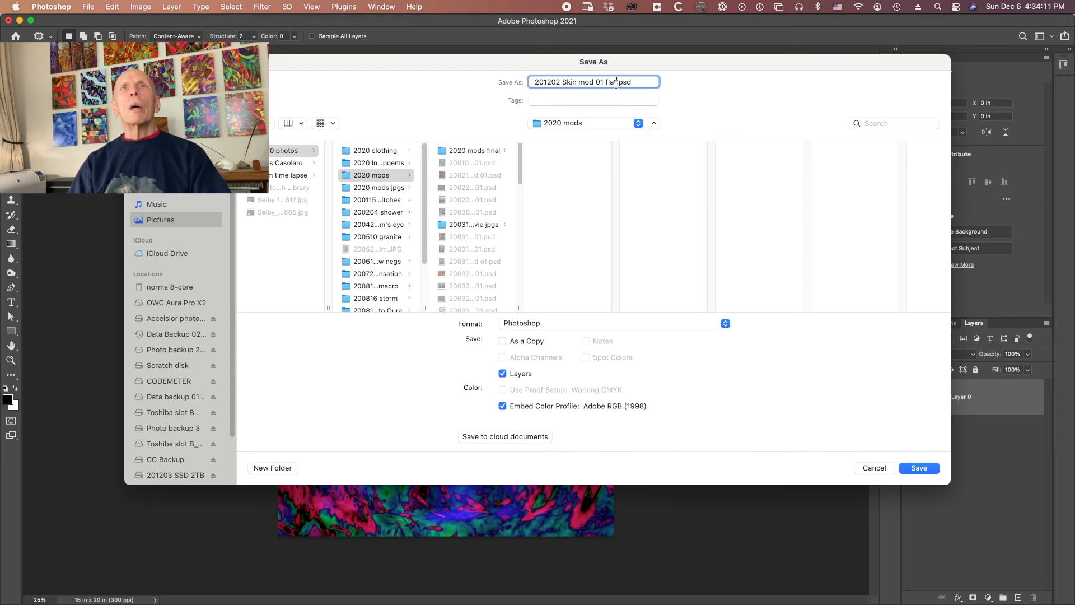
key("BackSpace")
key("BackSpace")
key("BackSpace")
key("BackSpace")
key("BackSpace")
key("BackSpace")
key("BackSpace")
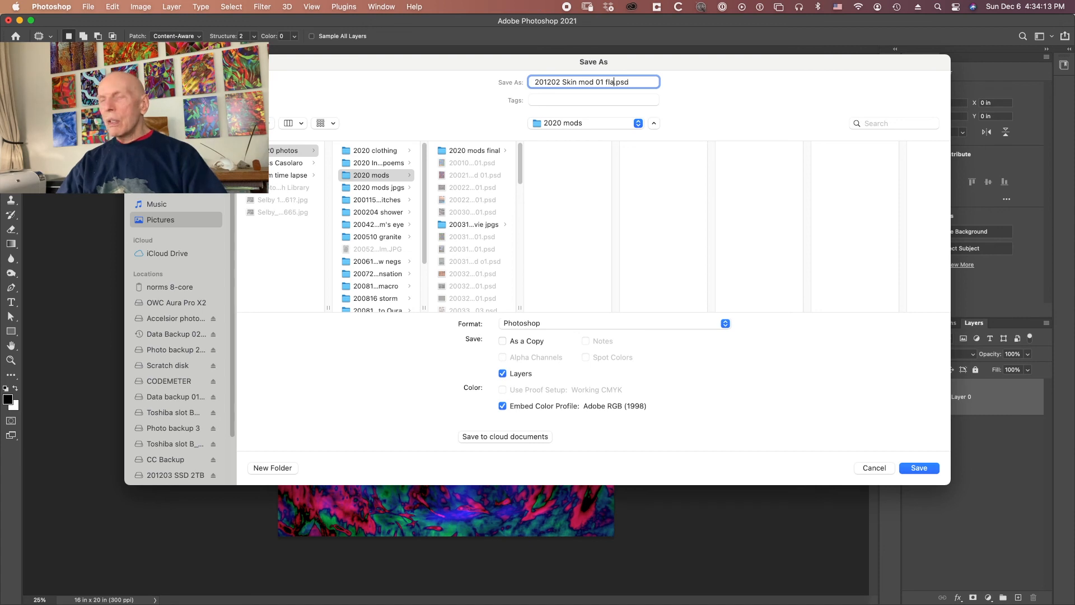
key("BackSpace")
key("BackSpace")
key("BackSpace")
key("BackSpace")
key("BackSpace")
key("BackSpace")
key("BackSpace")
key("BackSpace")
key("BackSpace")
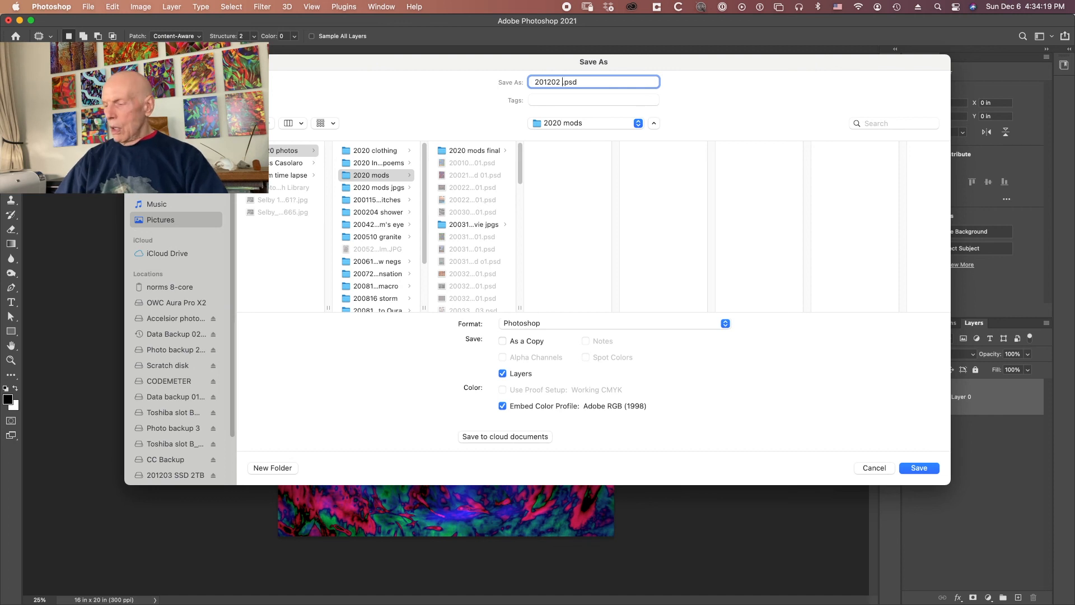
type("Ba")
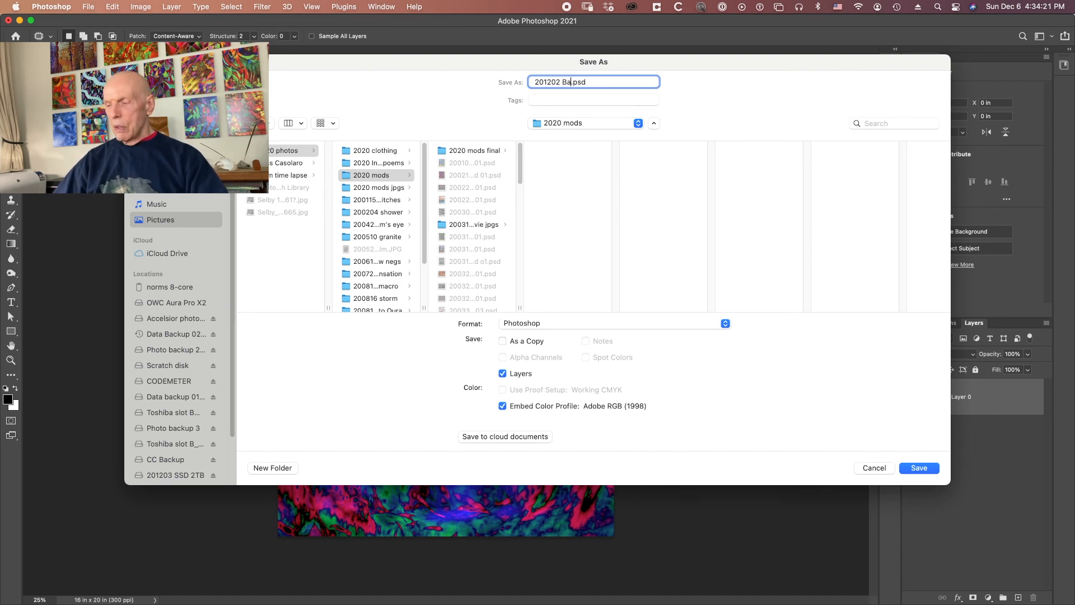
type("bies")
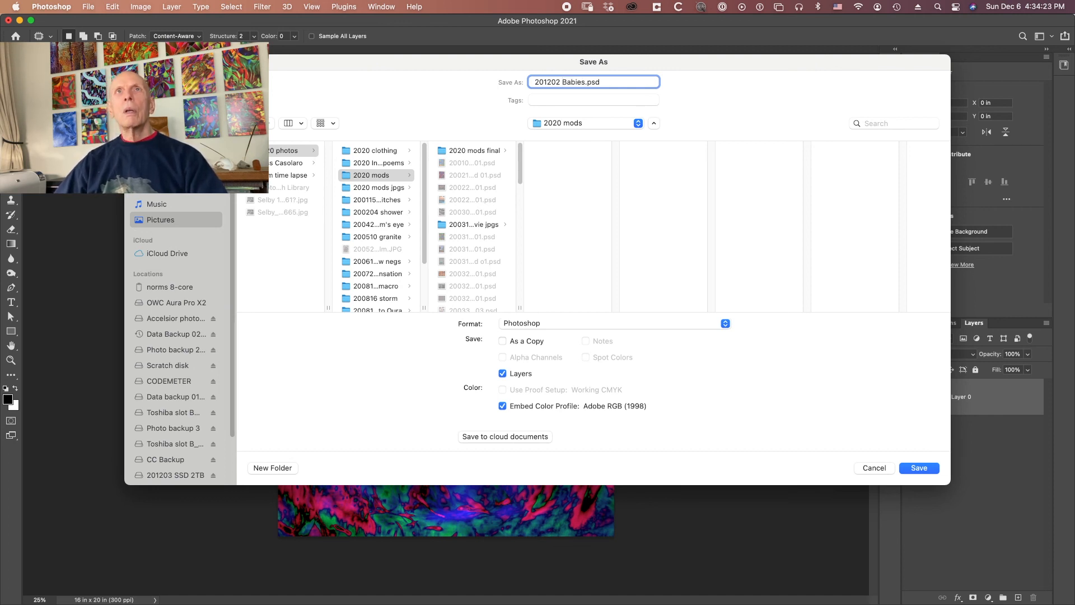
type(" flat")
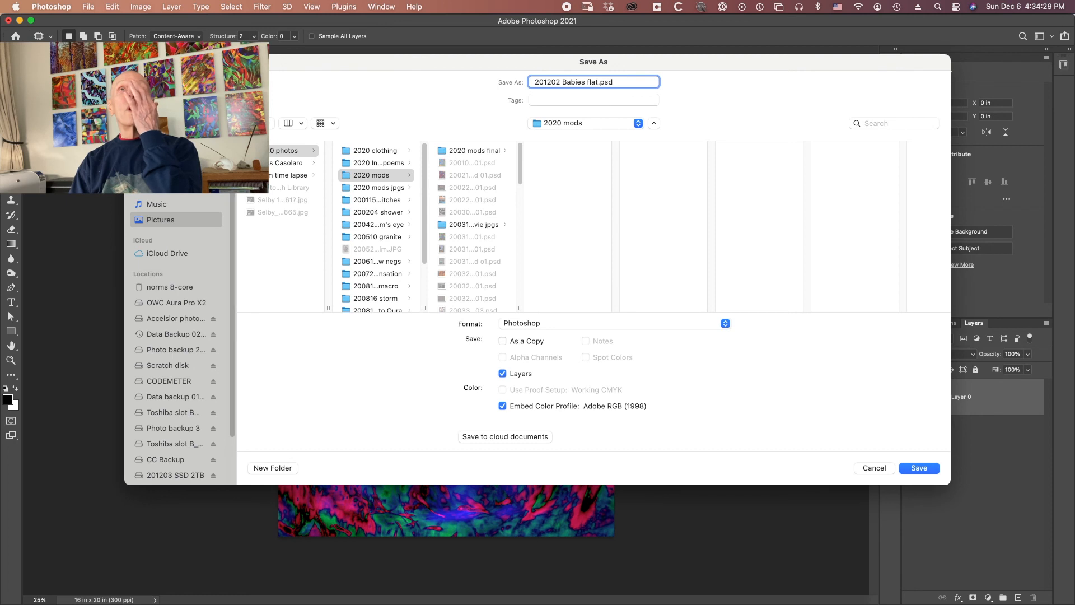
- Choose the 2020 mods final flat folder inside 2020 mods final and save the image there as 201202 Babies final flat.psd
left_click(474, 150)
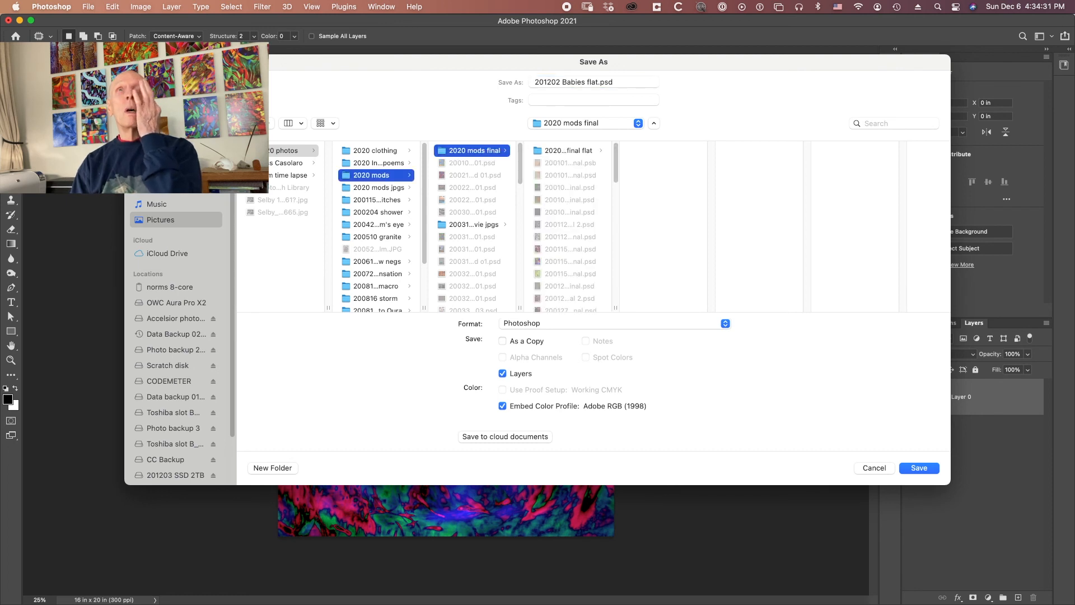
left_click(568, 151)
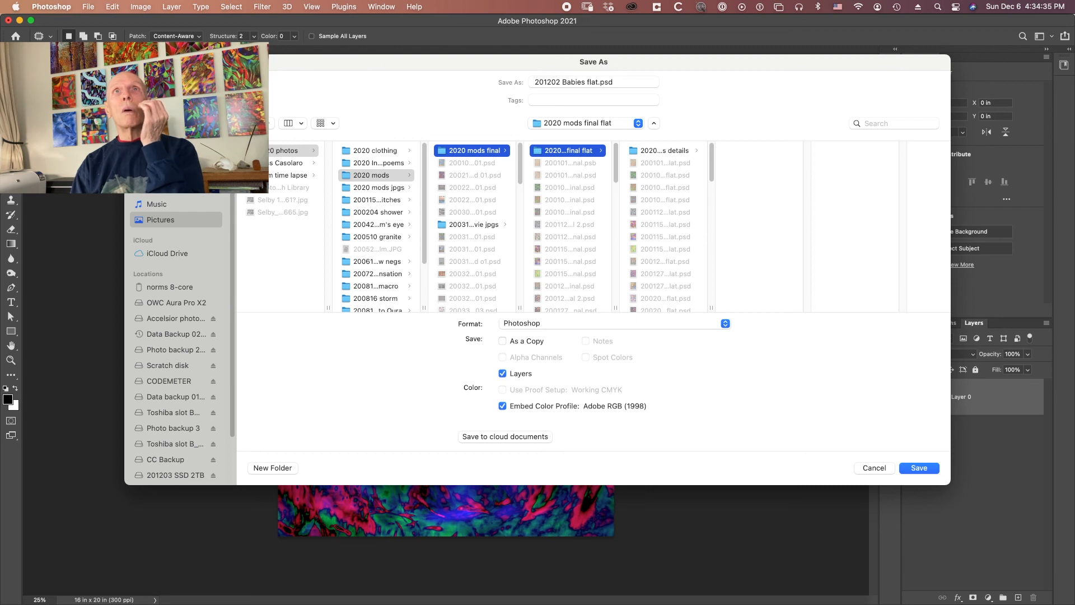
left_click(585, 82)
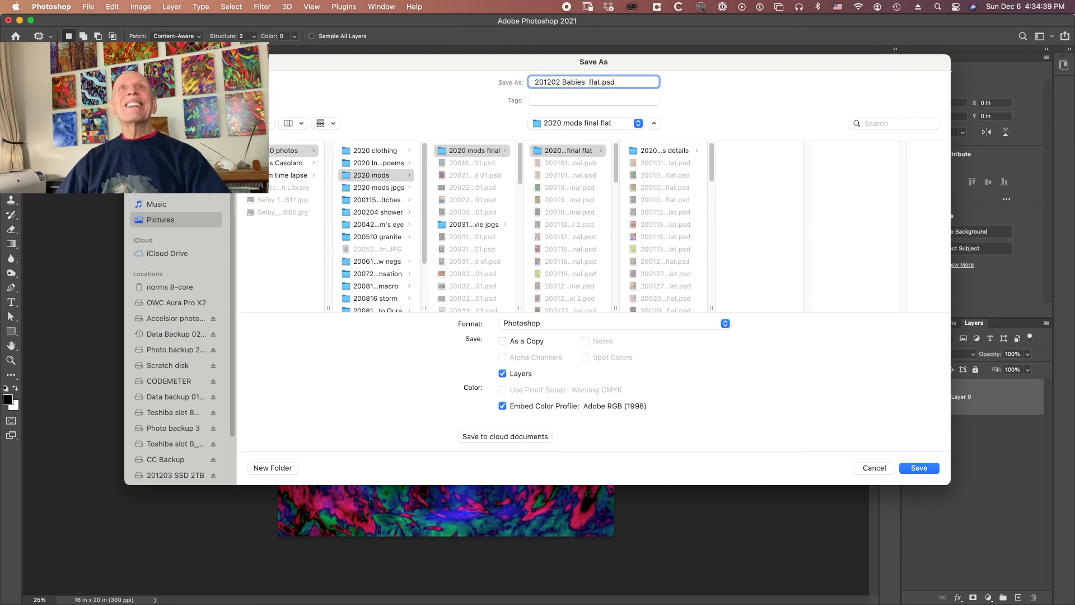
type("final")
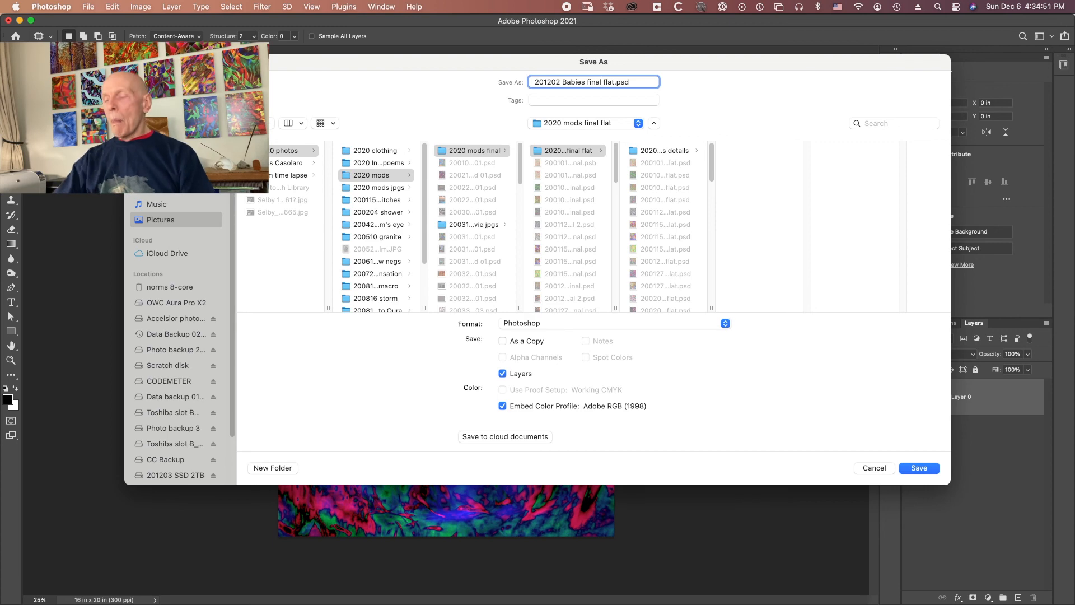
key("Return")
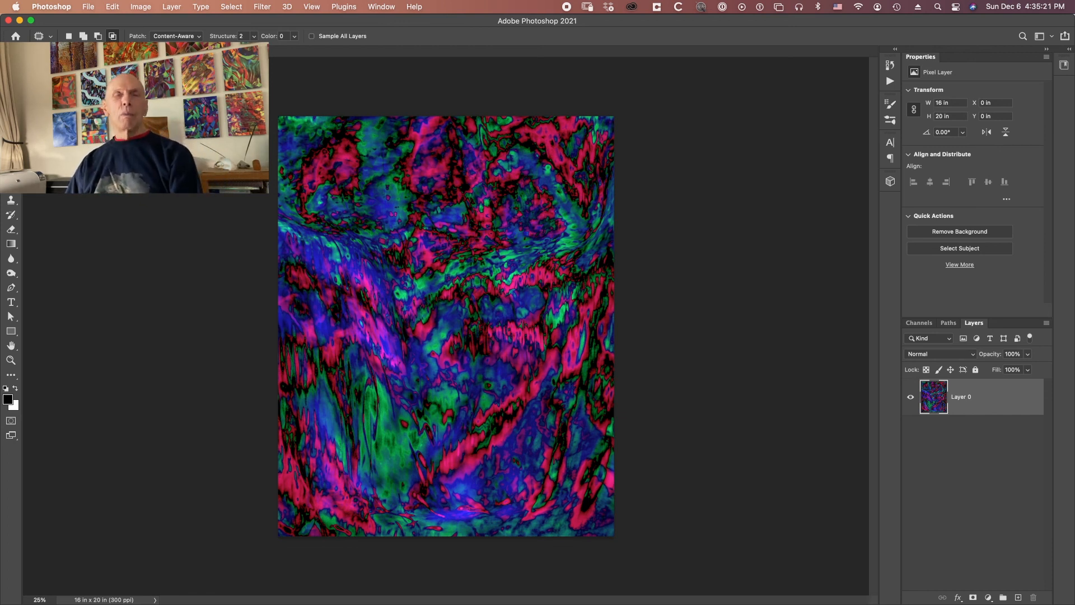
- View the finished image in full screen fitted to the display, and return to standard screen mode with it fitted to the window
key("f")
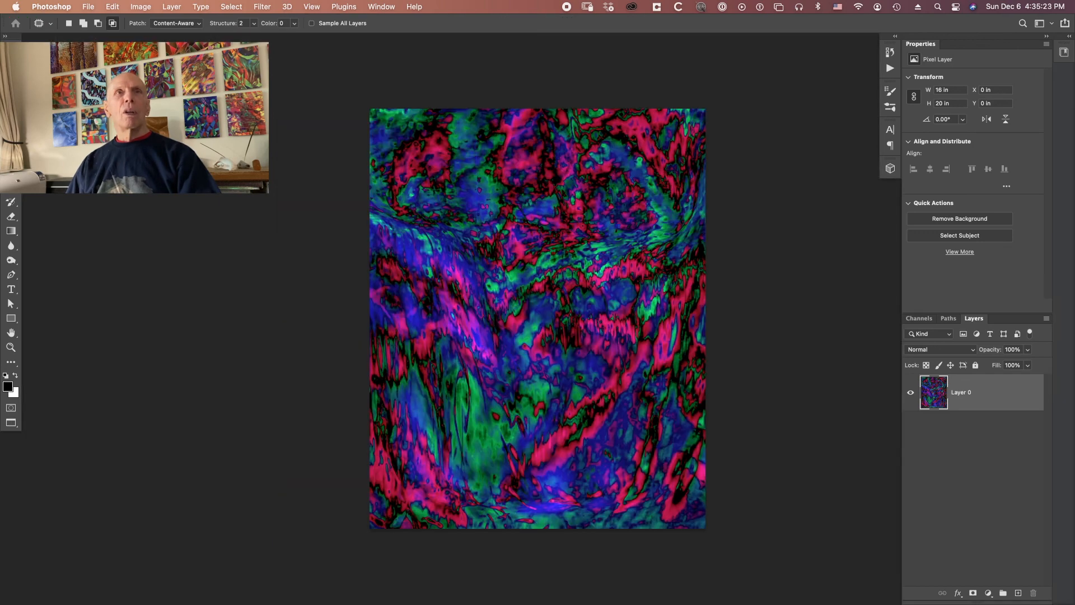
key("f")
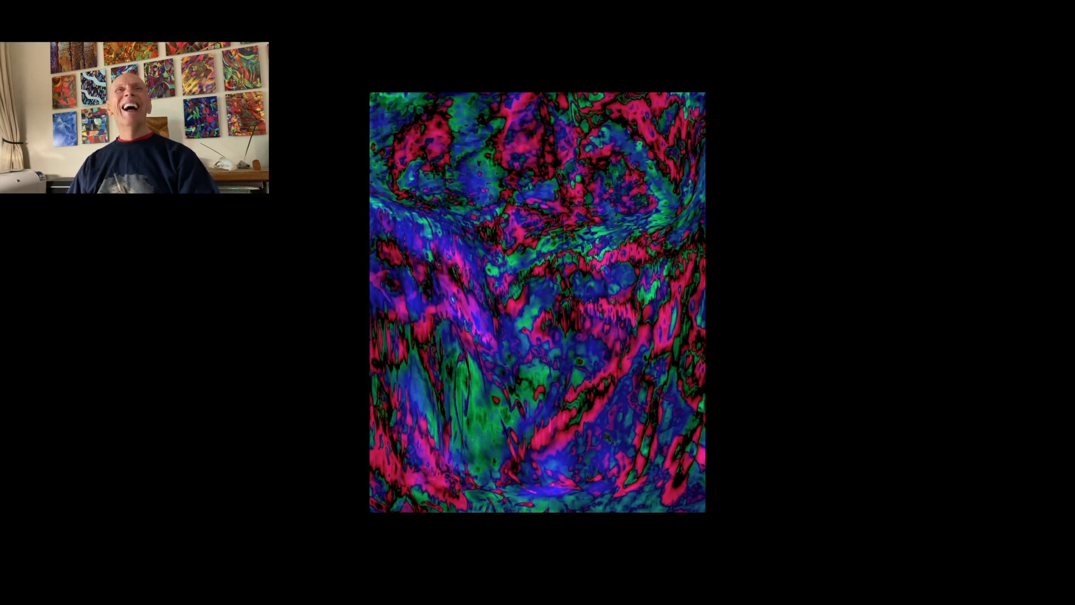
key("ctrl+0")
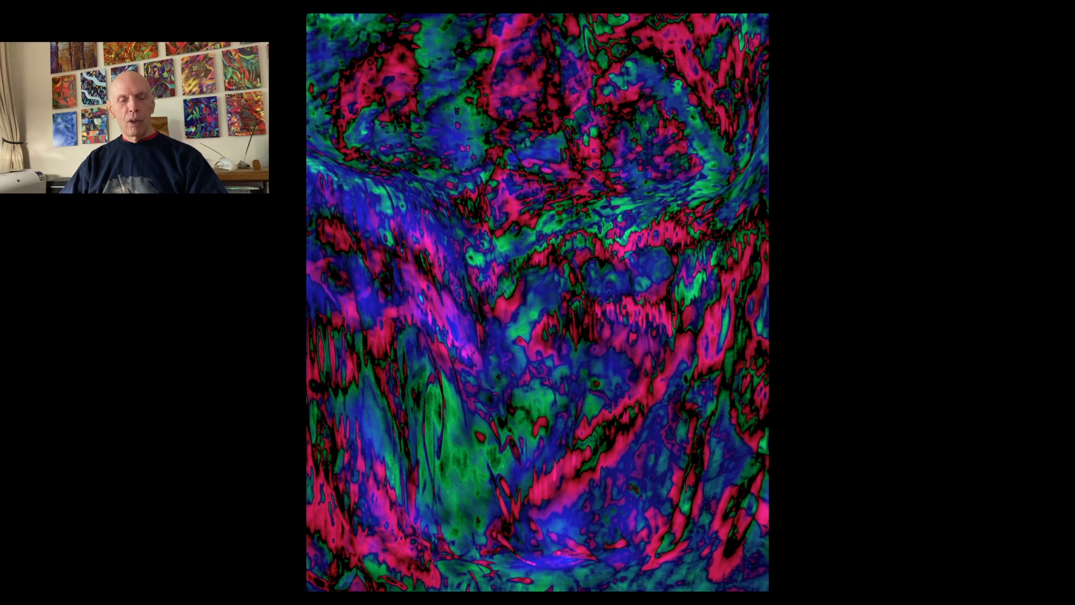
key("f")
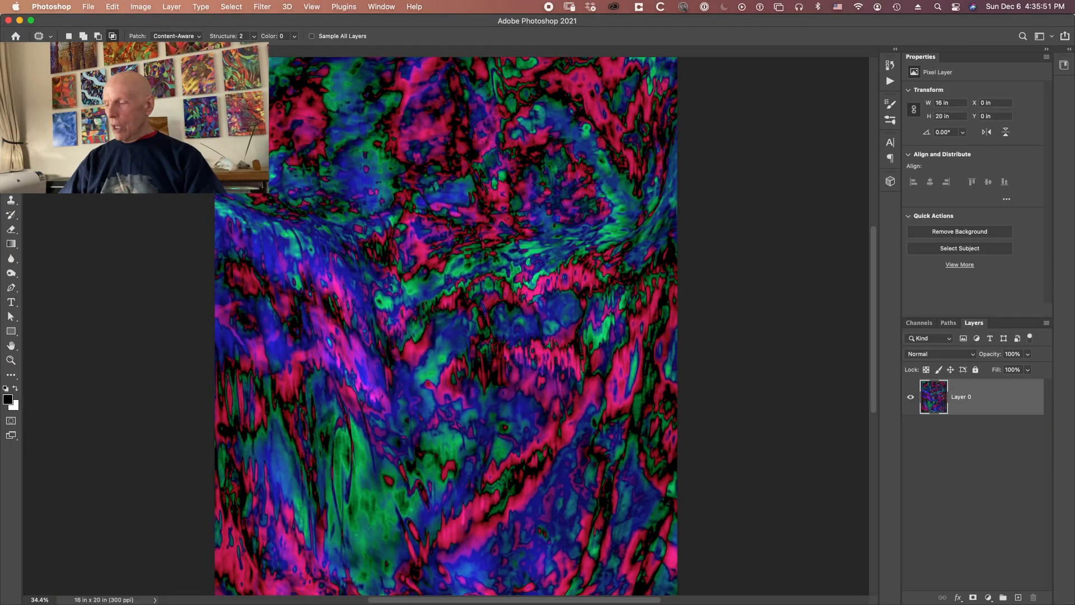
key("super+0")
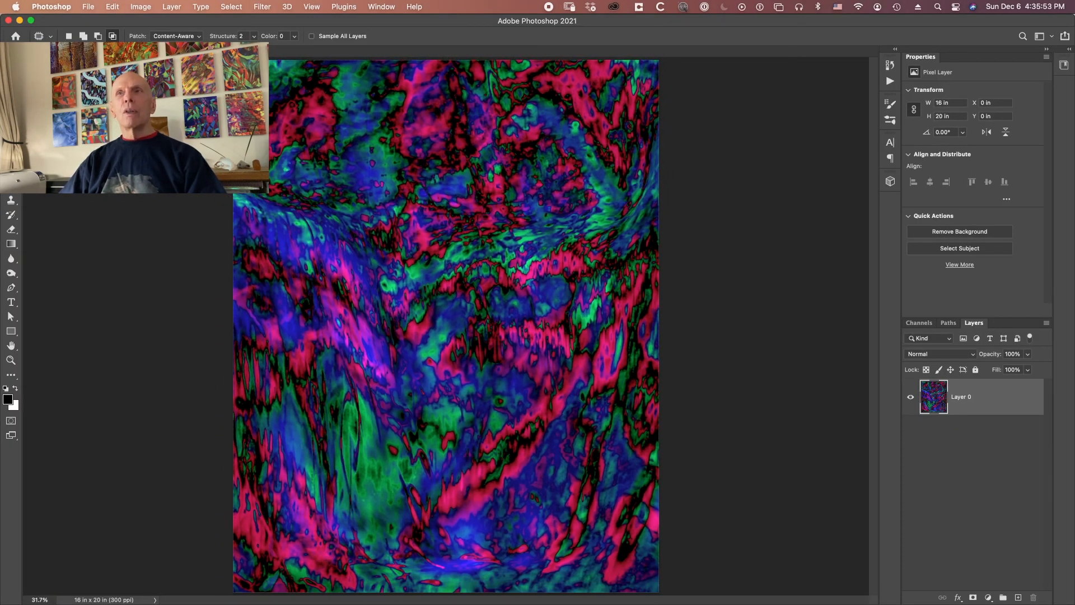